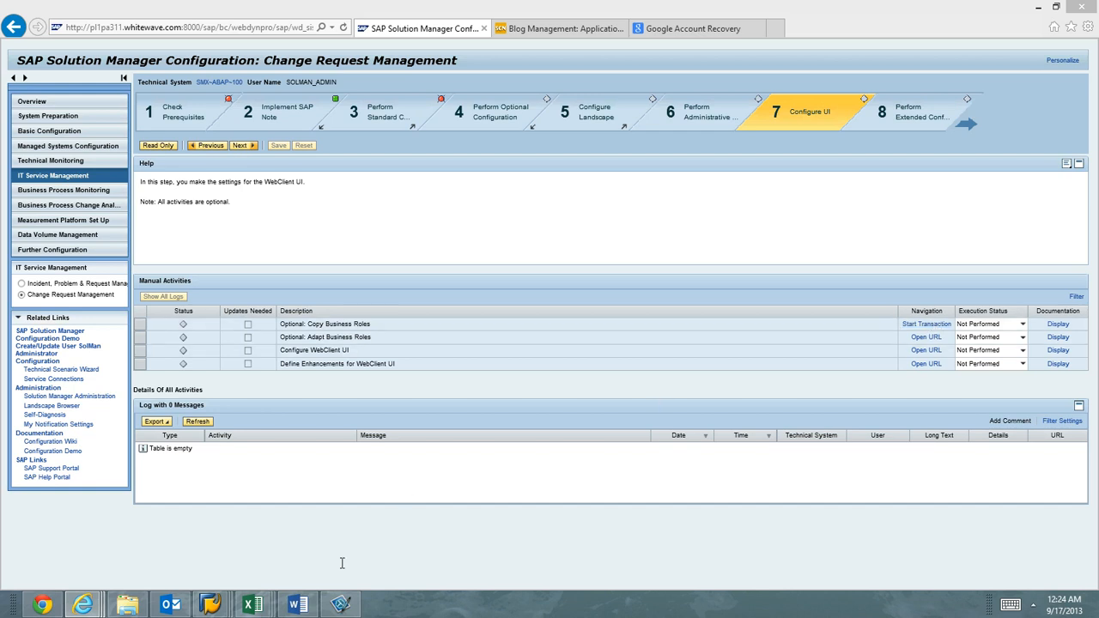
Switch to the SAP GUI session, leave the open business role and reopen view cluster CRMV_UI_PROFILE for maintenance.
mouse_move(211, 604)
left_click(242, 534)
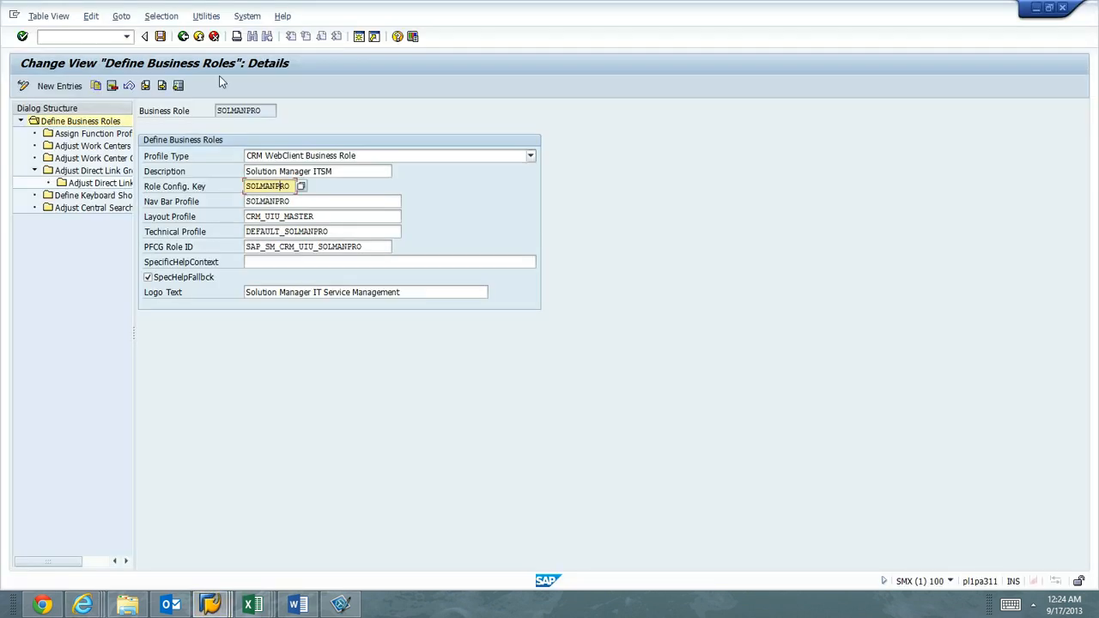
left_click(182, 37)
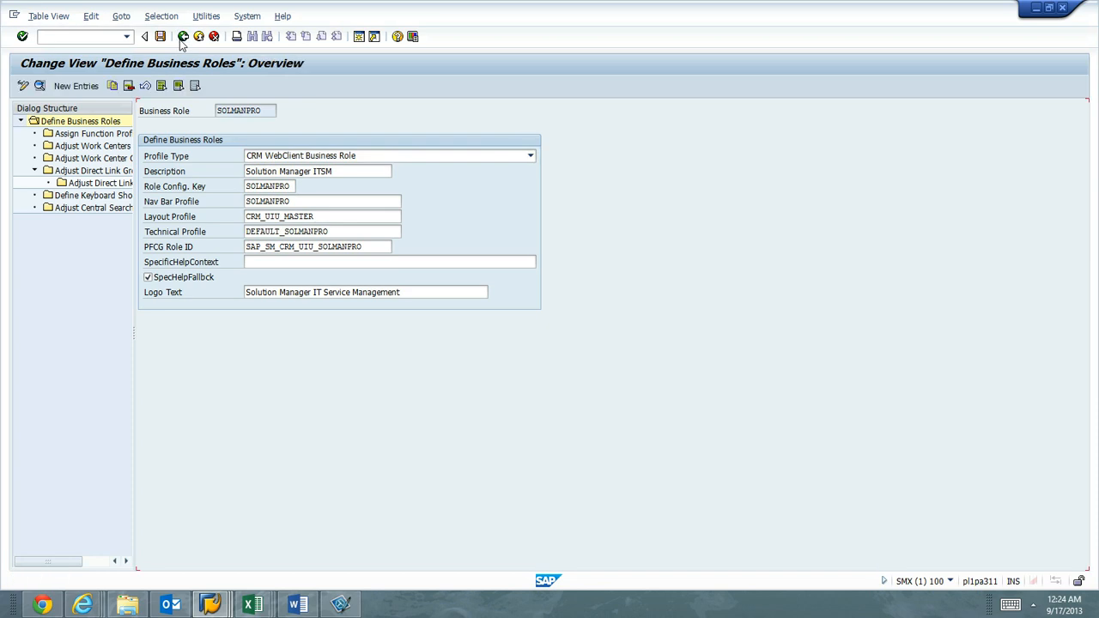
left_click(182, 37)
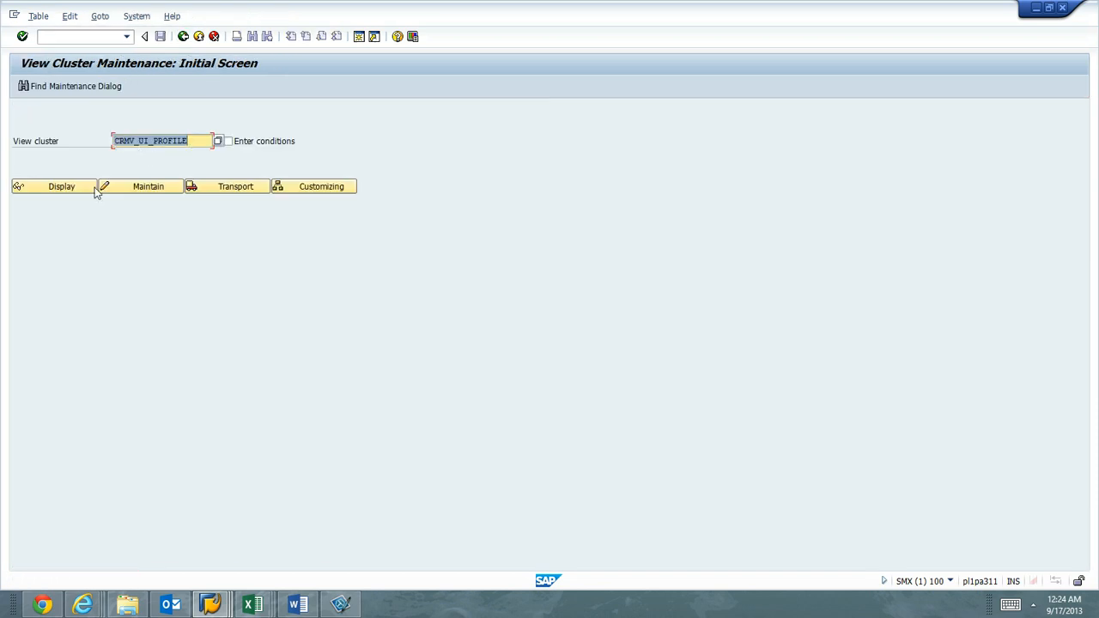
left_click(127, 188)
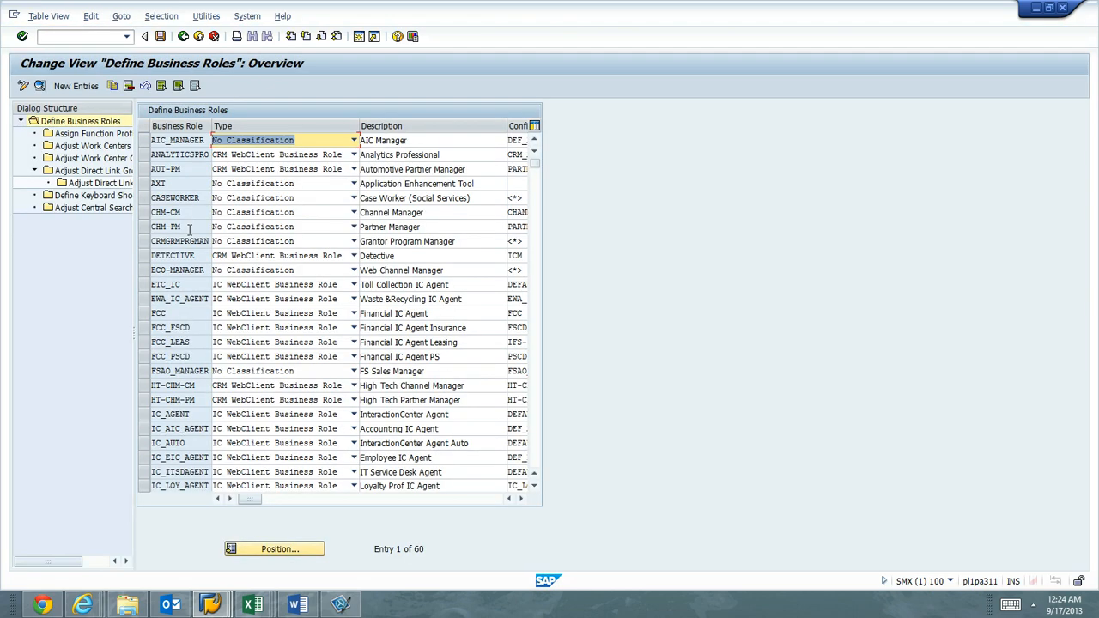
Open the details of the SOLMANPRO business role in the list of defined business roles.
left_click_drag(534, 163, 541, 381)
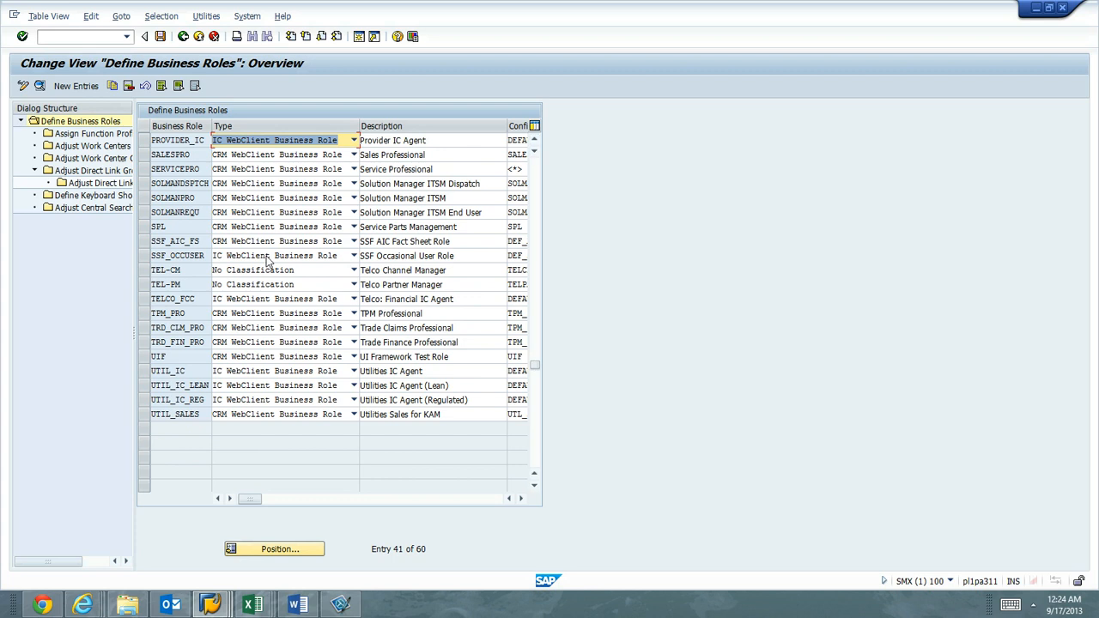
left_click(144, 199)
double_click(176, 199)
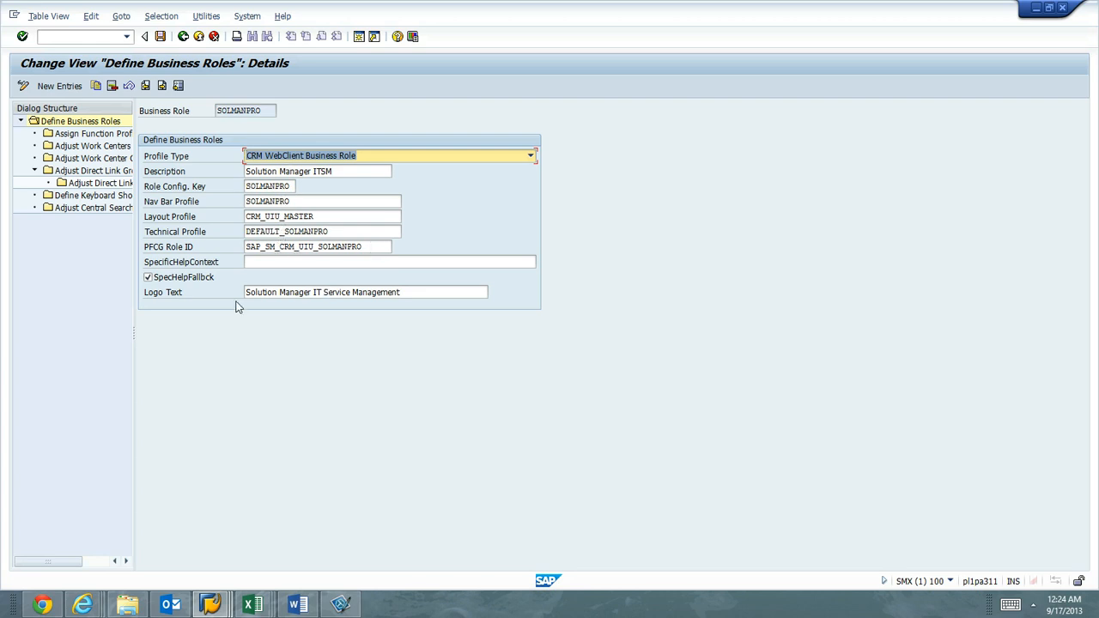
Start transaction SPRO in a new session and display the SAP Reference IMG.
left_click(93, 41)
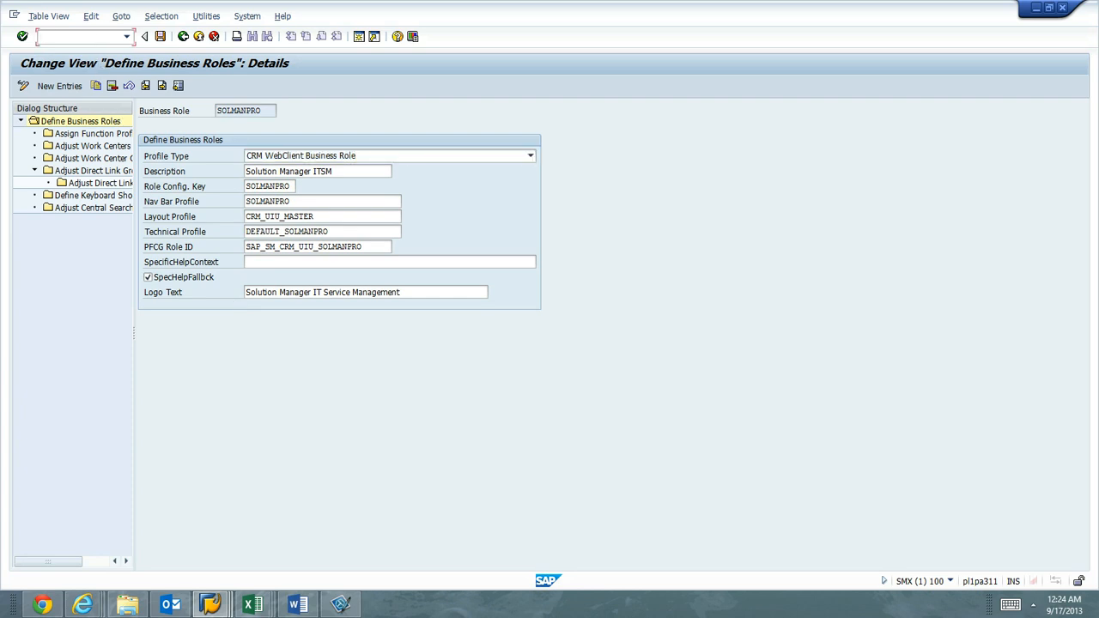
type("/ospro")
key("Return")
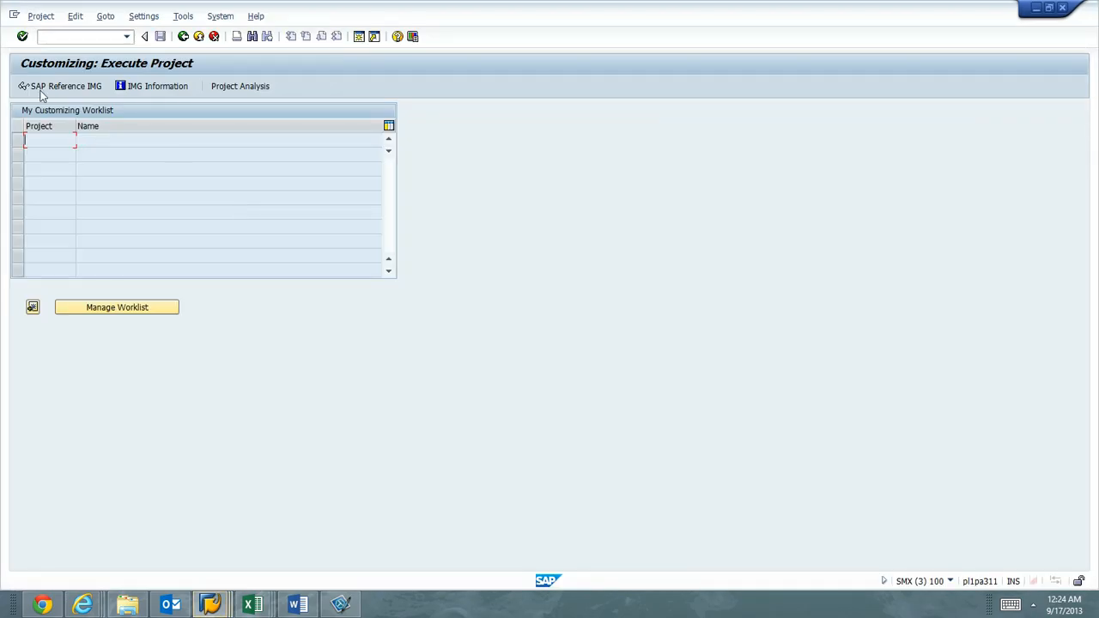
left_click(40, 90)
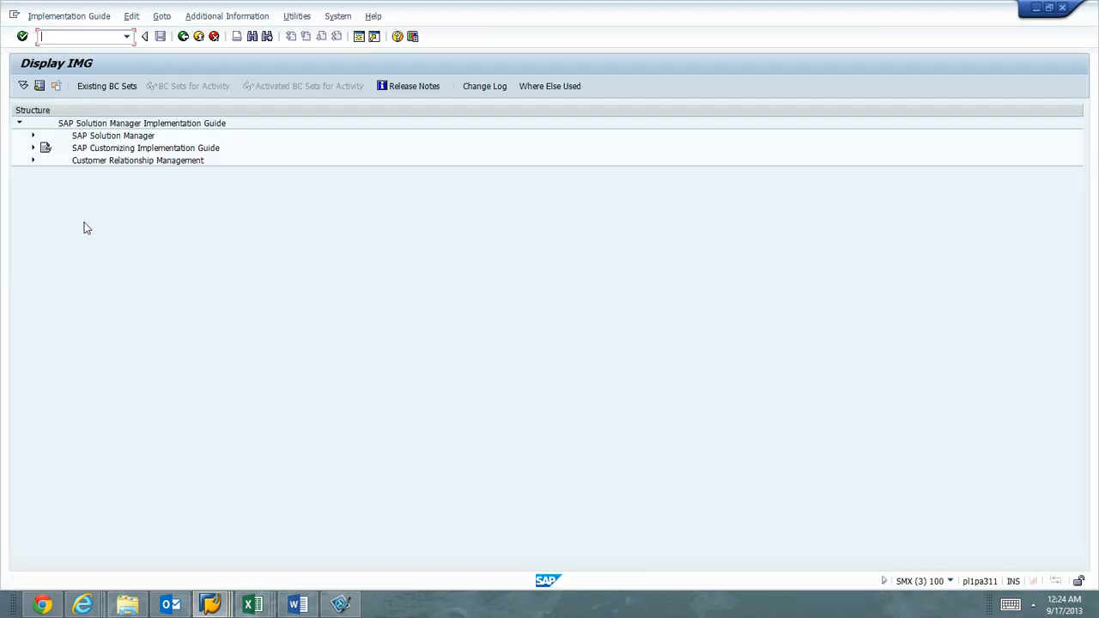
Execute the Define Role Configuration Key activity under Customer Relationship Management, UI Framework, Technical Role Definition.
left_click(33, 161)
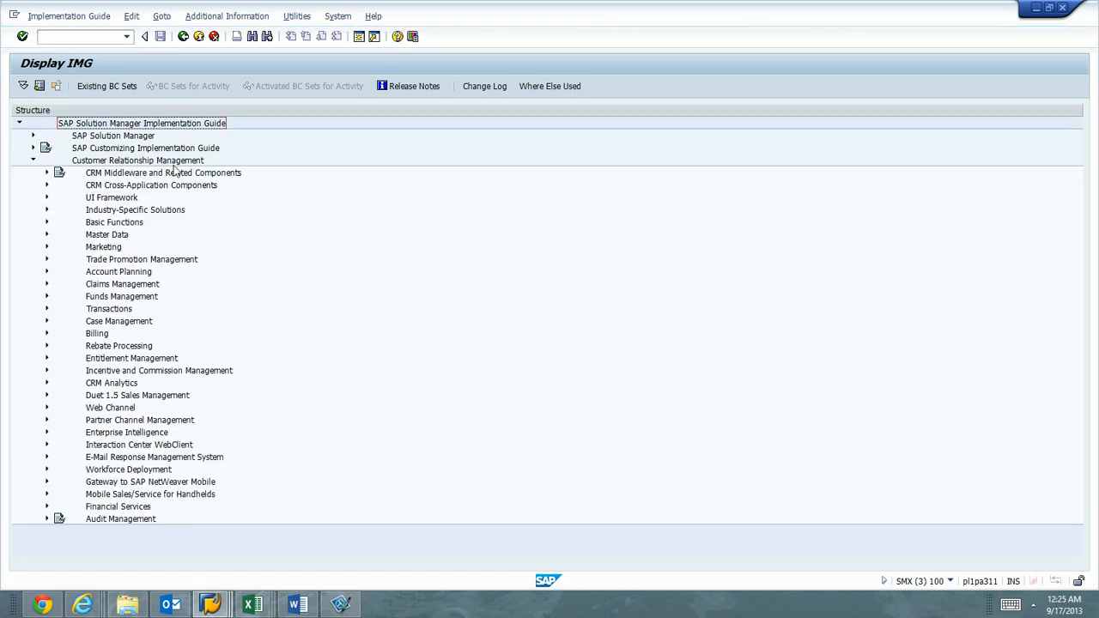
left_click(48, 197)
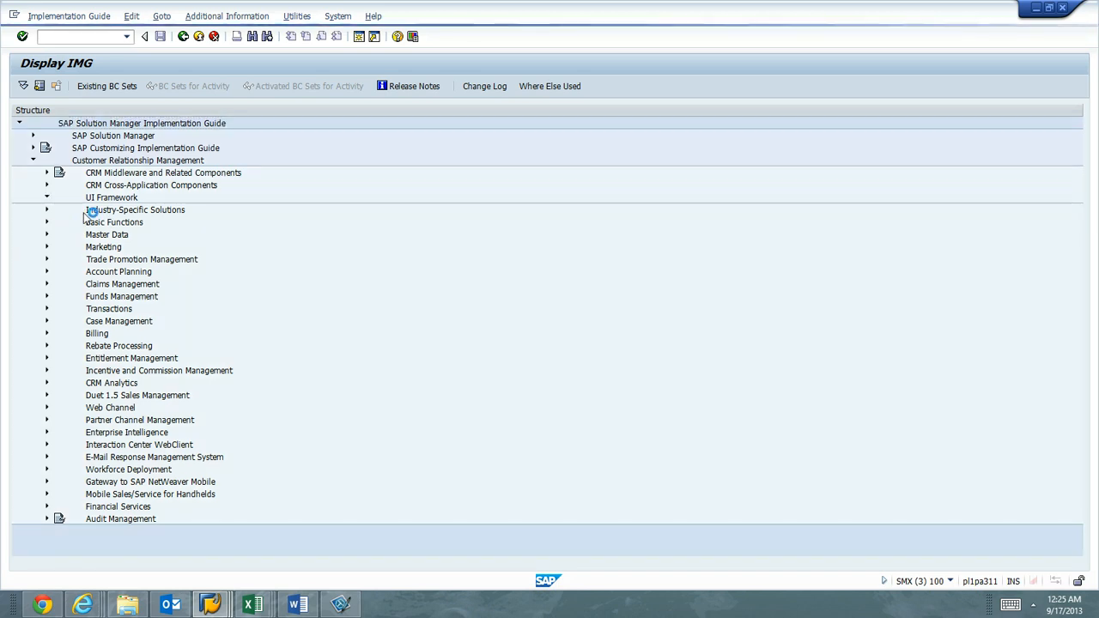
left_click(60, 222)
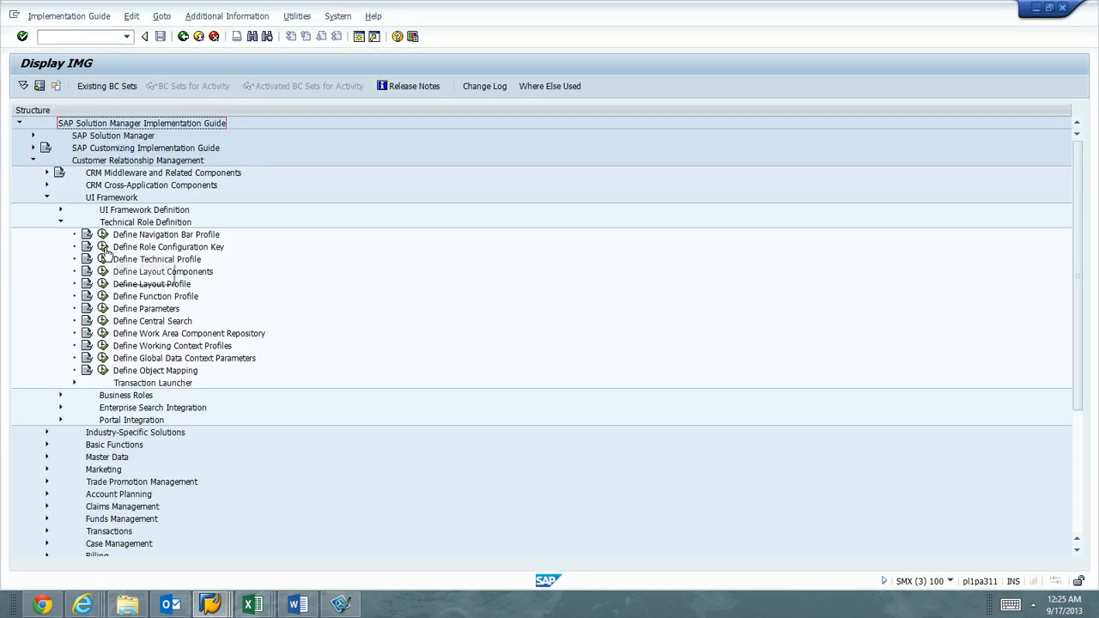
left_click(103, 247)
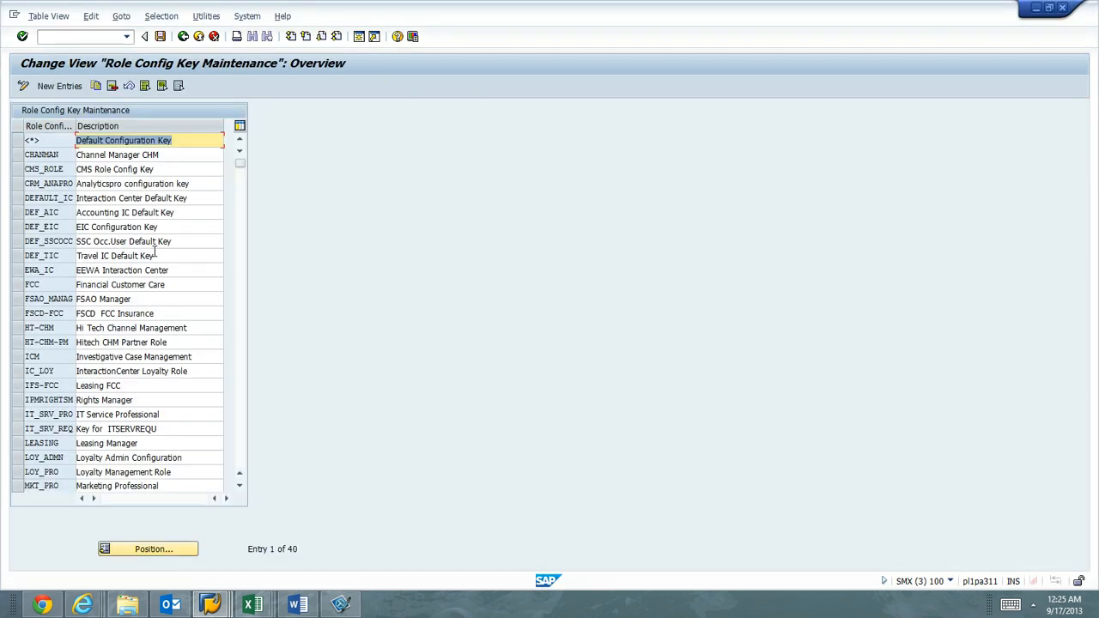
Copy the SOLMANPRO role configuration key to ZSOLMANPRO, keeping the description Solution Manager Professional.
left_click(241, 440)
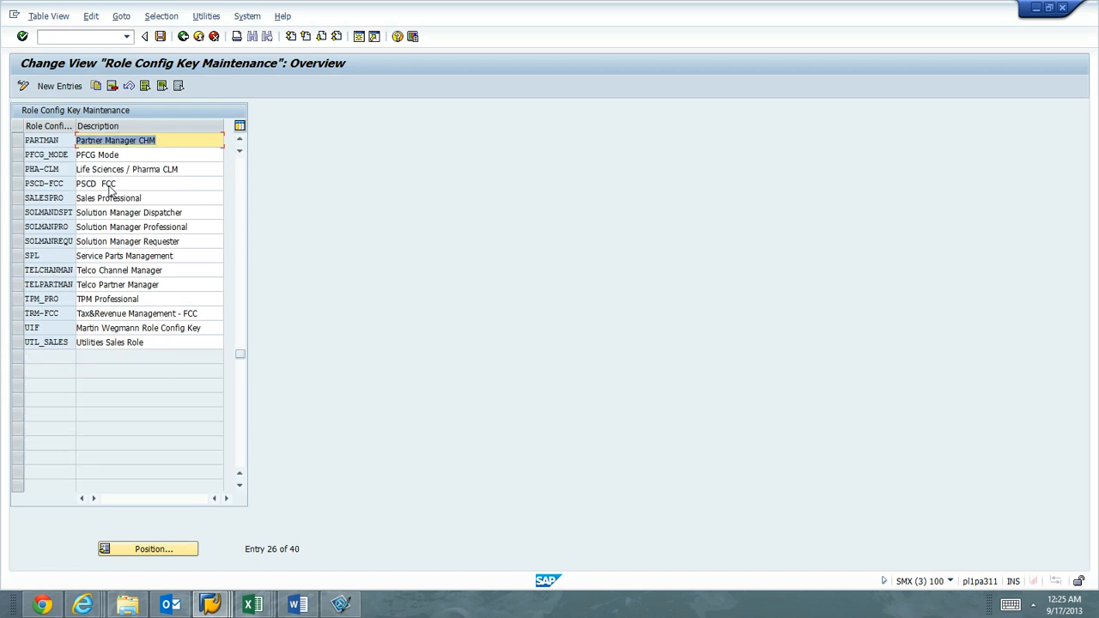
left_click(17, 227)
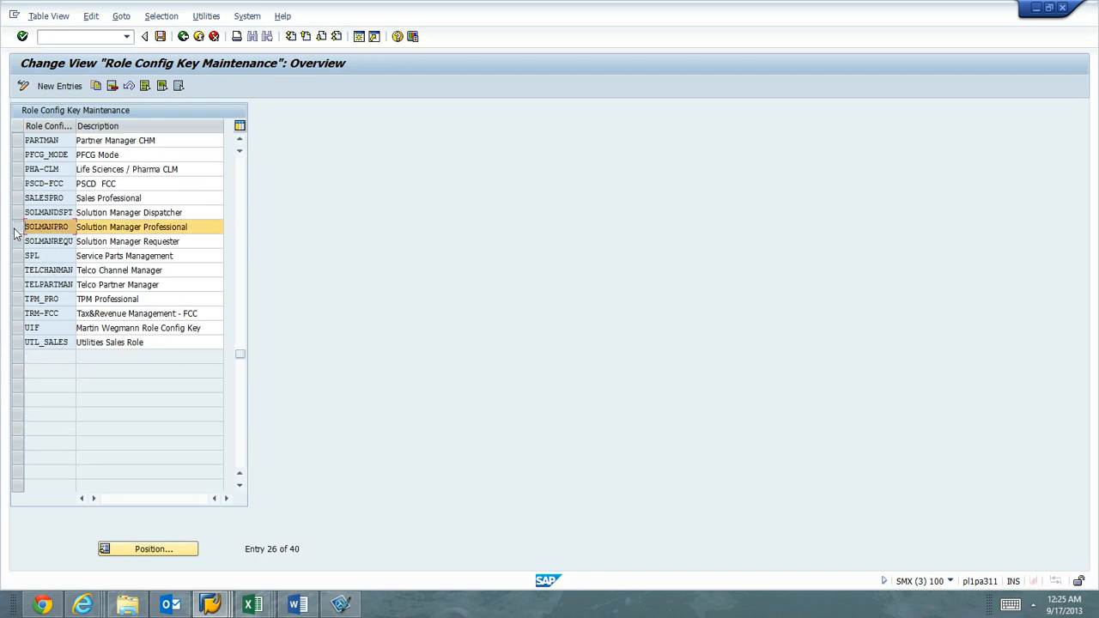
left_click(96, 86)
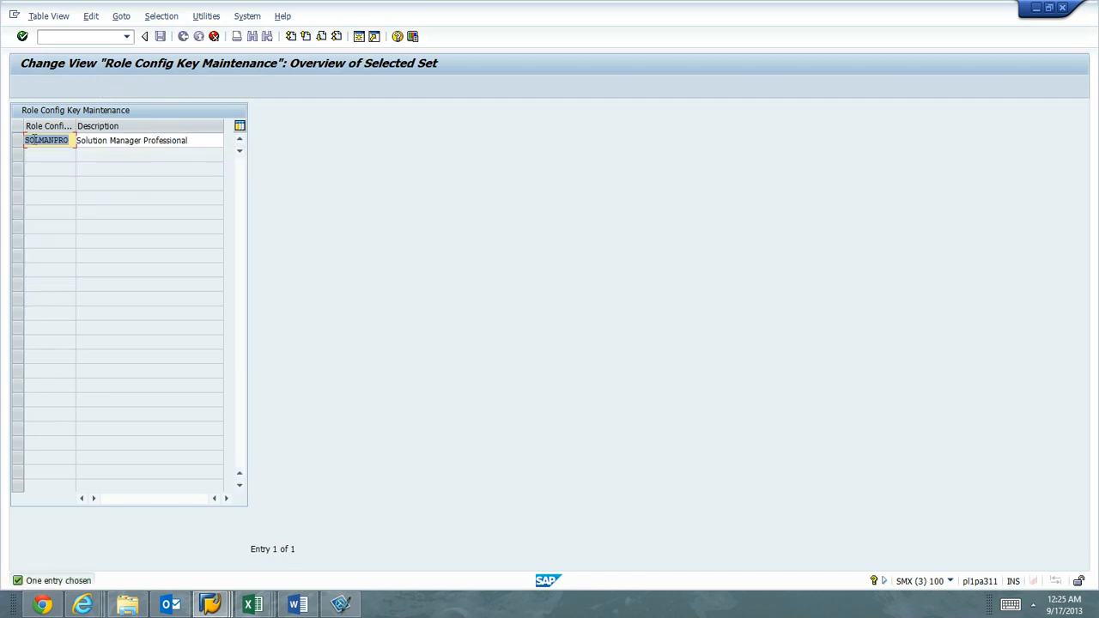
type("Z")
key("Tab")
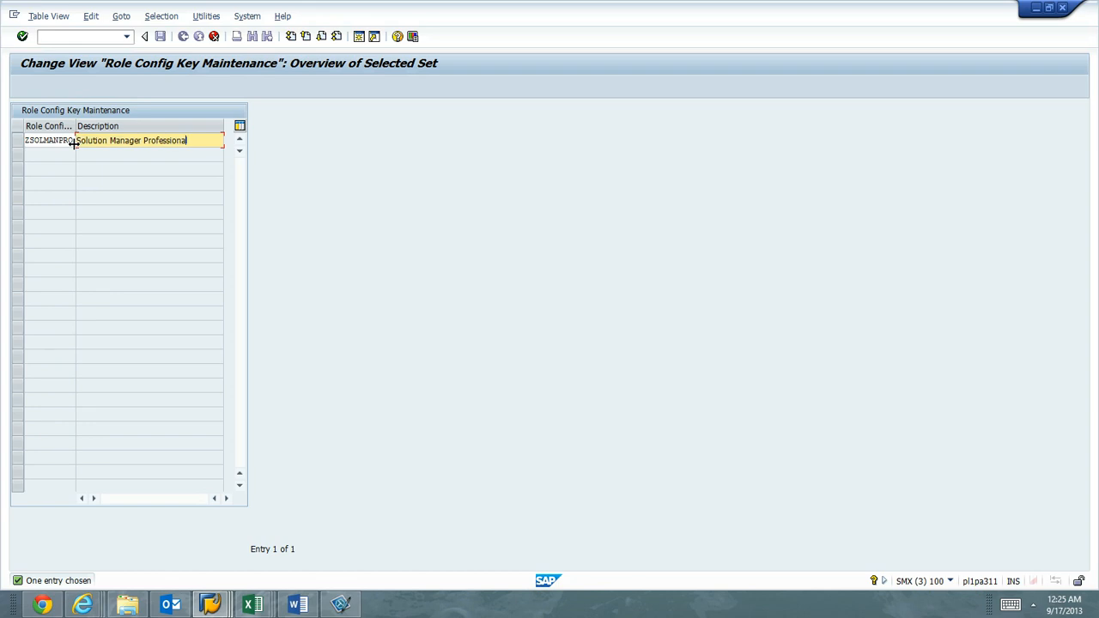
type("W")
key("BackSpace")
key("Return")
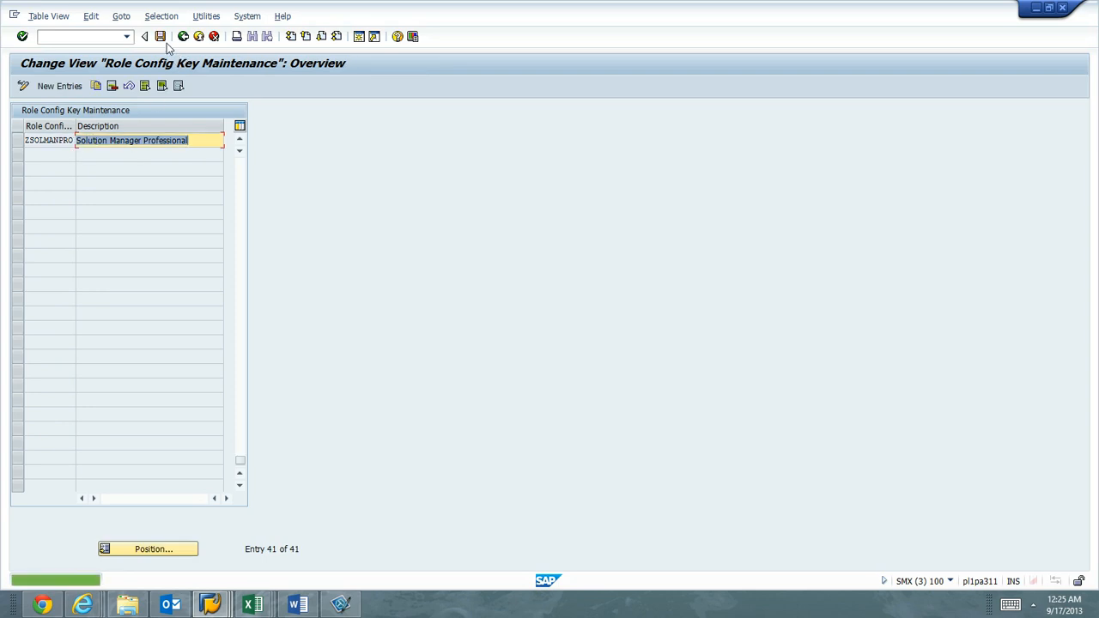
Save the copied role configuration key to the Charm Notes and Config customizing request and leave the activity.
left_click(160, 37)
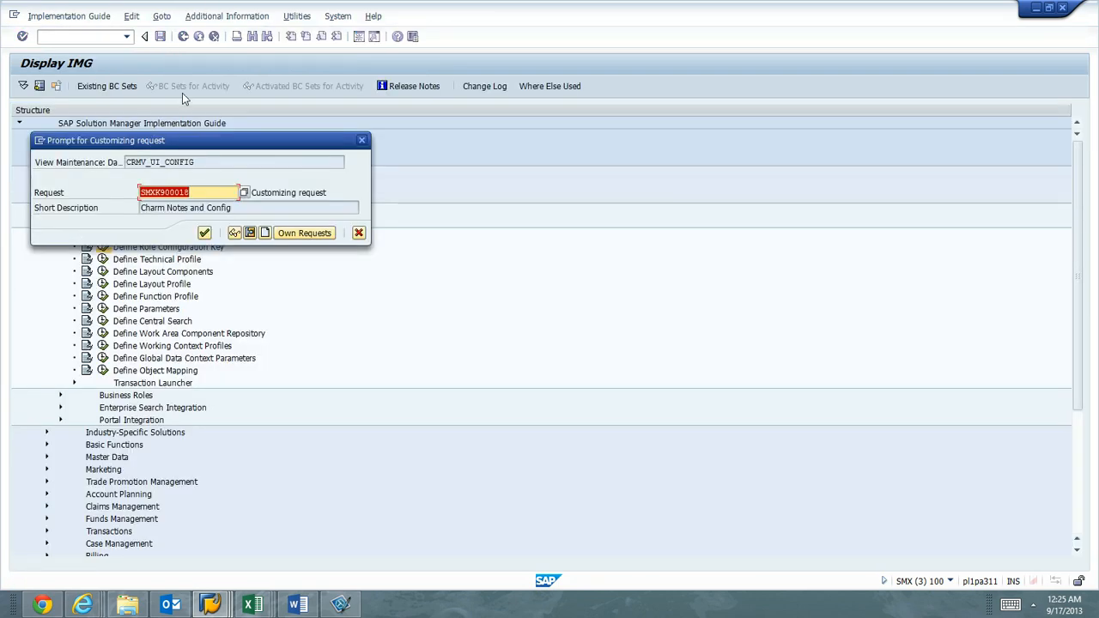
left_click(204, 234)
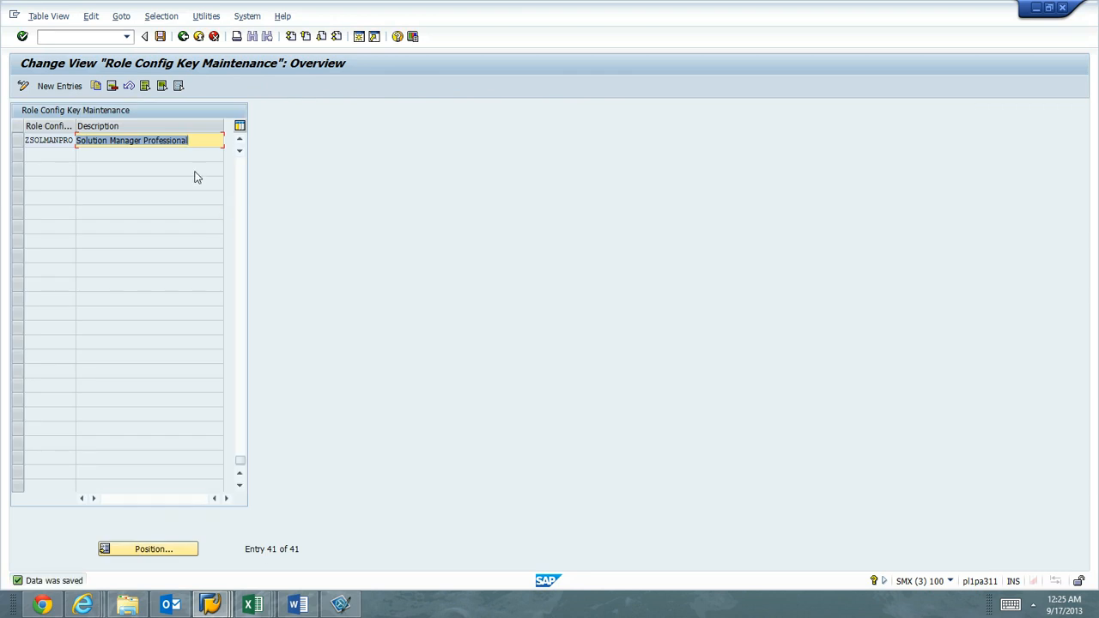
left_click(183, 36)
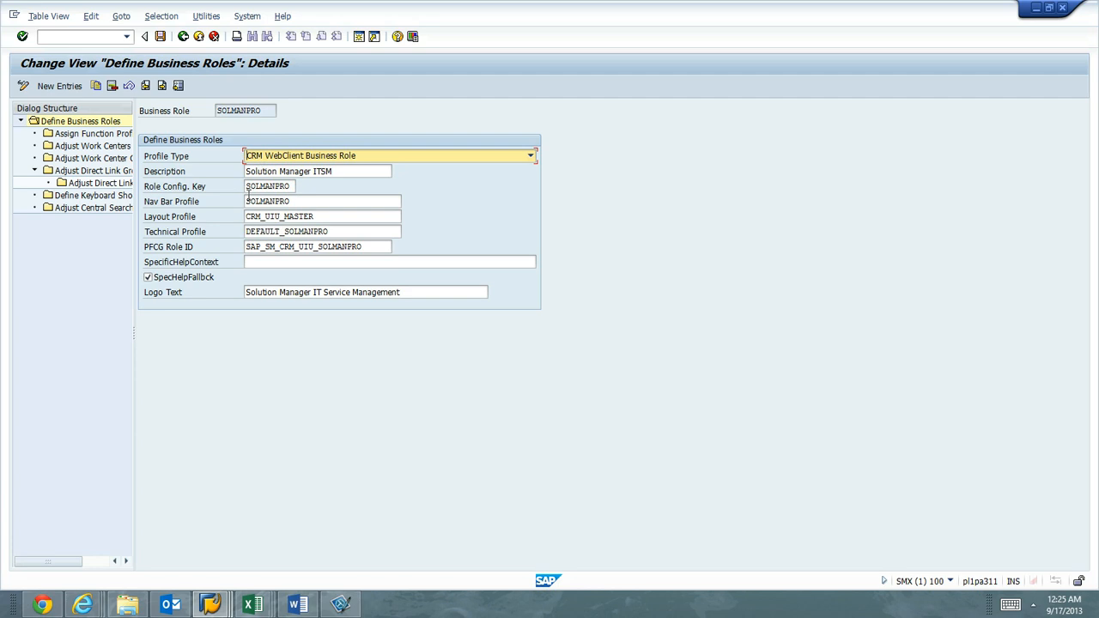
Check the Nav Bar Profile field of the SOLMANPRO business role and execute the Define Navigation Bar Profile activity in the IMG.
left_click(259, 201)
key("alt+Tab")
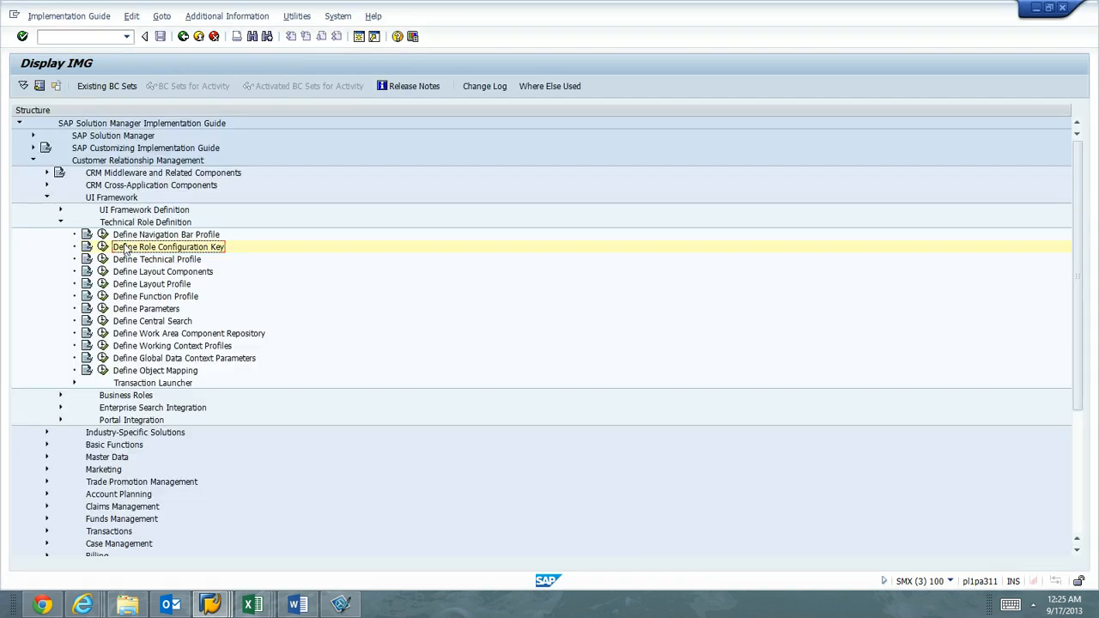
left_click(162, 237)
left_click(103, 237)
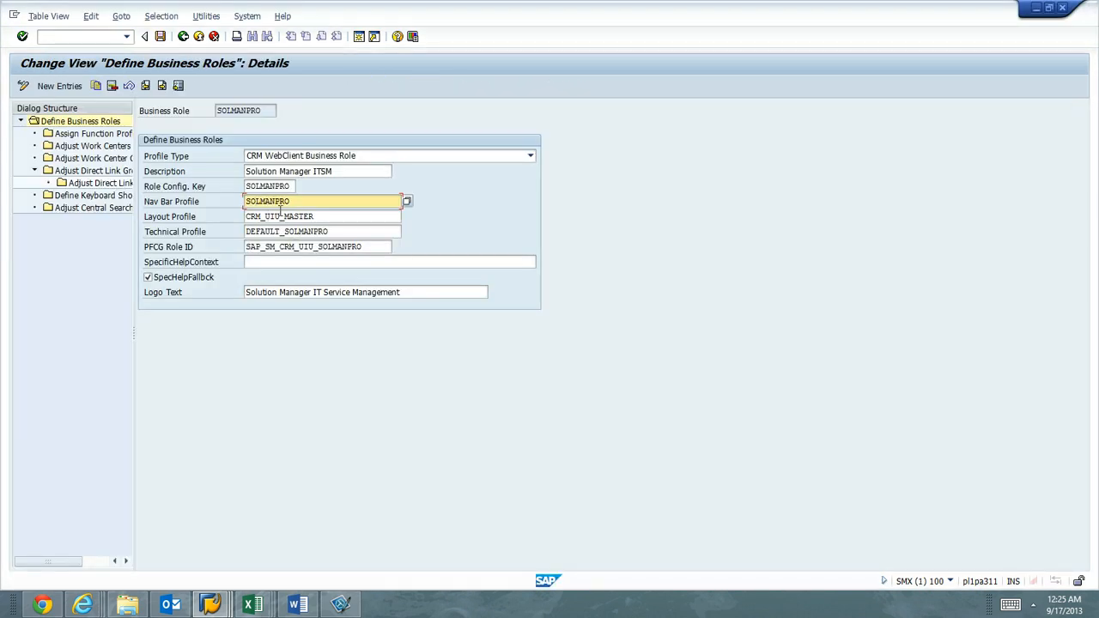
key("F3")
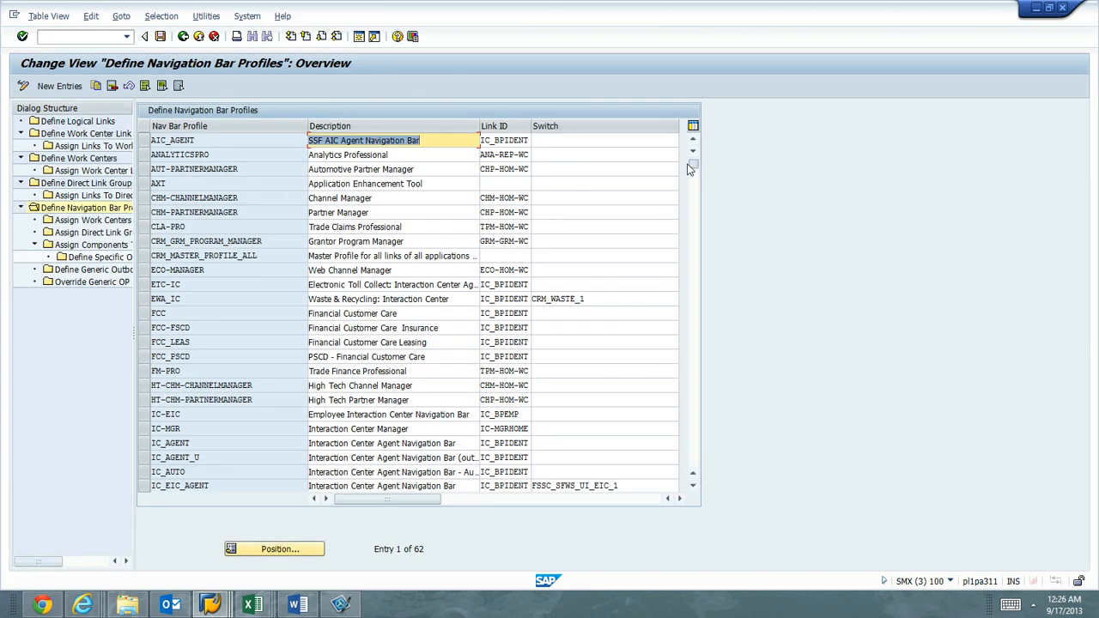
Copy the SOLMANPRO navigation bar profile to ZSOLMANPRO together with all its dependent entries.
left_click_drag(693, 169, 694, 231)
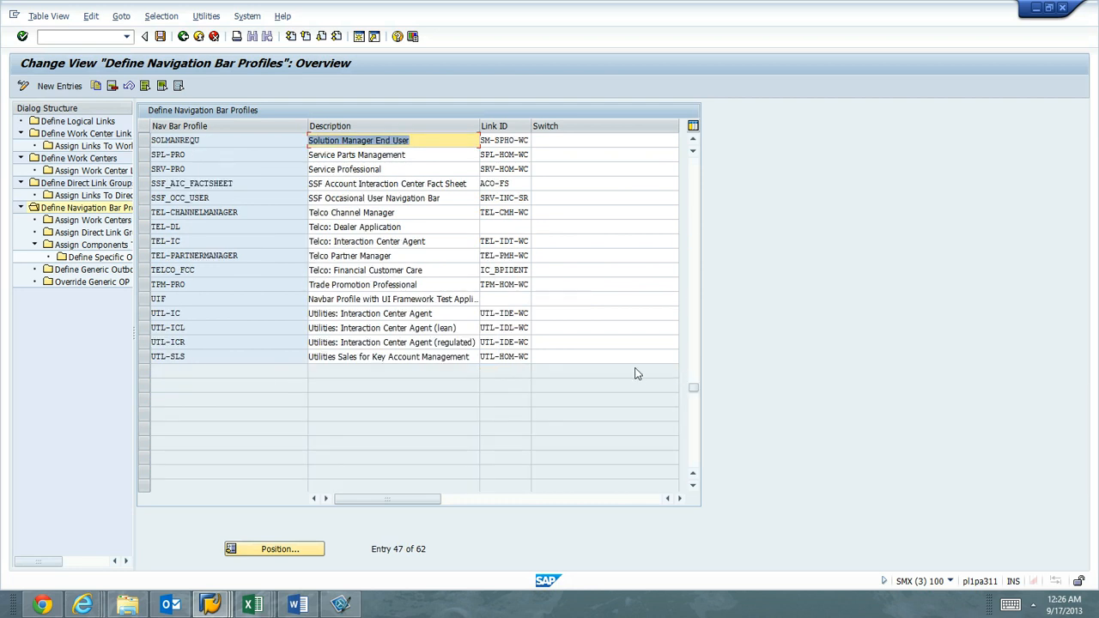
left_click(694, 139)
left_click(694, 139)
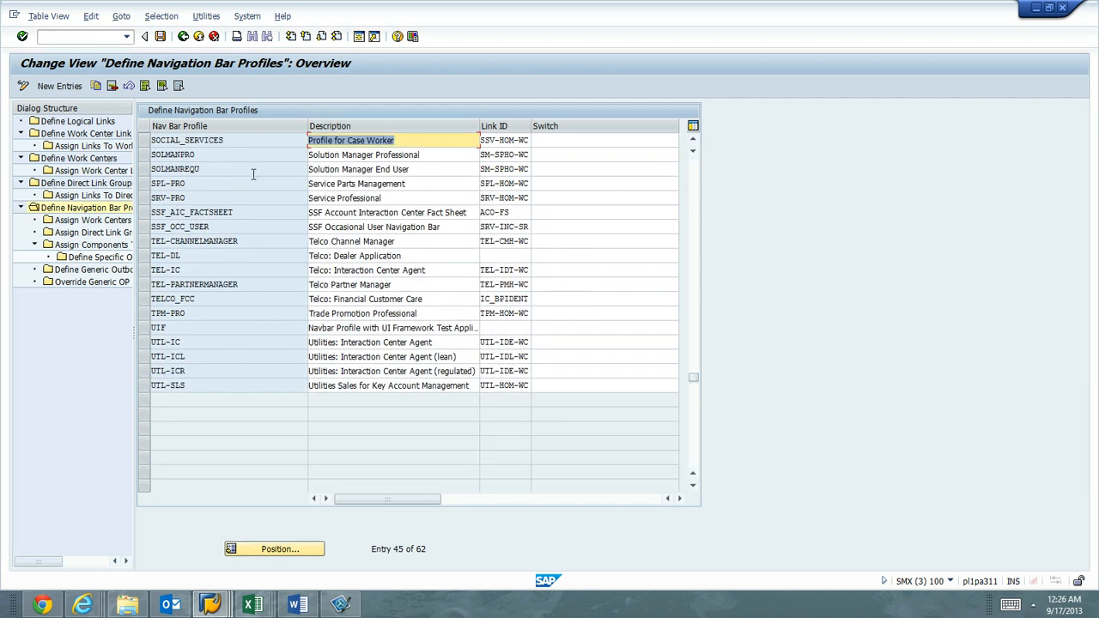
left_click(144, 154)
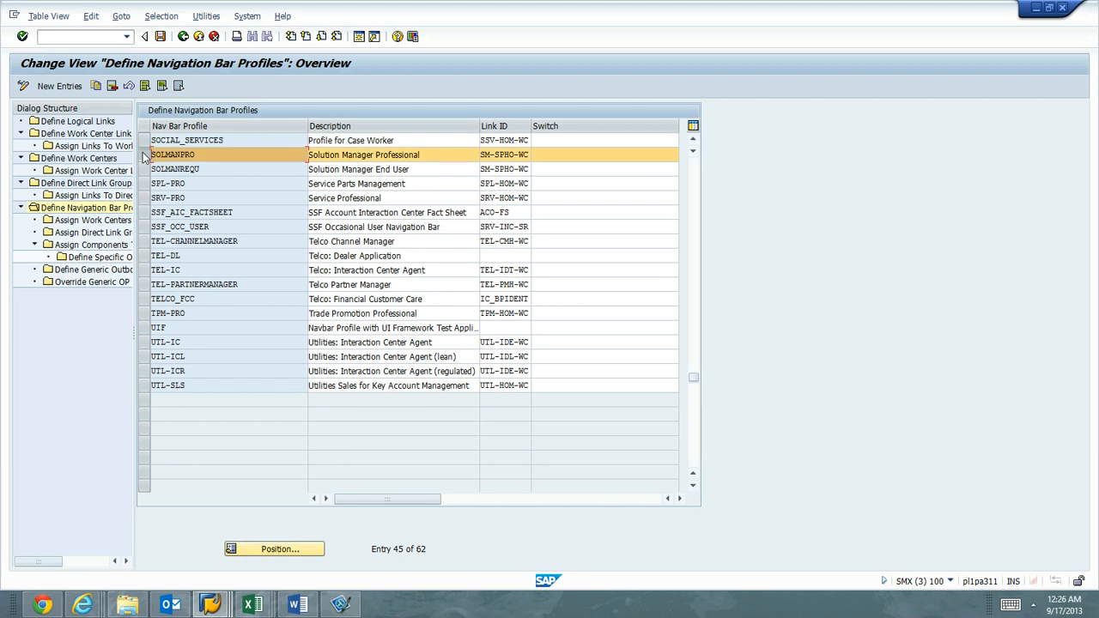
left_click(96, 87)
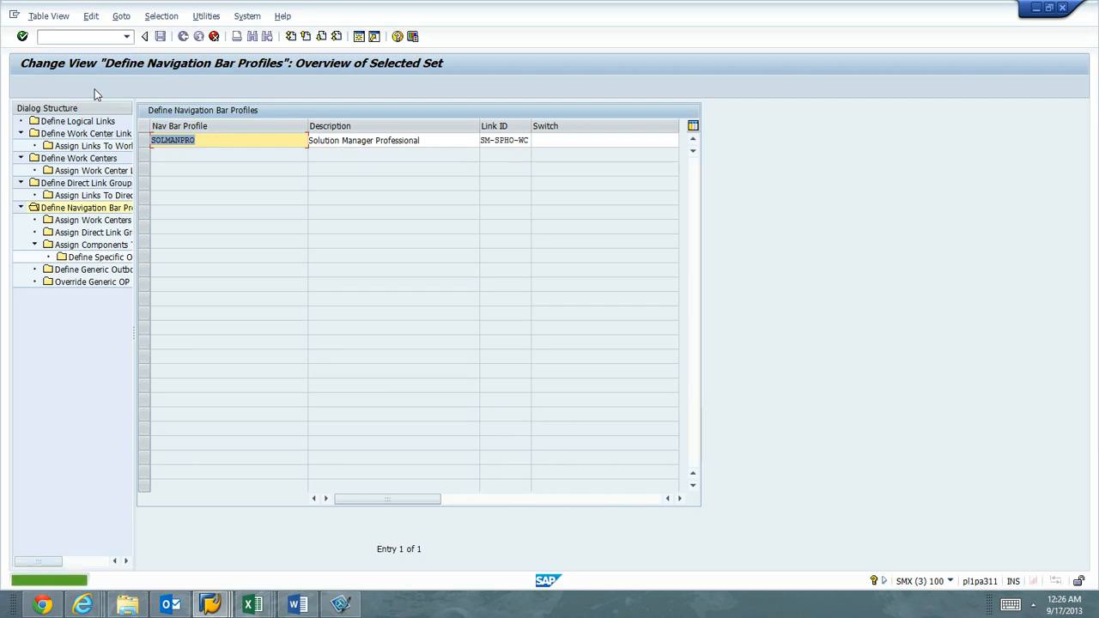
left_click(154, 141)
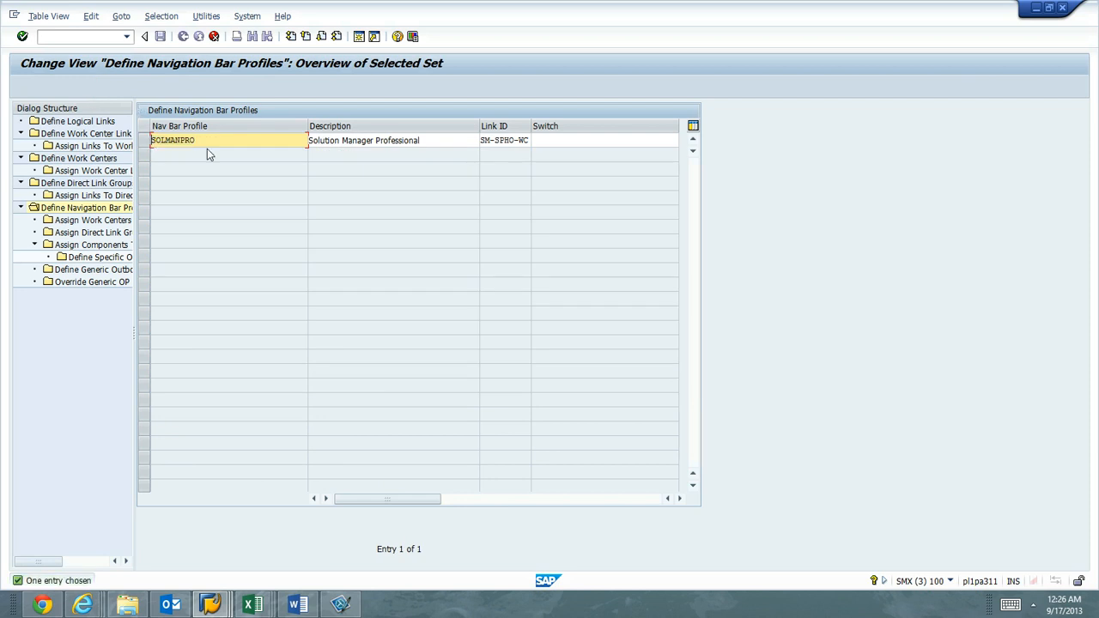
type("Z")
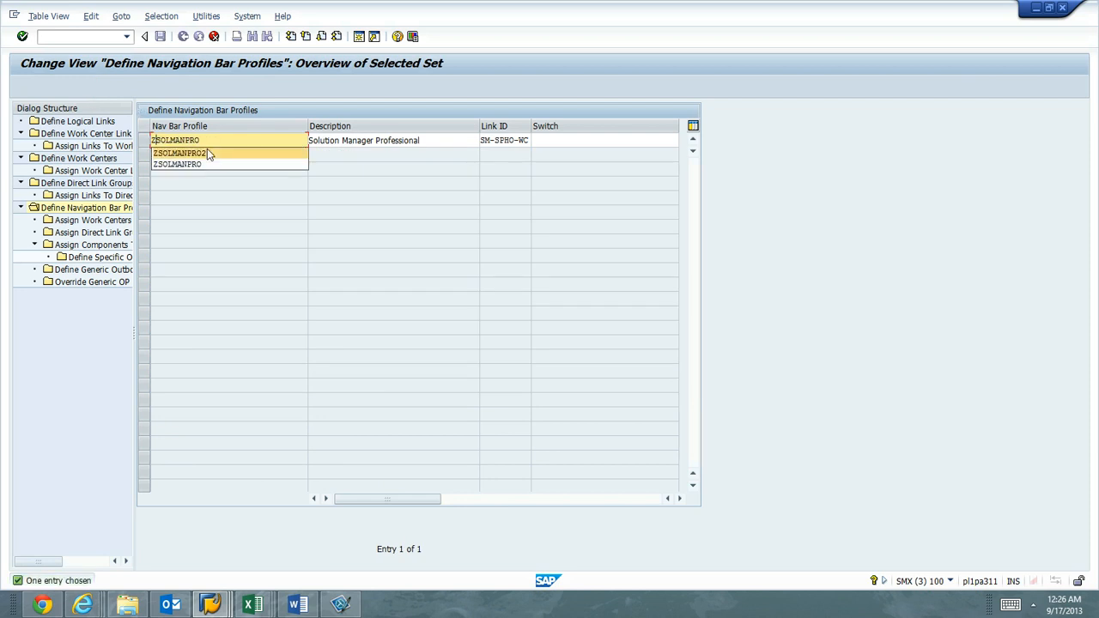
left_click(218, 143)
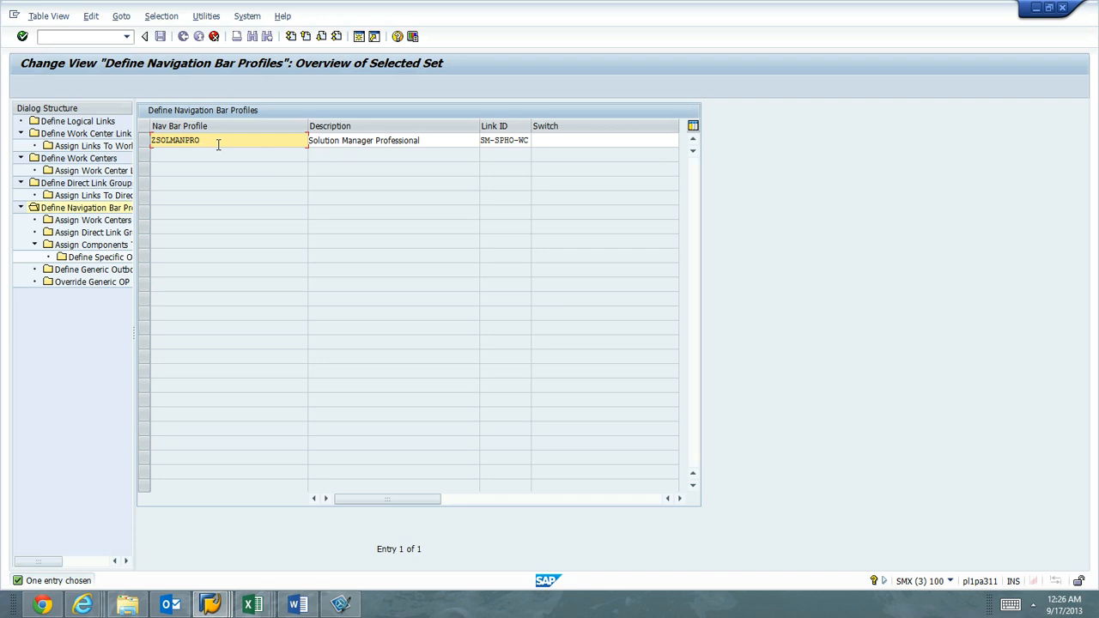
key("Return")
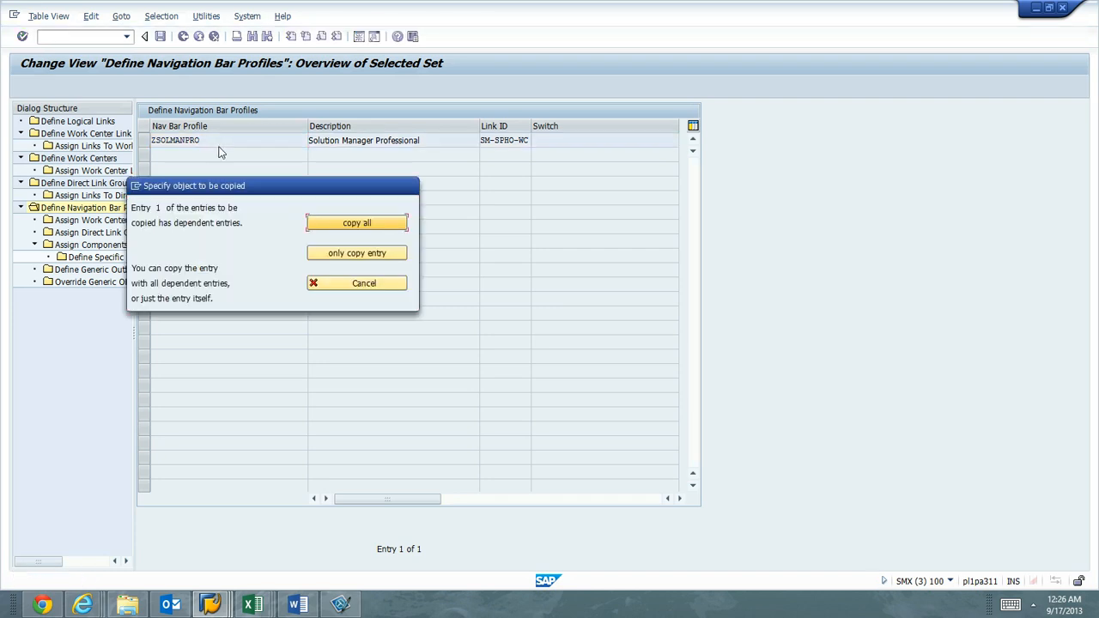
left_click(350, 225)
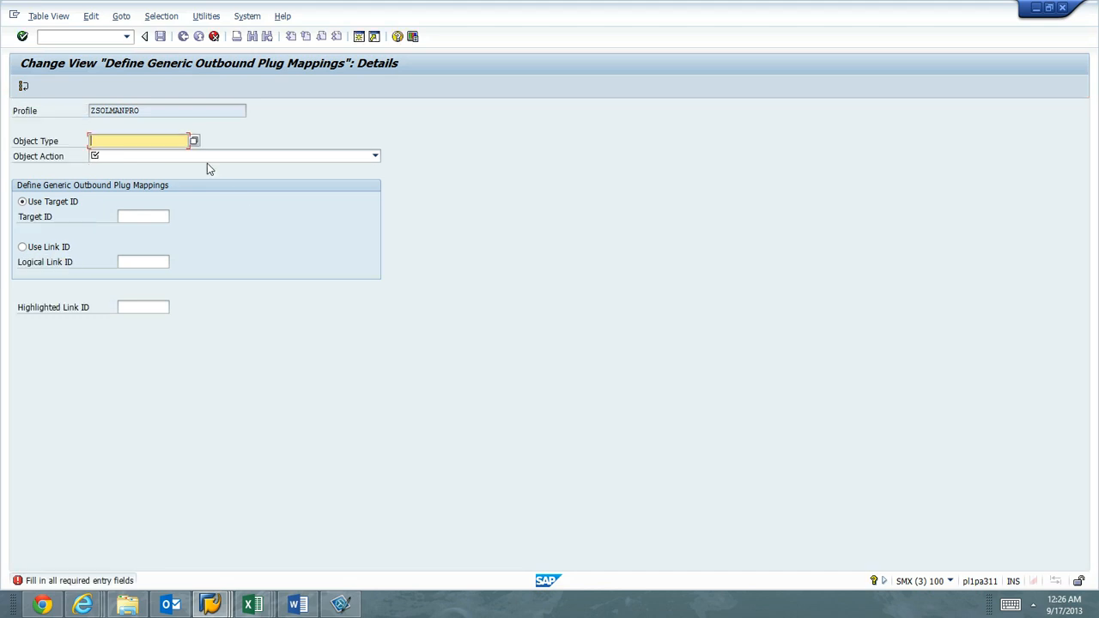
Skip the ZSOLMANPRO outbound plug mapping that lacks an object type and action, and finish copying the dependent entries.
key("Return")
left_click(195, 141)
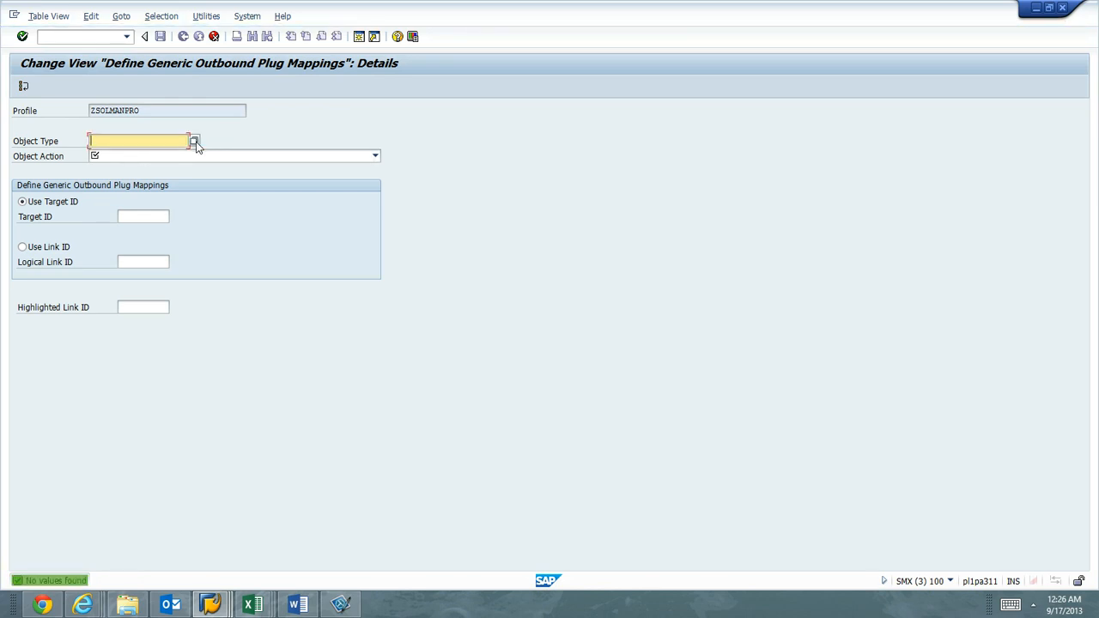
left_click(162, 157)
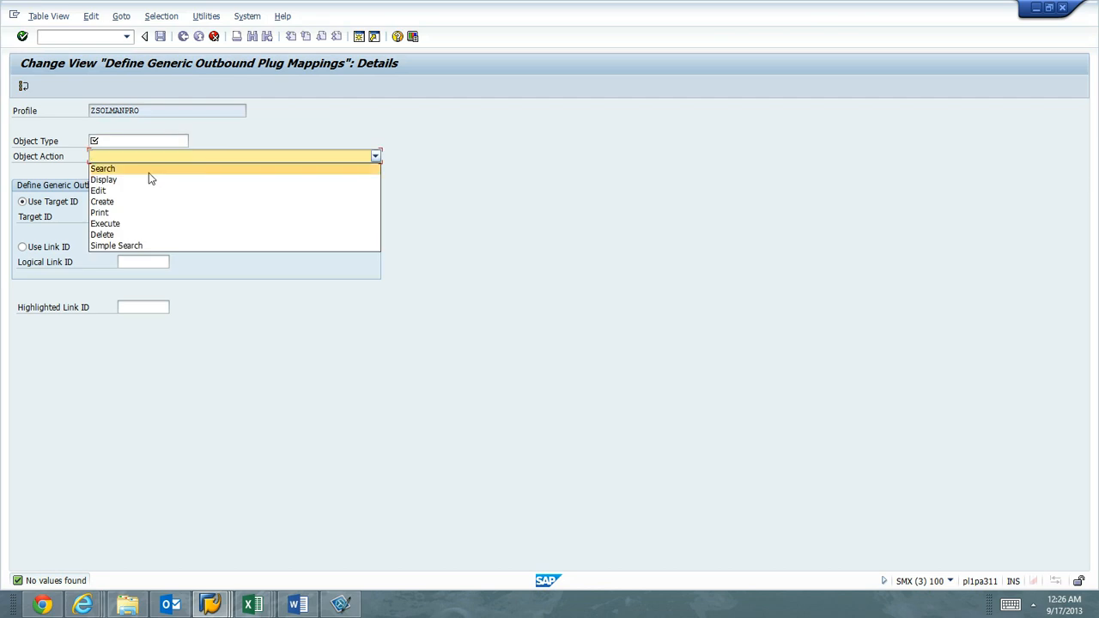
left_click(142, 223)
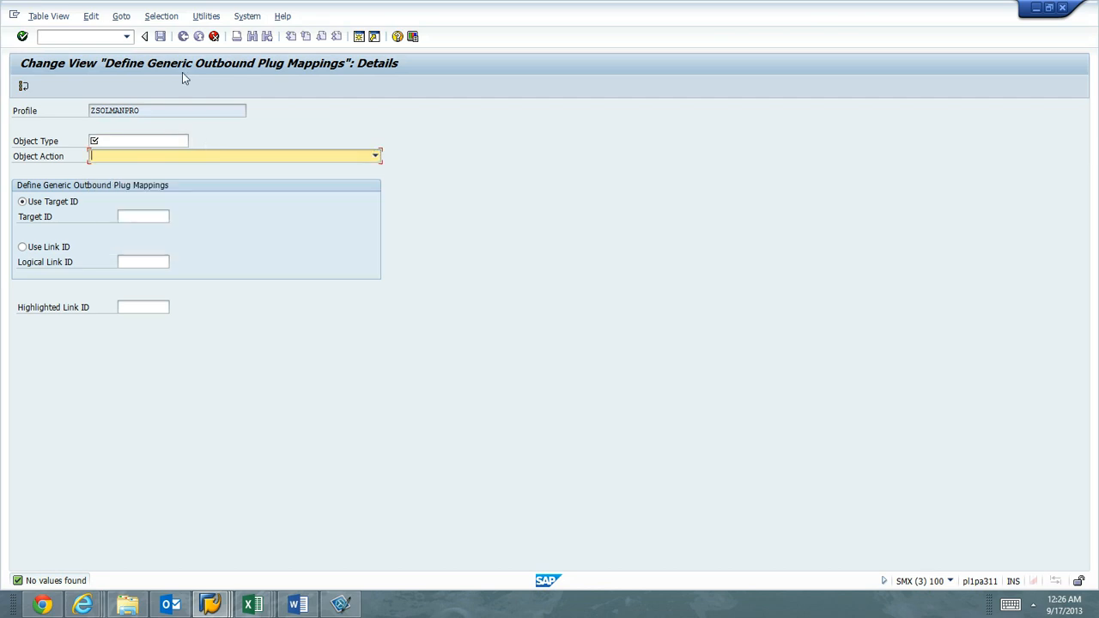
left_click(214, 37)
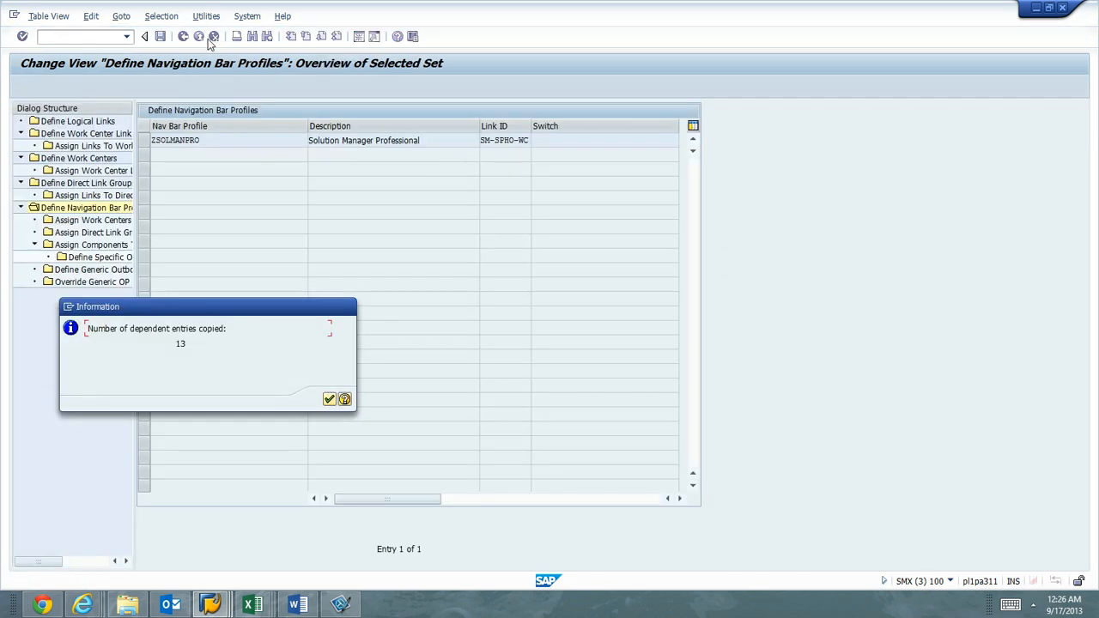
left_click(330, 399)
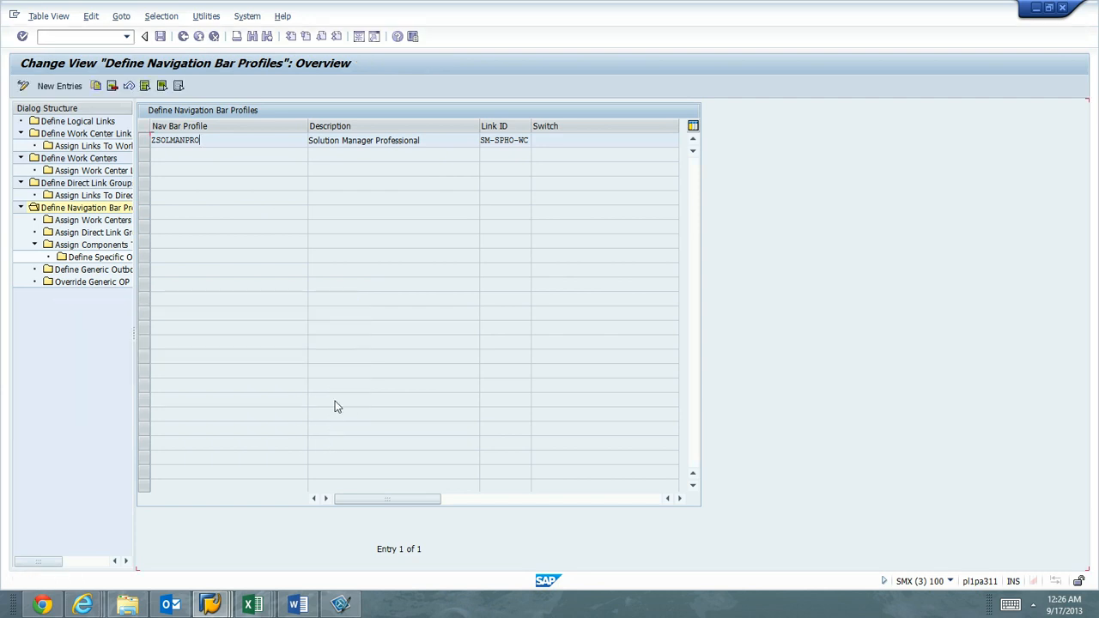
Examine the work centers, direct link groups and components assigned to the standard SOLMANPRO navigation bar profile.
left_click(691, 182)
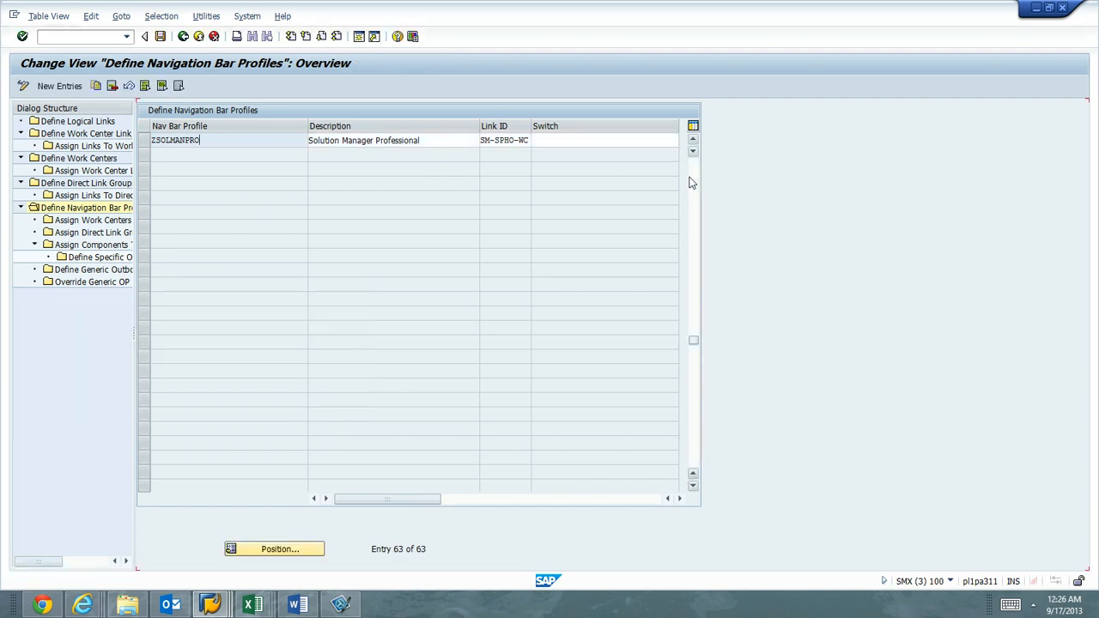
left_click(143, 256)
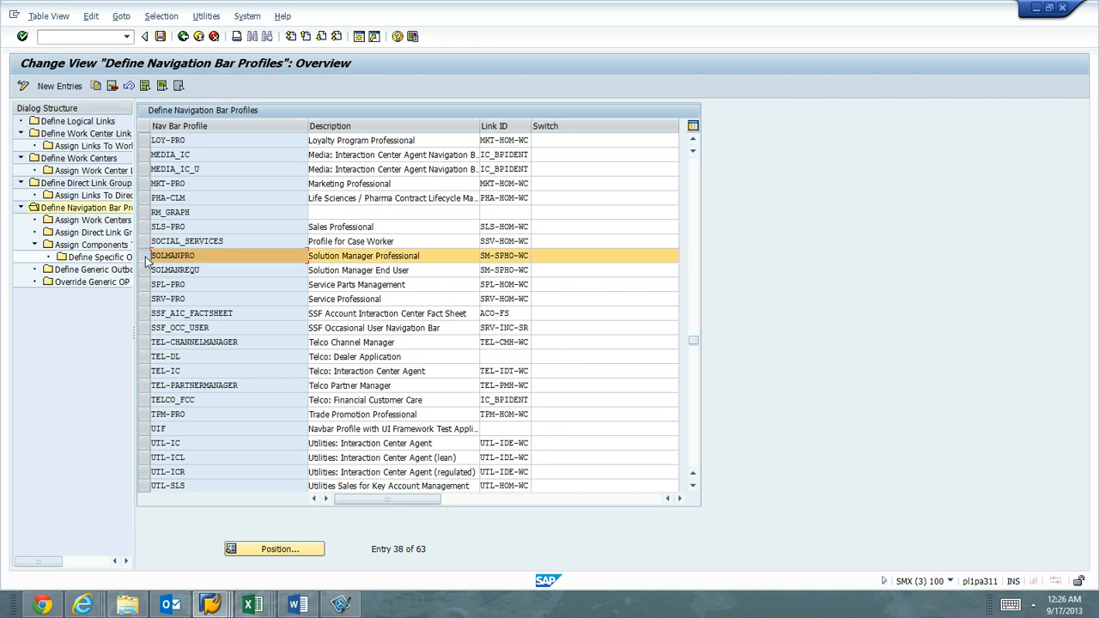
double_click(94, 221)
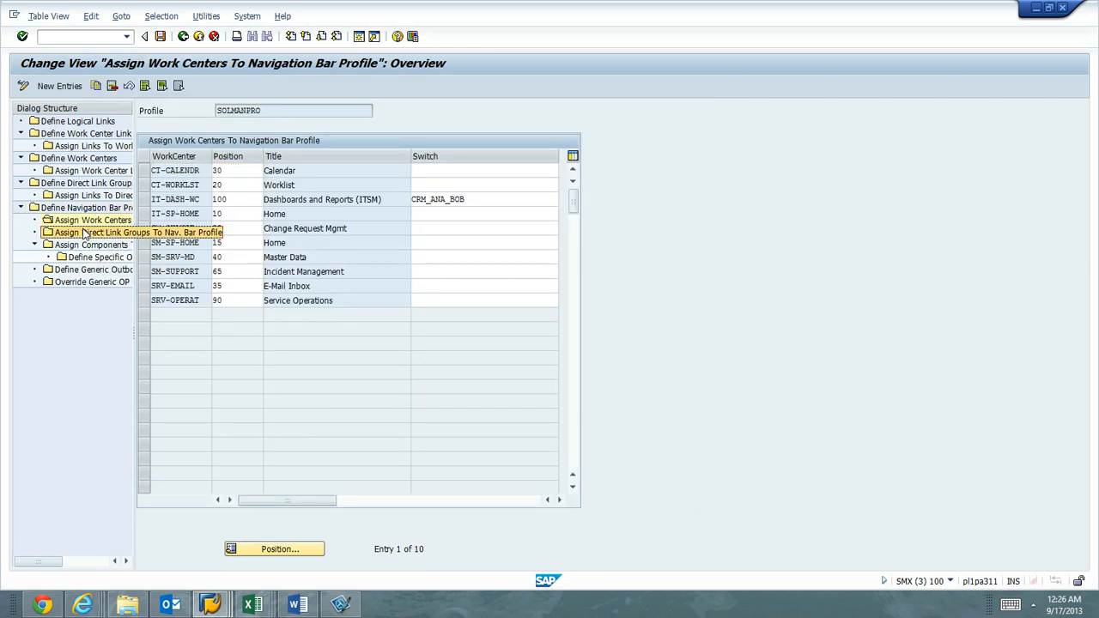
double_click(84, 233)
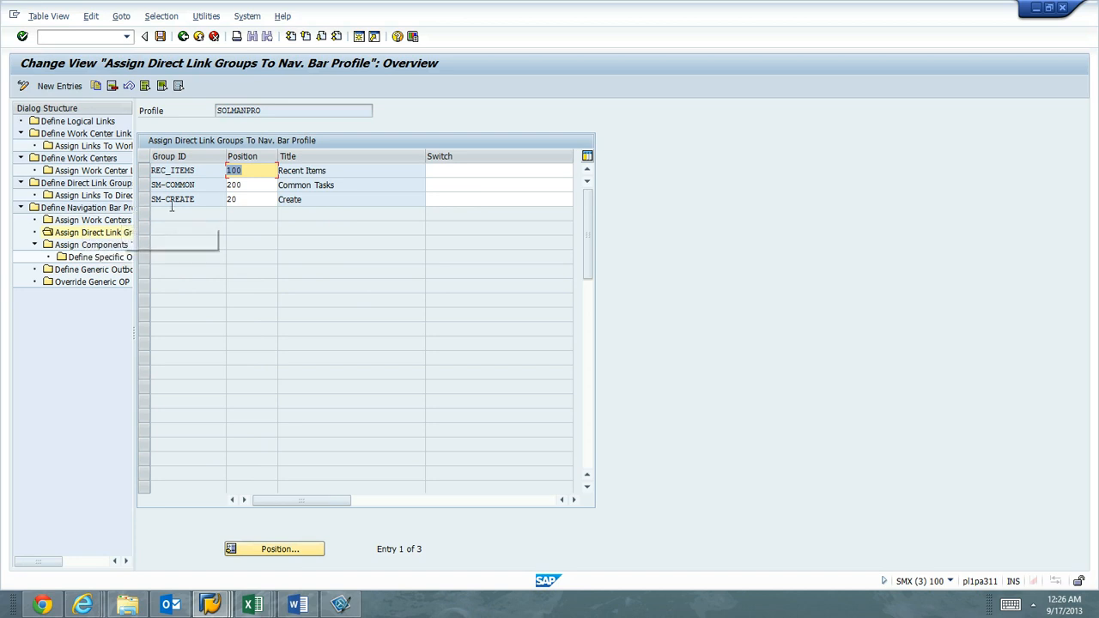
double_click(95, 248)
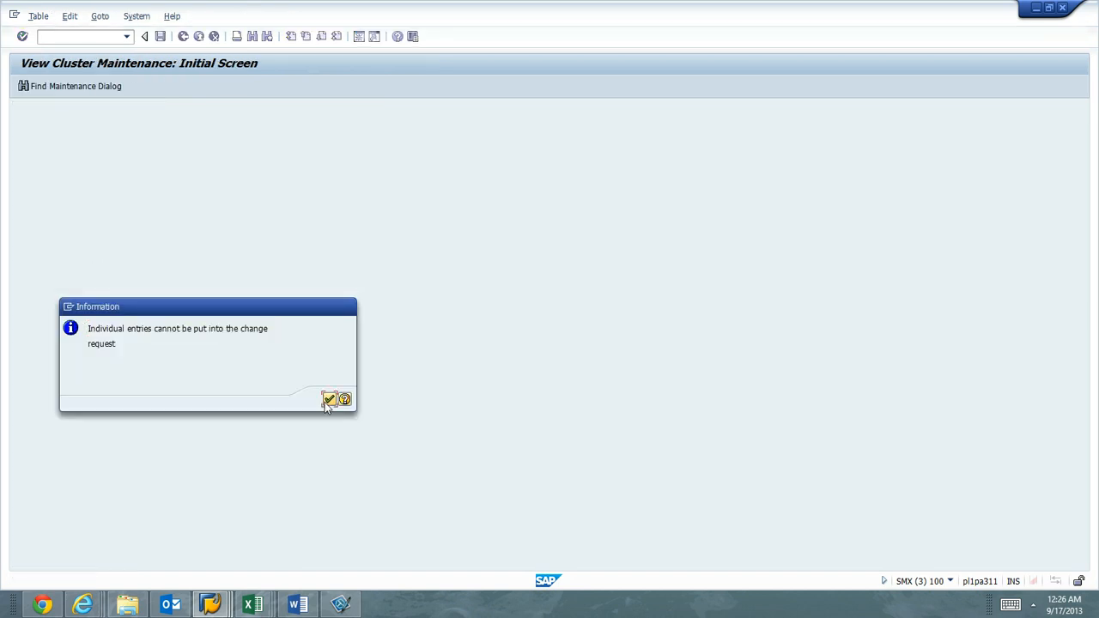
left_click(328, 400)
Examine the generic outbound plug mappings and overrides of the SOLMANPRO navigation bar profile.
double_click(78, 273)
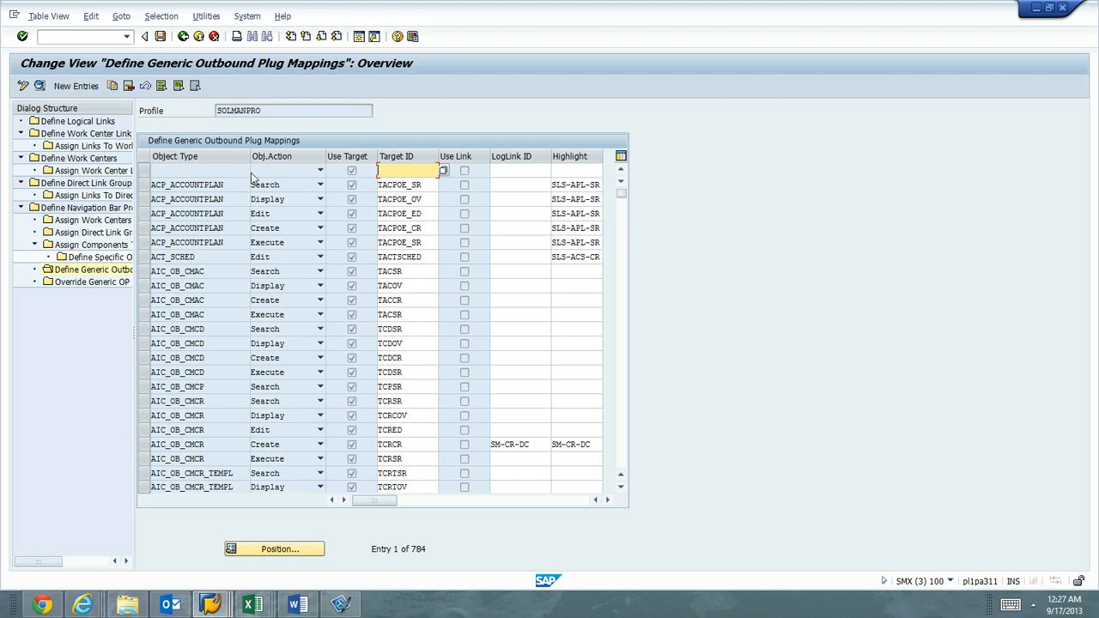
left_click(620, 448)
left_click(619, 448)
left_click(620, 448)
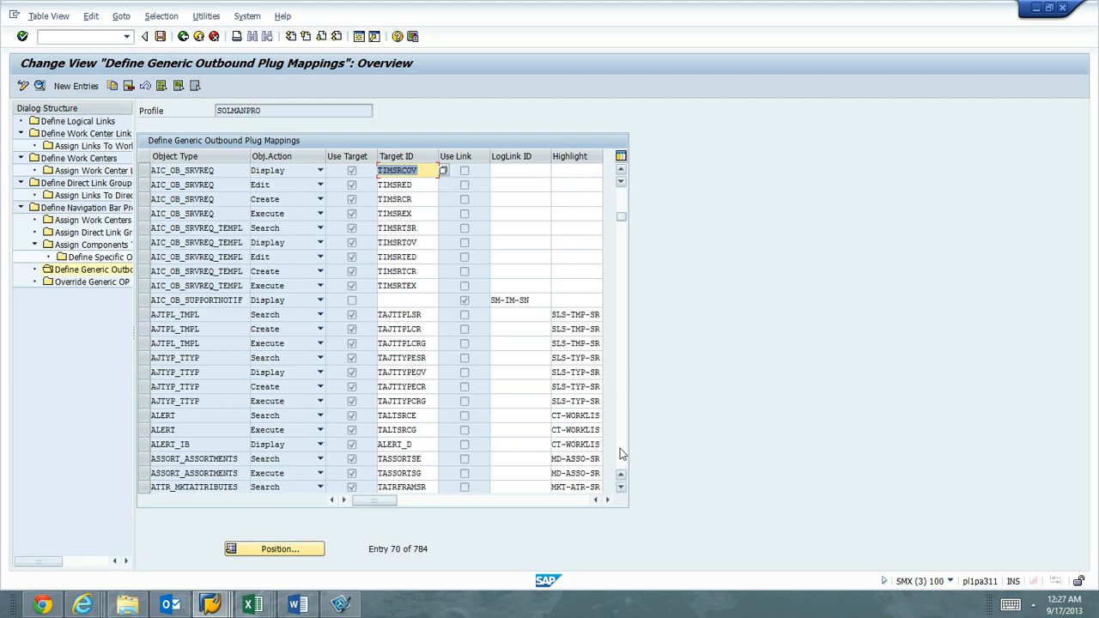
left_click(620, 448)
left_click(619, 449)
left_click(620, 448)
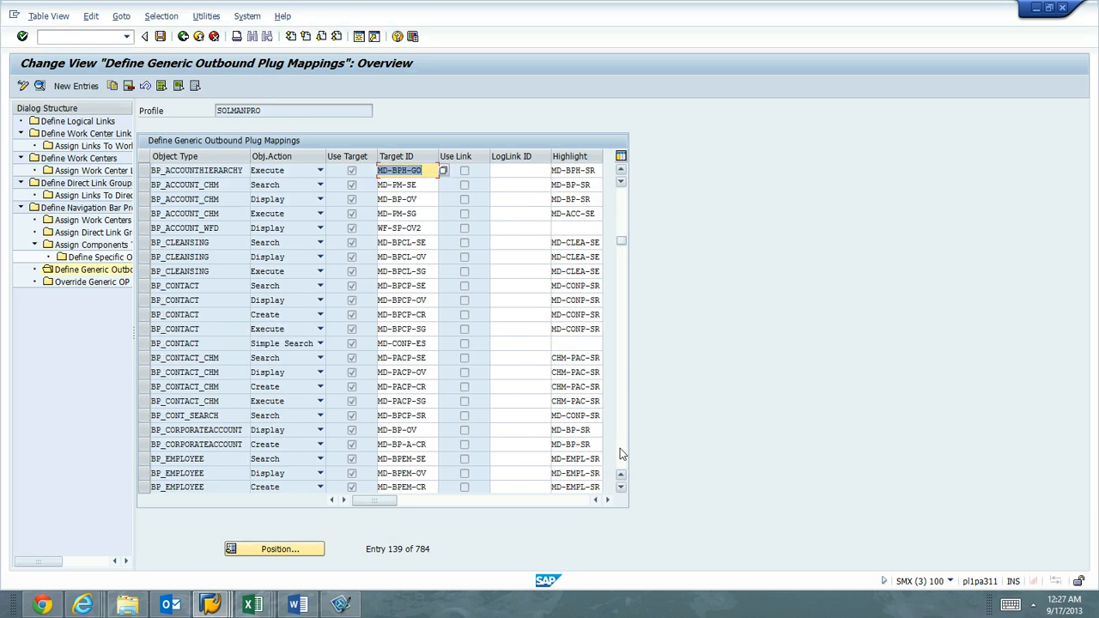
left_click(620, 448)
left_click(620, 448)
left_click(620, 448)
left_click_drag(623, 275, 618, 184)
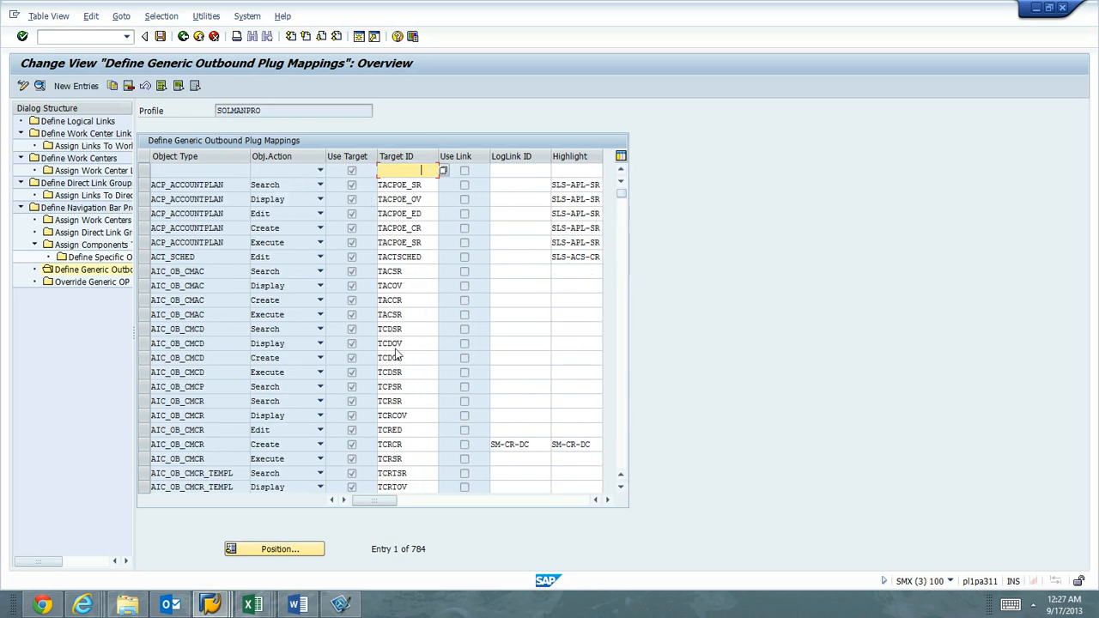
left_click(606, 499)
left_click(605, 499)
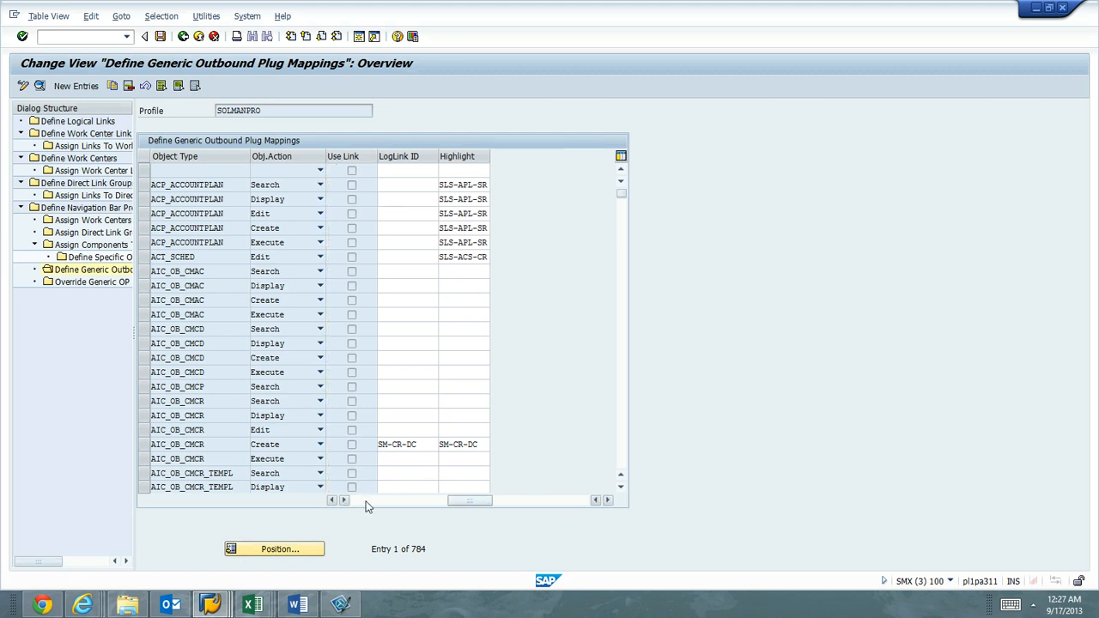
left_click_drag(473, 504, 358, 504)
double_click(77, 282)
double_click(74, 269)
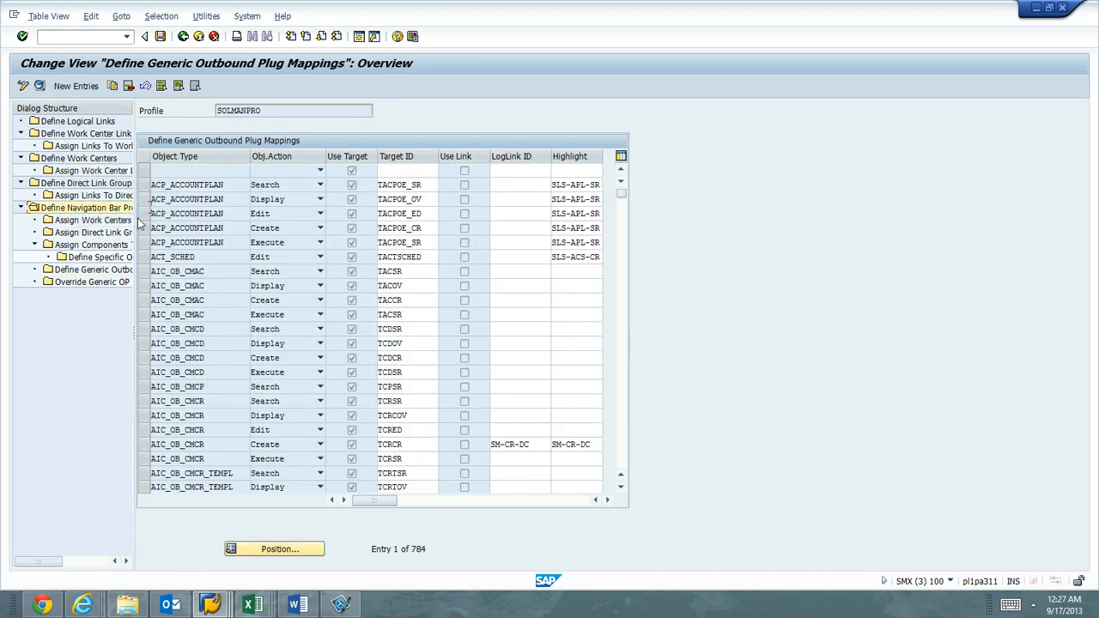
Examine the work centers, direct link groups, components and outbound plug mappings copied to the ZSOLMANPRO profile.
double_click(76, 208)
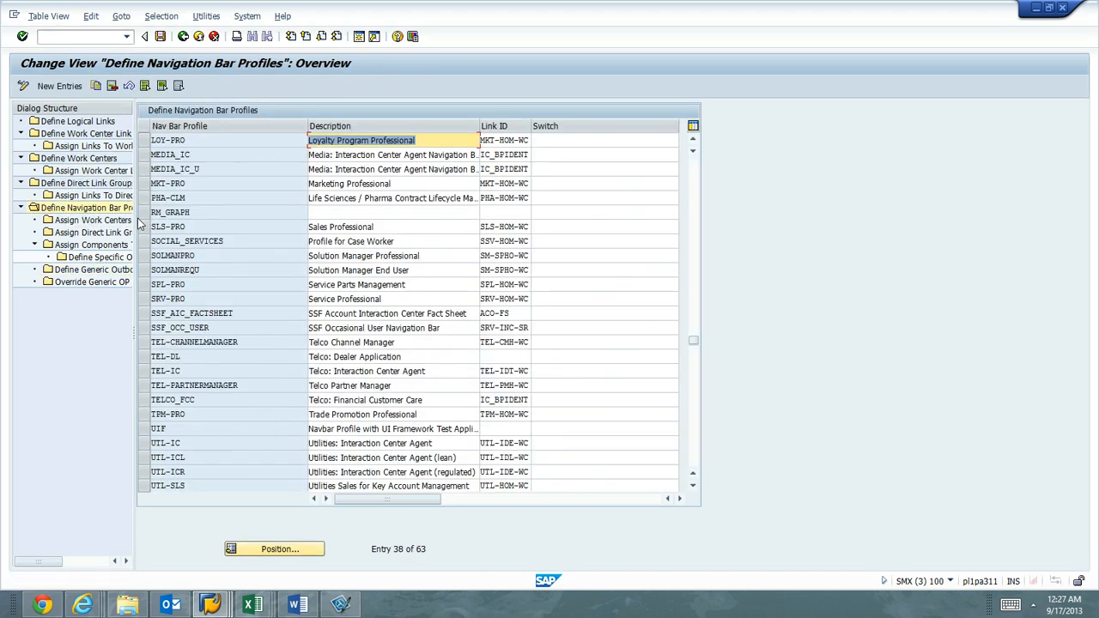
left_click(695, 454)
left_click(144, 140)
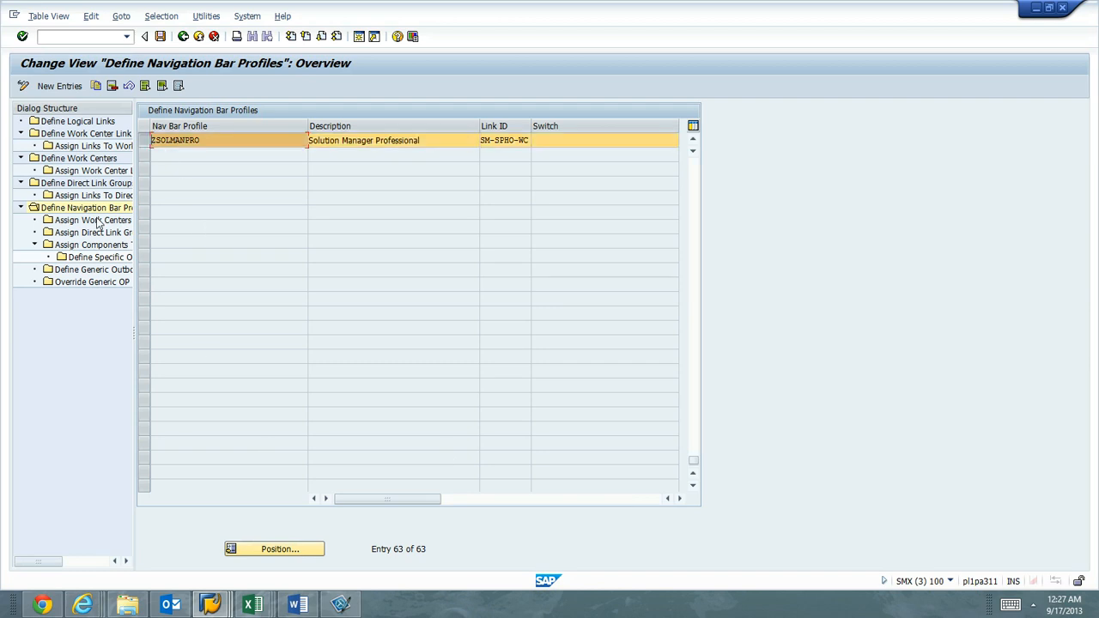
double_click(67, 220)
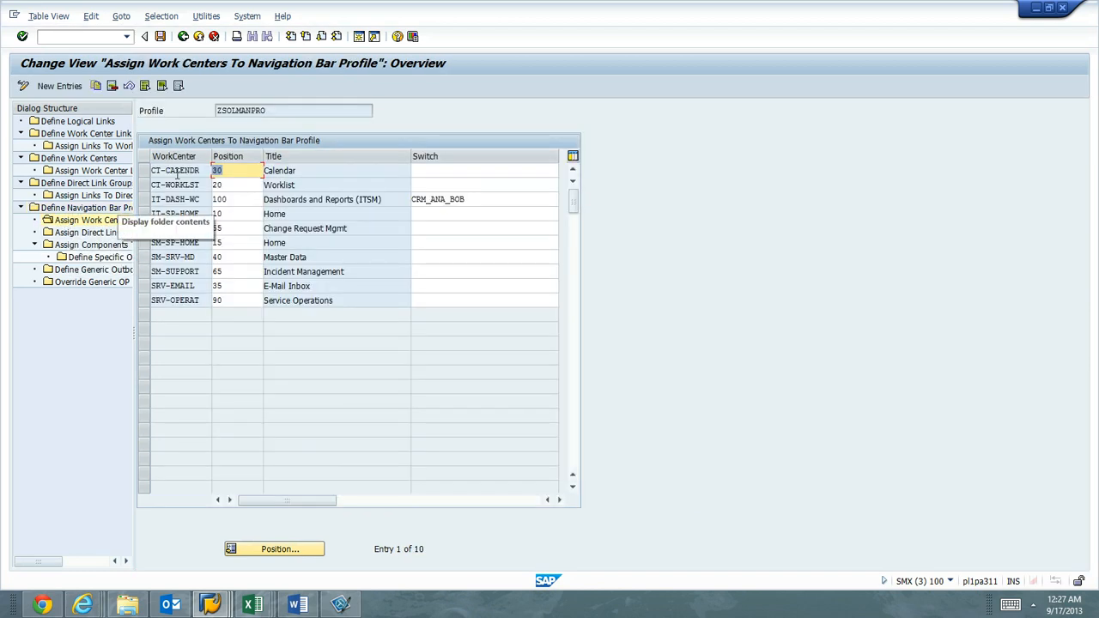
double_click(93, 234)
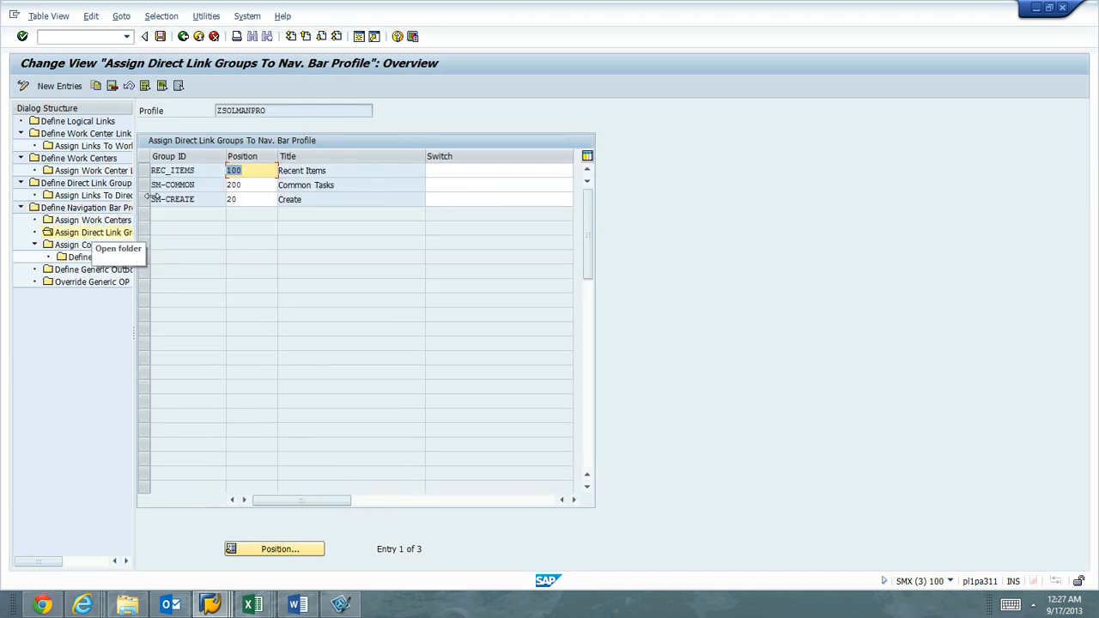
double_click(101, 245)
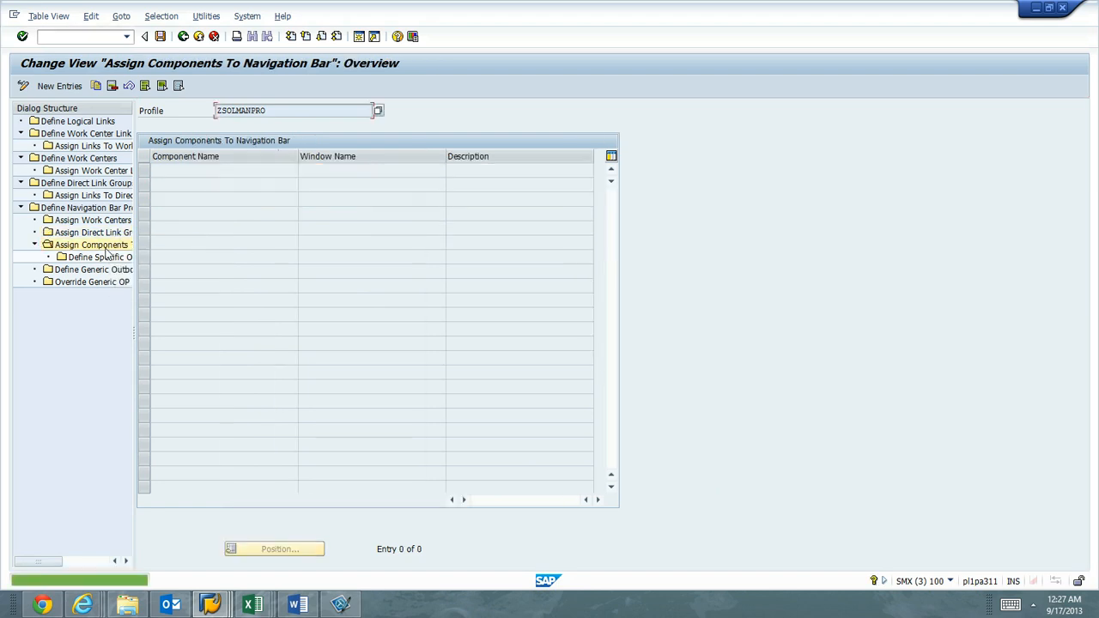
double_click(93, 269)
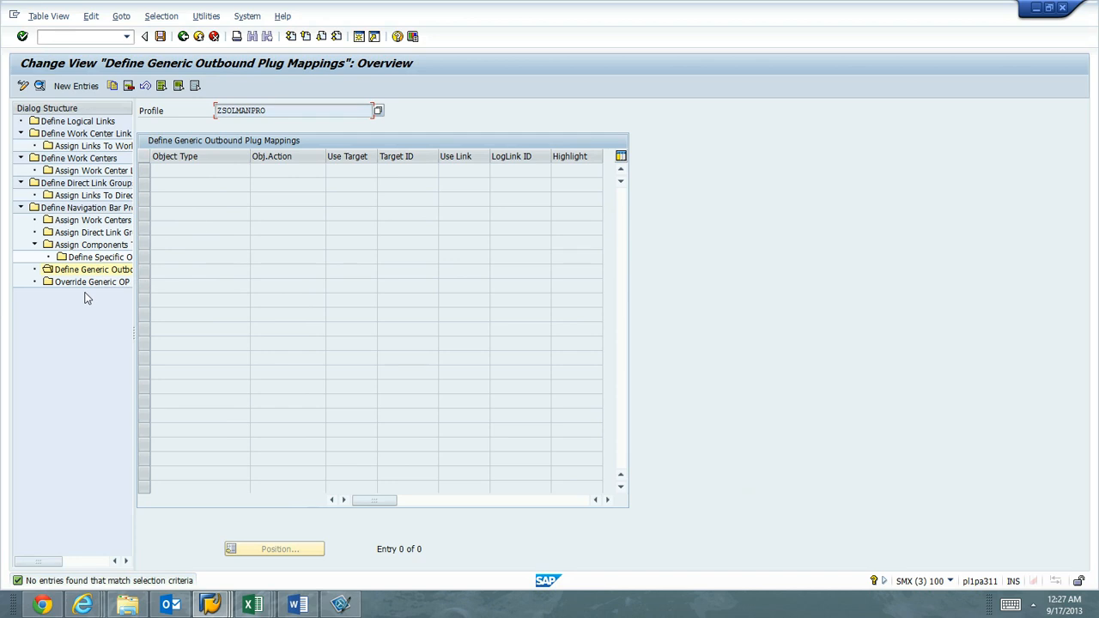
double_click(91, 283)
double_click(94, 269)
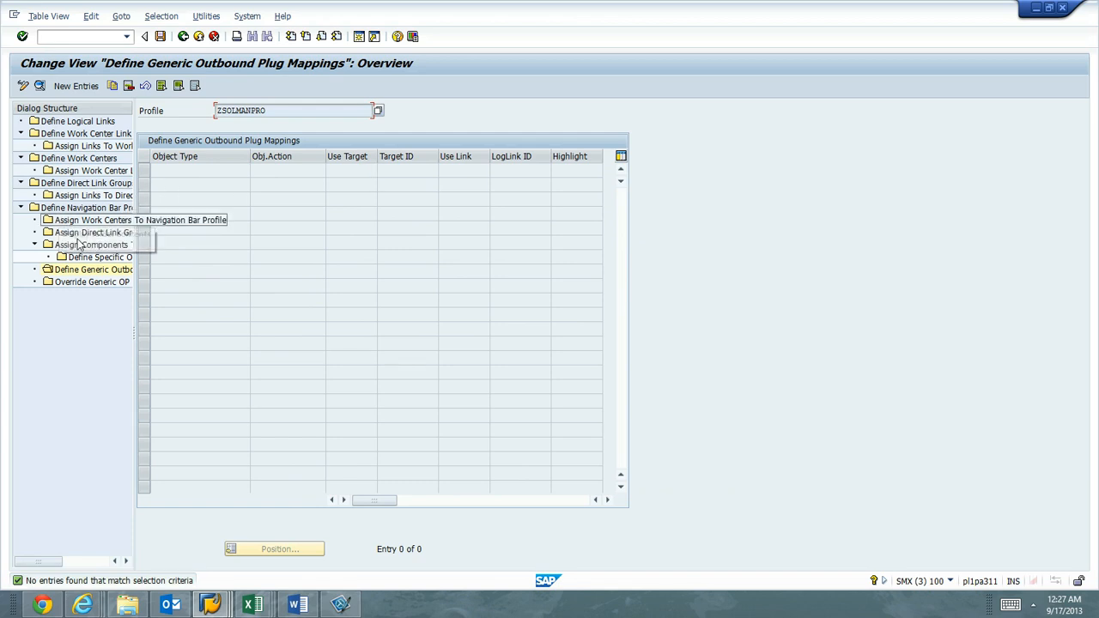
Delete the mapping with the blank object type from the SOLMANPRO profile's generic outbound plug mappings.
double_click(86, 208)
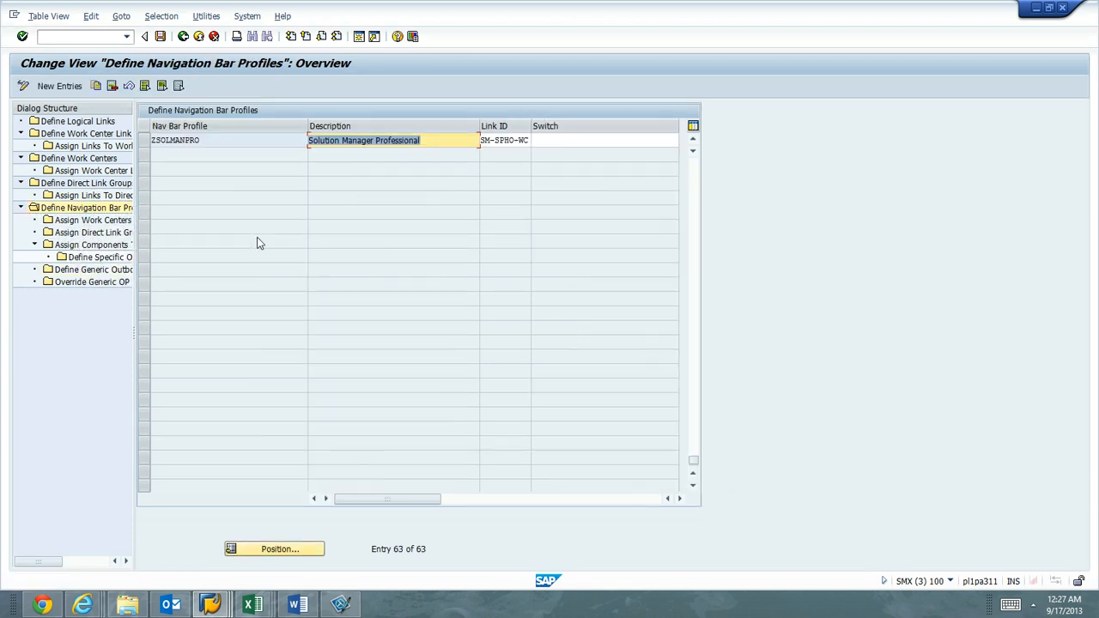
left_click(691, 177)
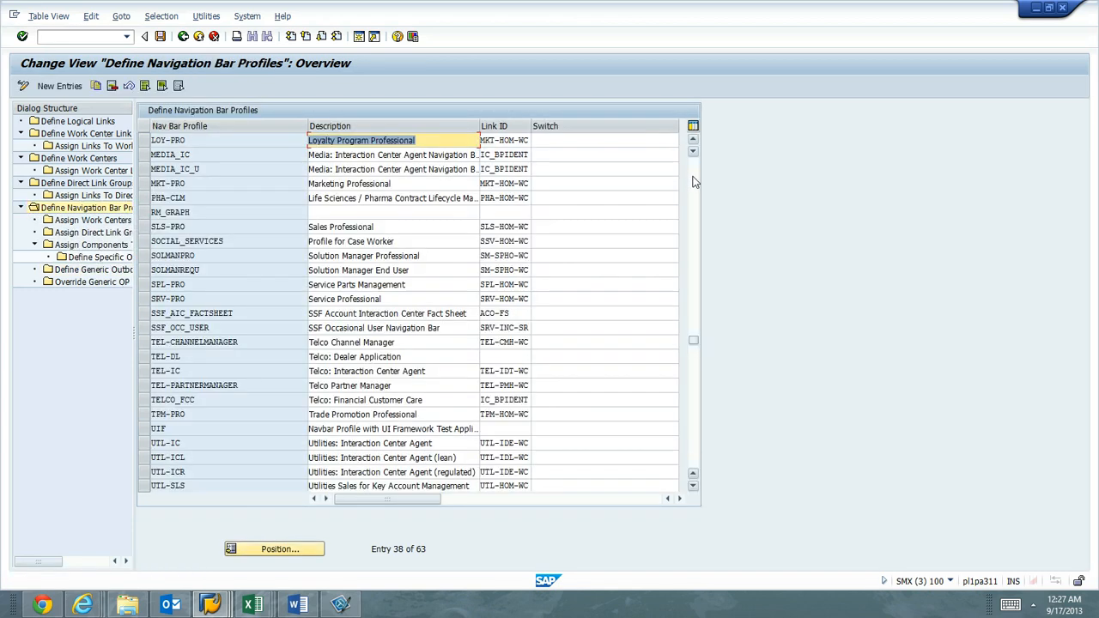
left_click(144, 255)
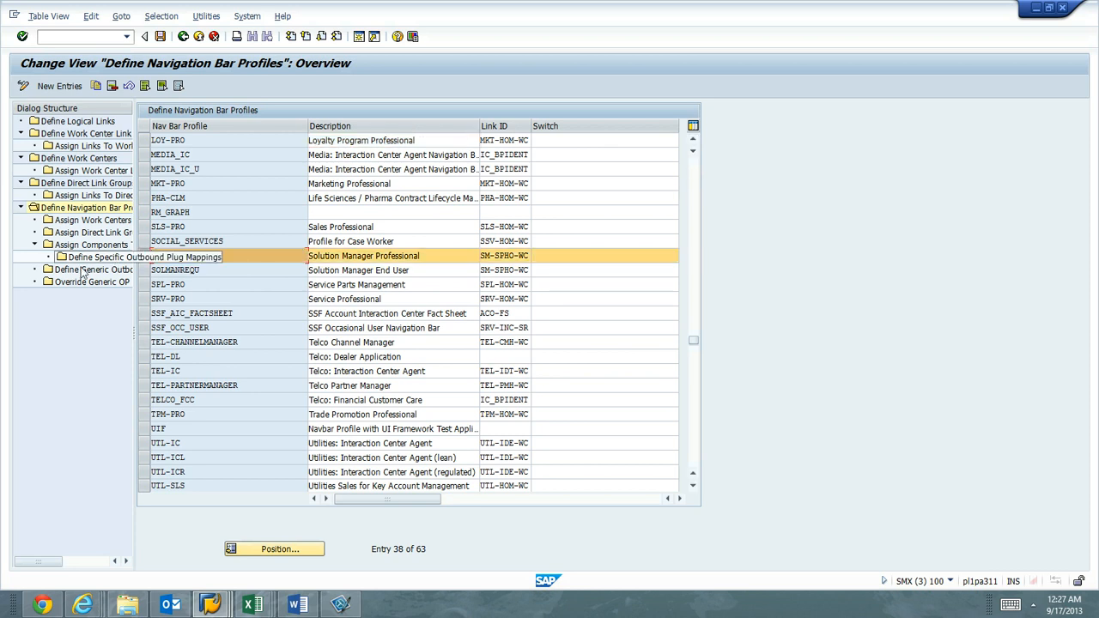
double_click(116, 271)
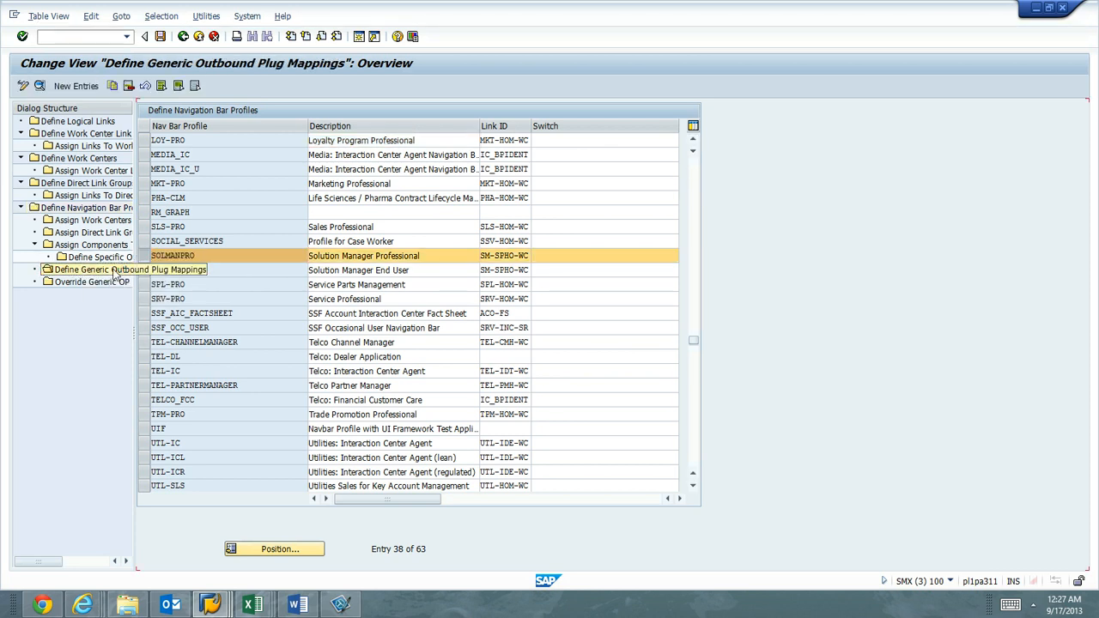
left_click(145, 171)
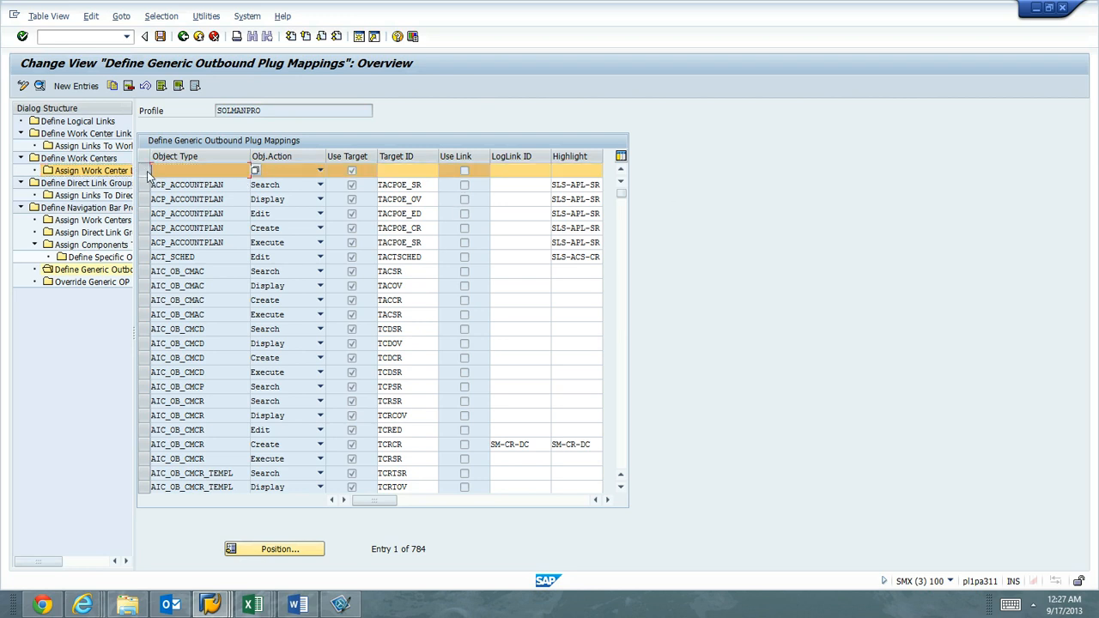
left_click(128, 86)
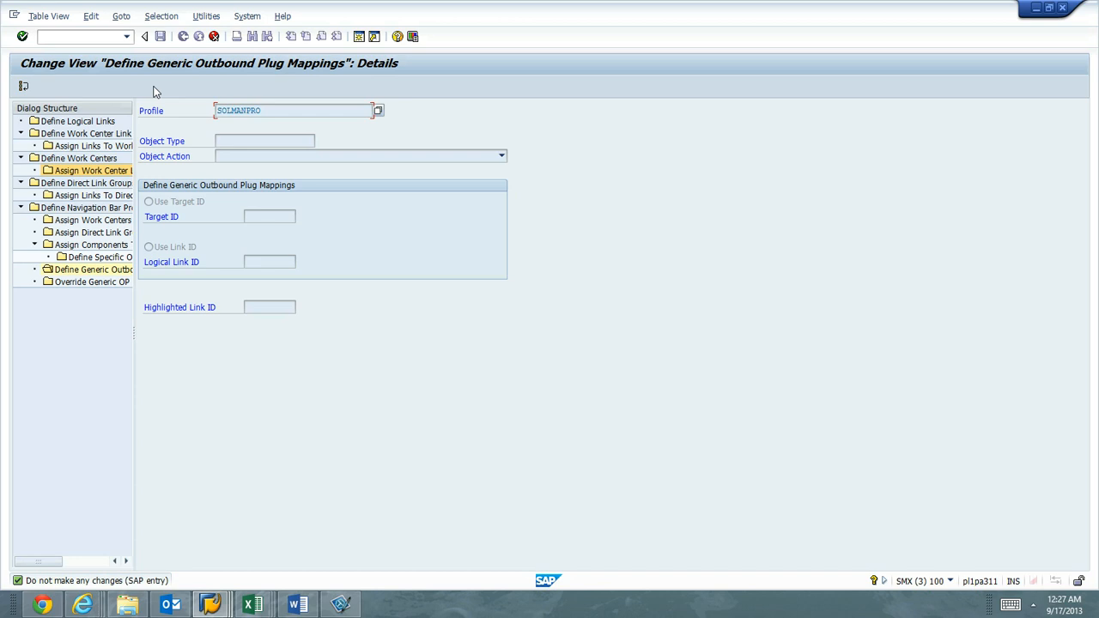
key("Return")
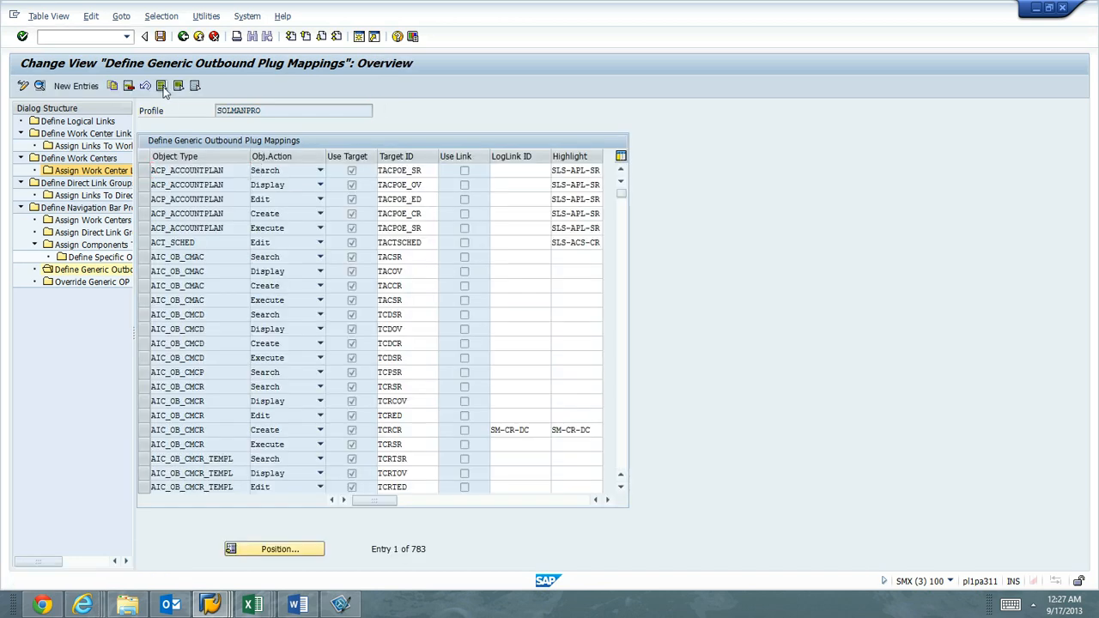
left_click(163, 87)
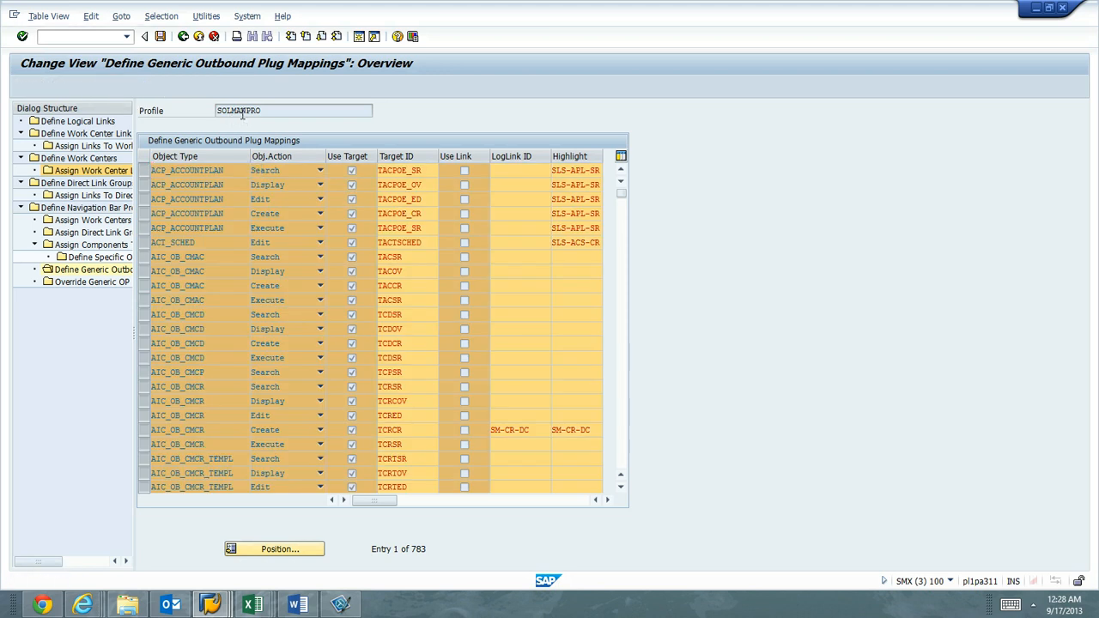
left_click(38, 85)
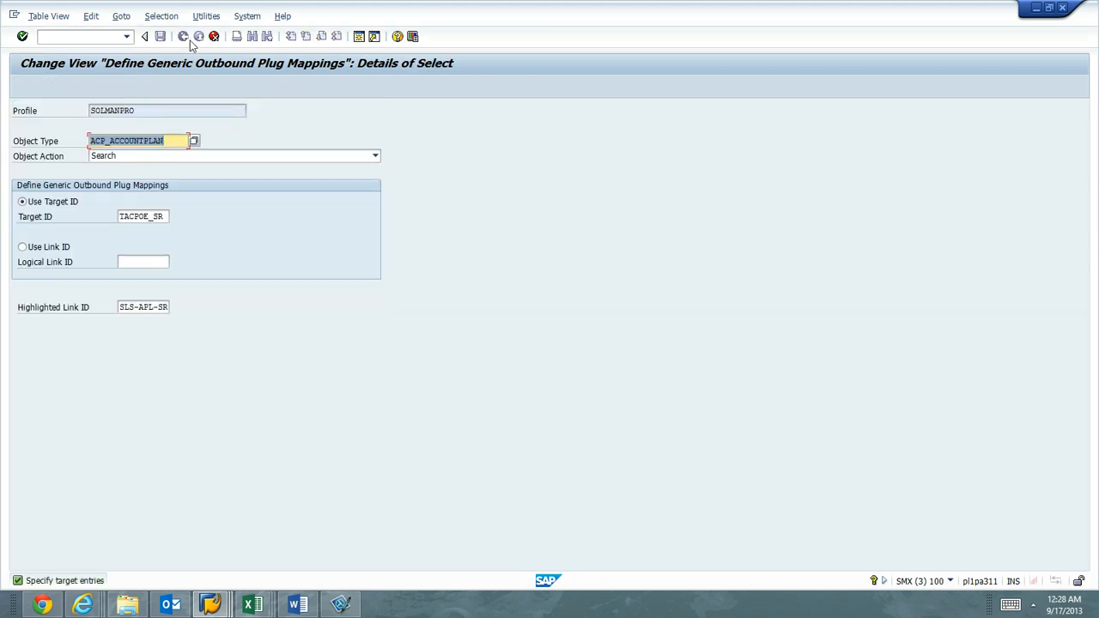
left_click(215, 37)
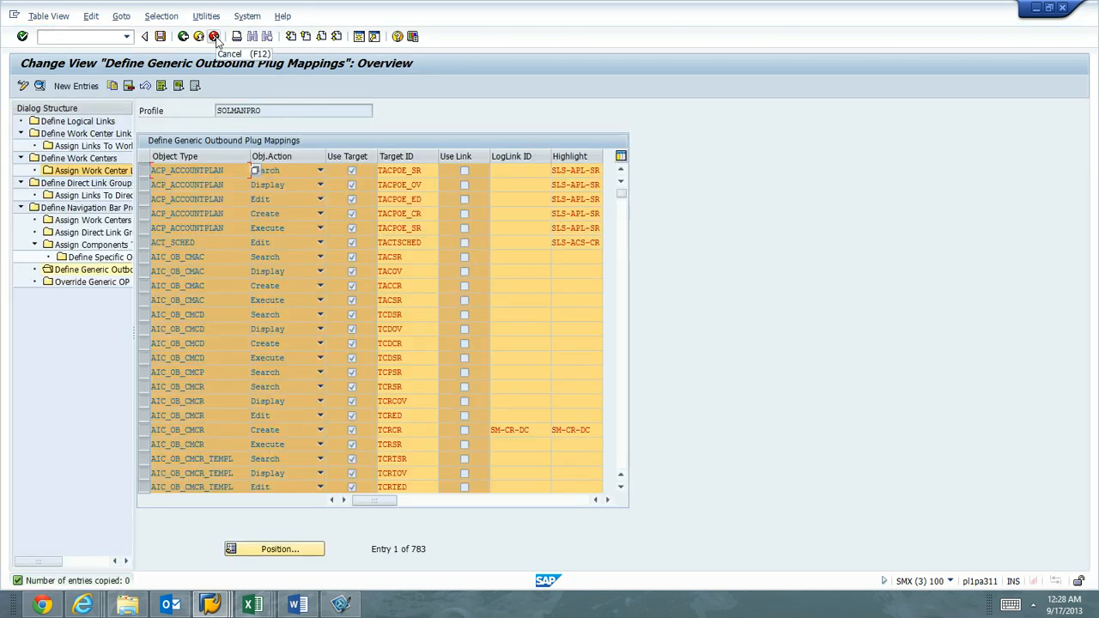
Delete the ZSOLMANPRO navigation bar profile together with all its dependent entries.
double_click(90, 209)
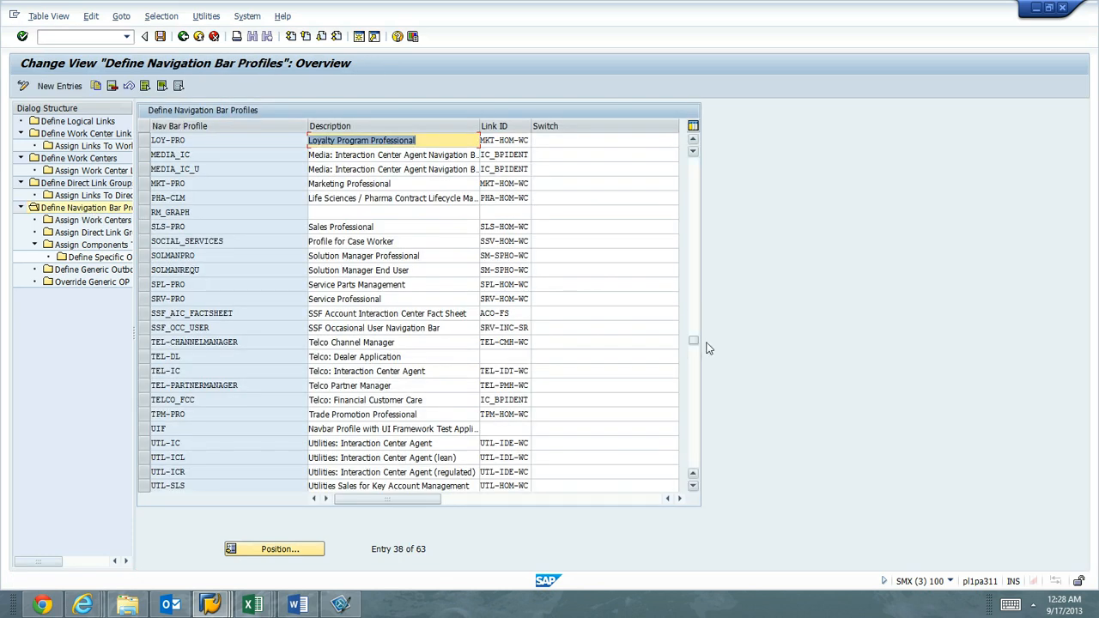
left_click(695, 466)
left_click(144, 142)
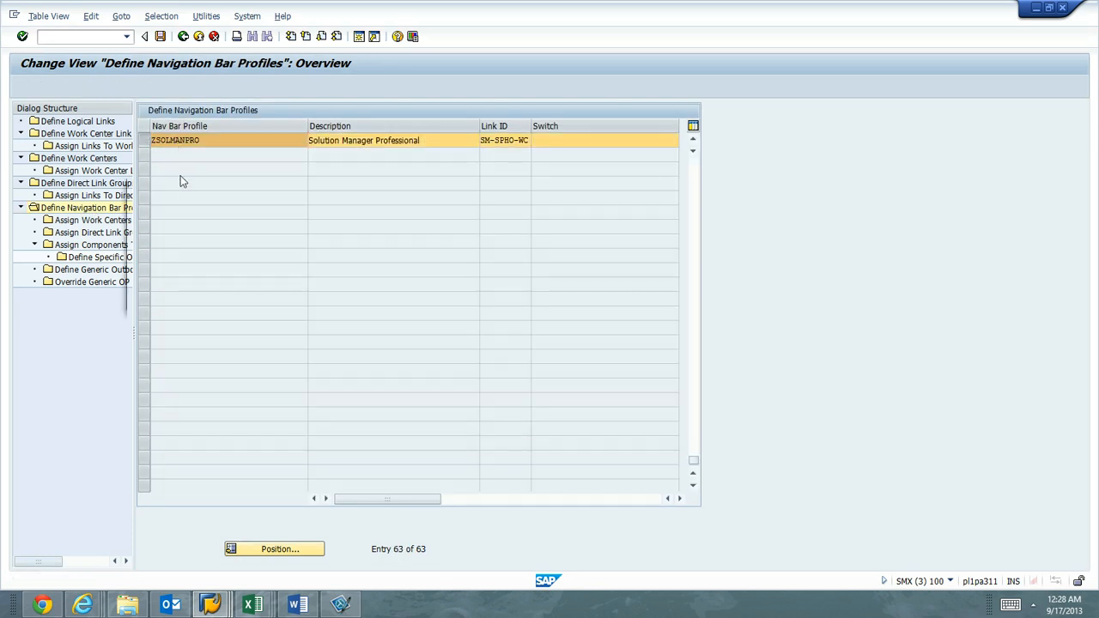
key("shift+F2")
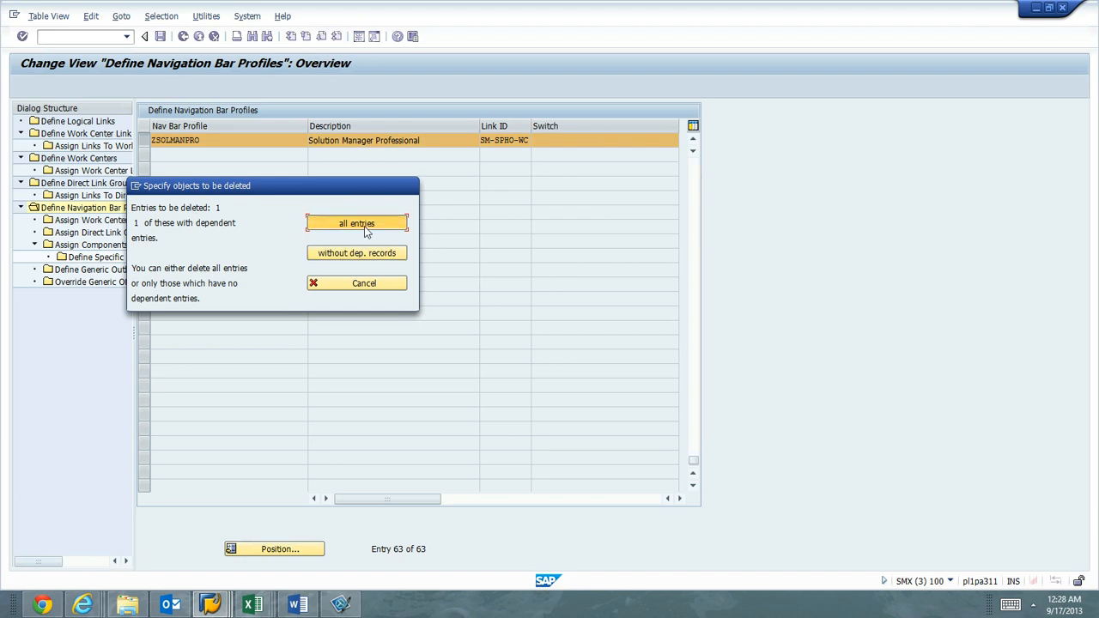
left_click(364, 225)
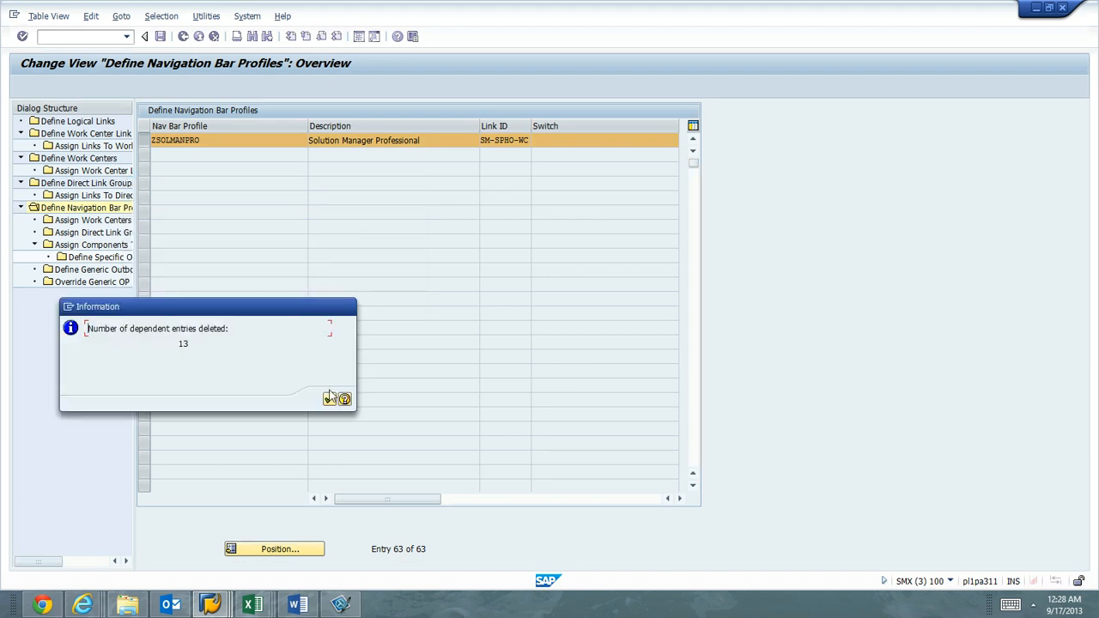
left_click(329, 400)
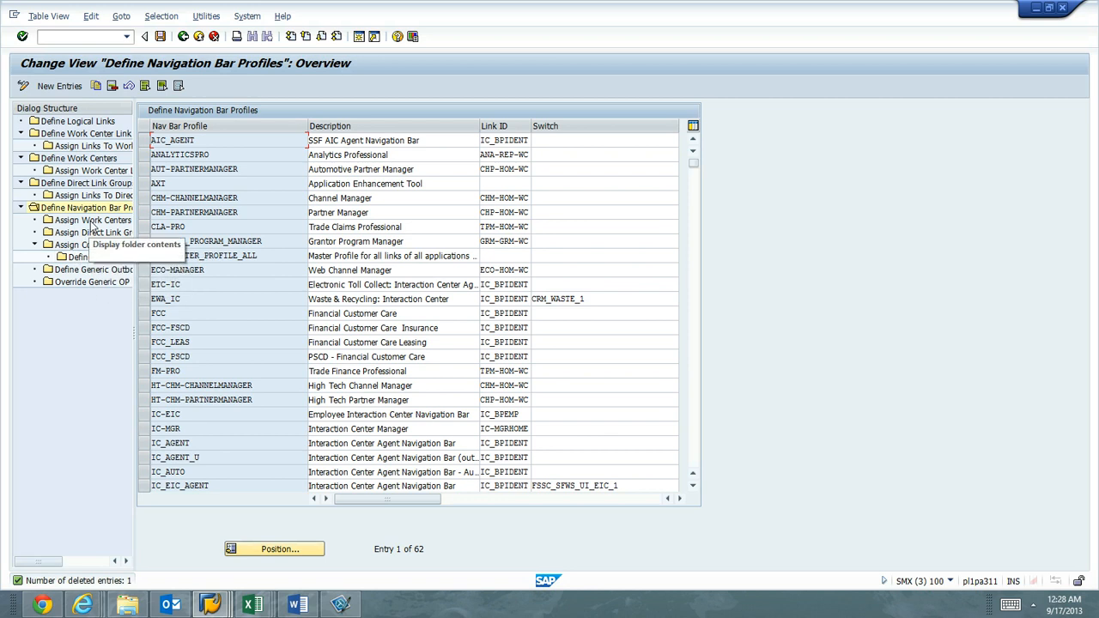
Open the generic outbound plug mappings of the standard SOLMANPRO navigation bar profile.
left_click(697, 427)
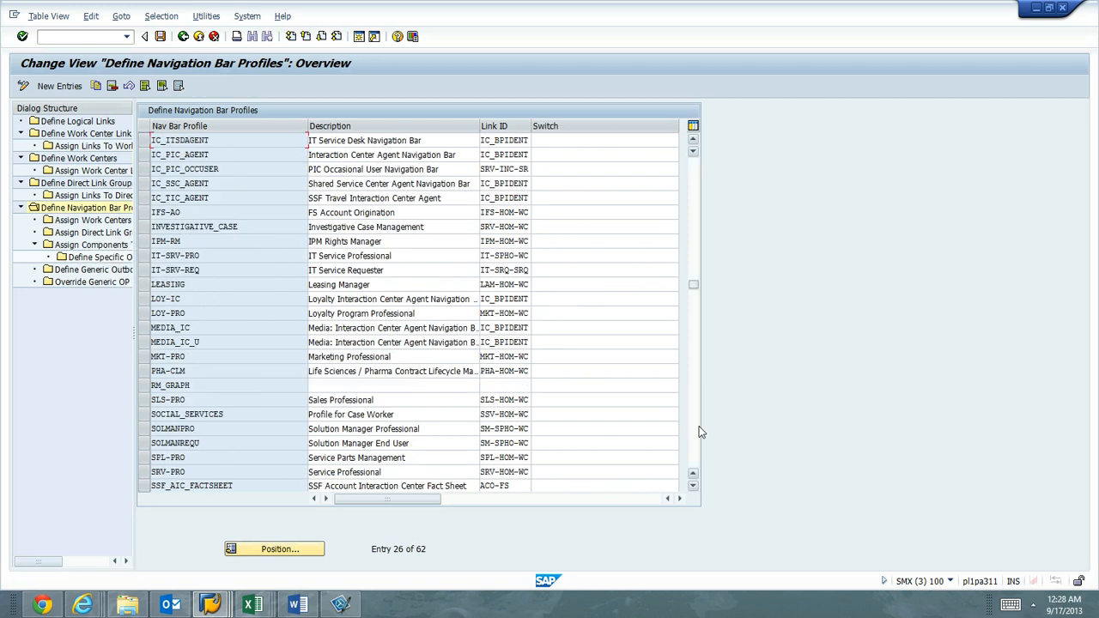
left_click(146, 431)
double_click(91, 245)
double_click(192, 269)
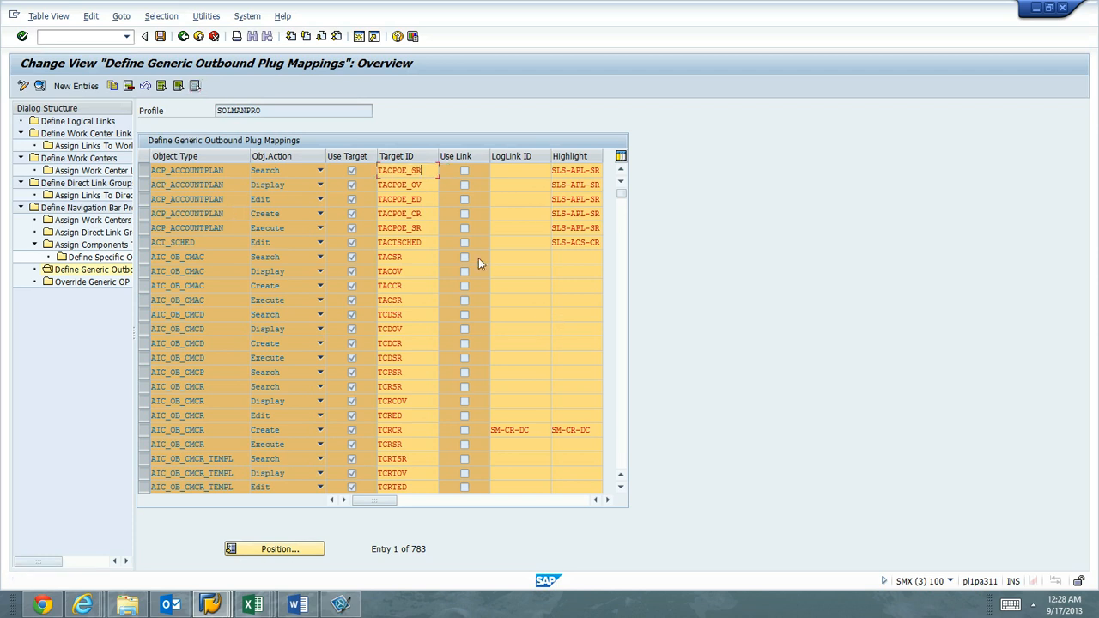
Examine the full list of SOLMANPRO generic outbound plug mappings for entries with missing target IDs or logical link IDs.
left_click(624, 447)
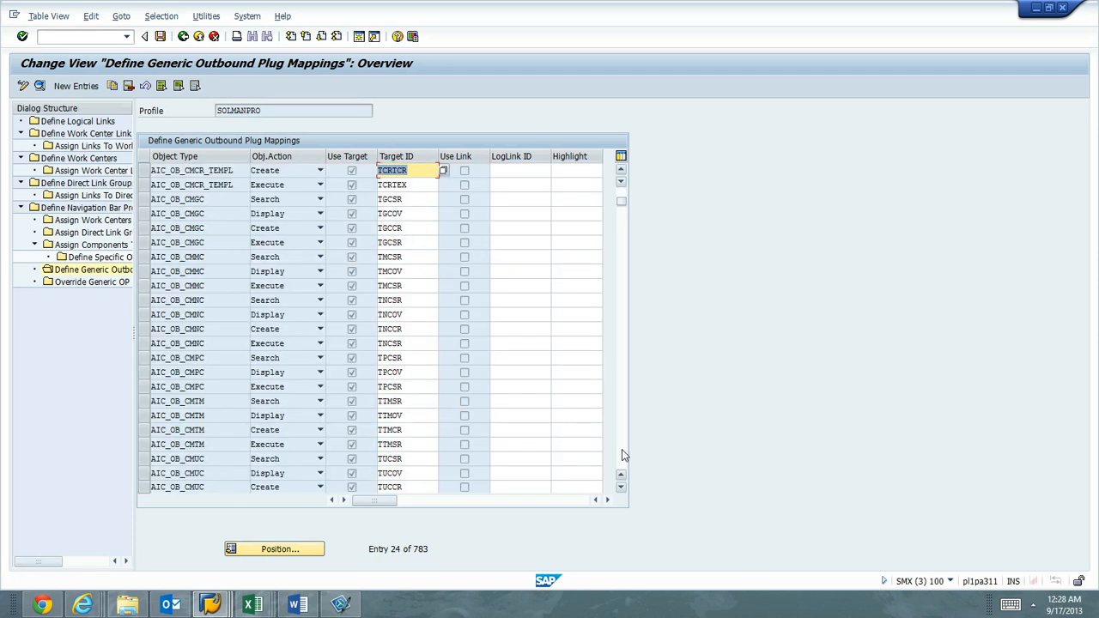
left_click(624, 450)
left_click(623, 450)
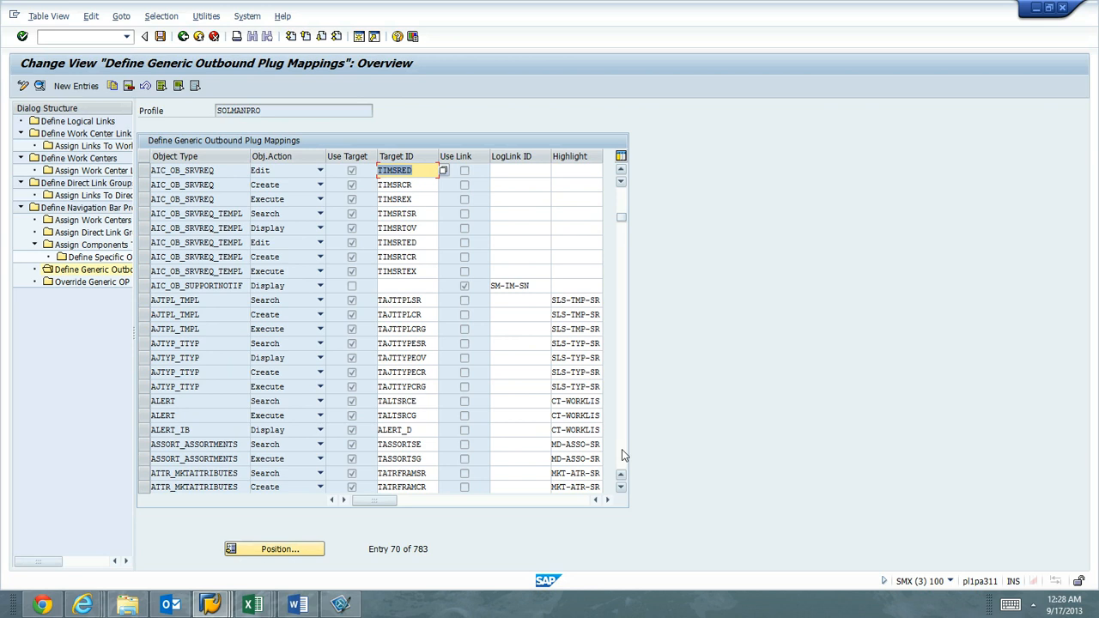
left_click(410, 290)
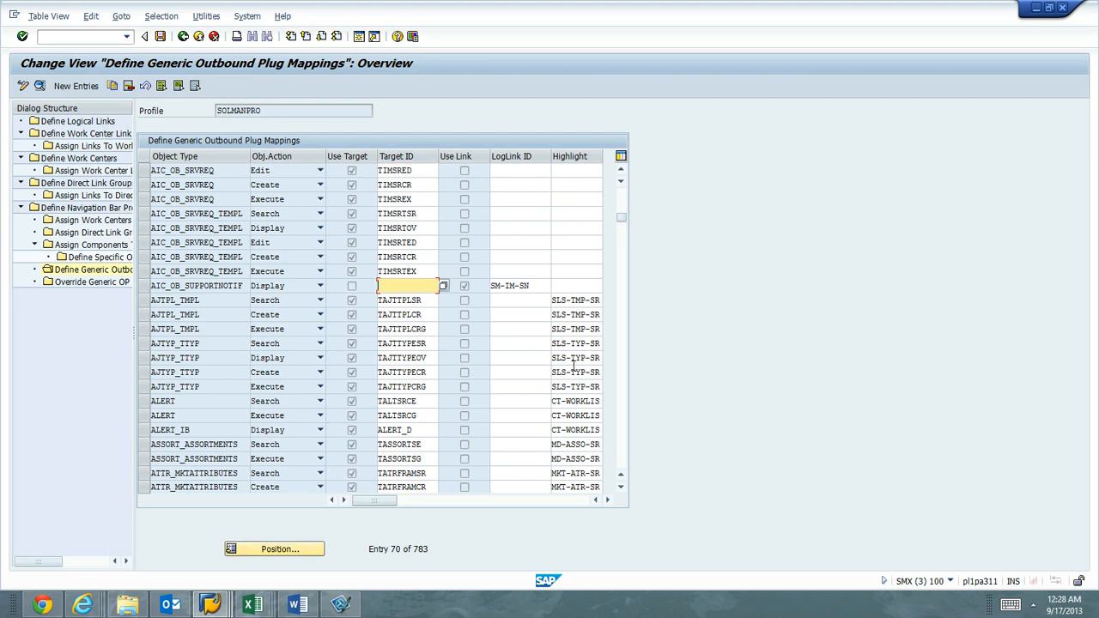
left_click(622, 458)
left_click(621, 458)
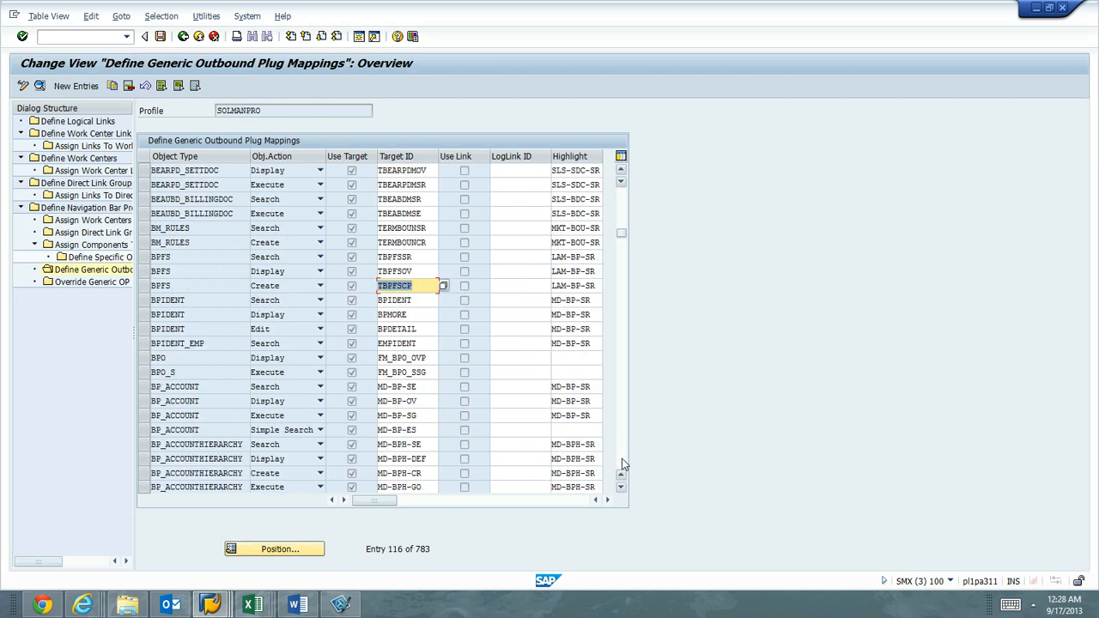
left_click(622, 458)
left_click(622, 458)
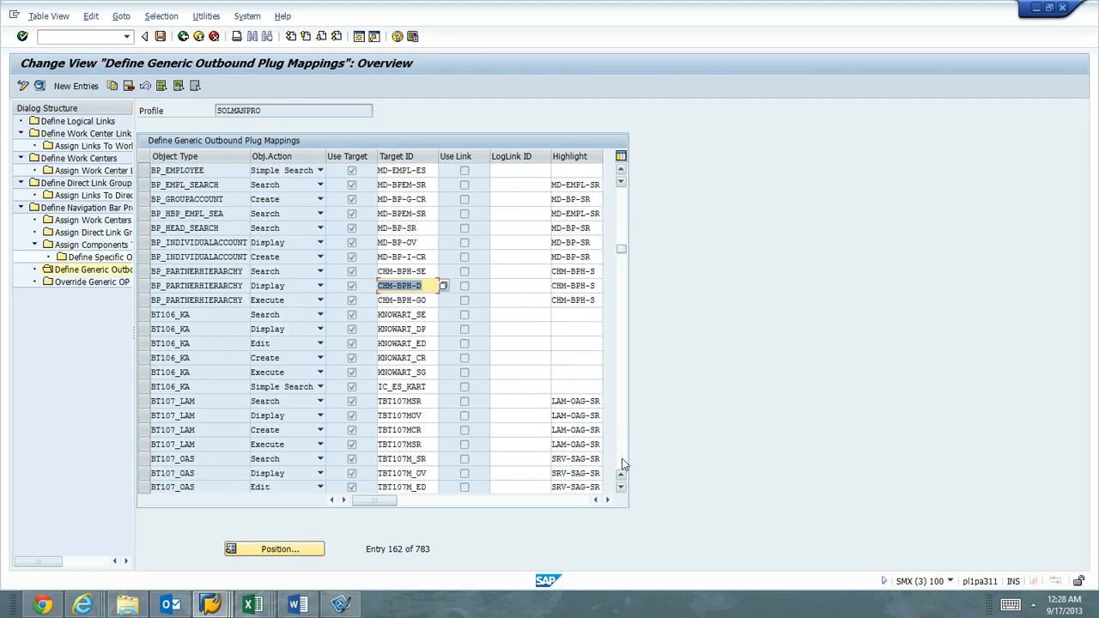
left_click(622, 458)
left_click(622, 458)
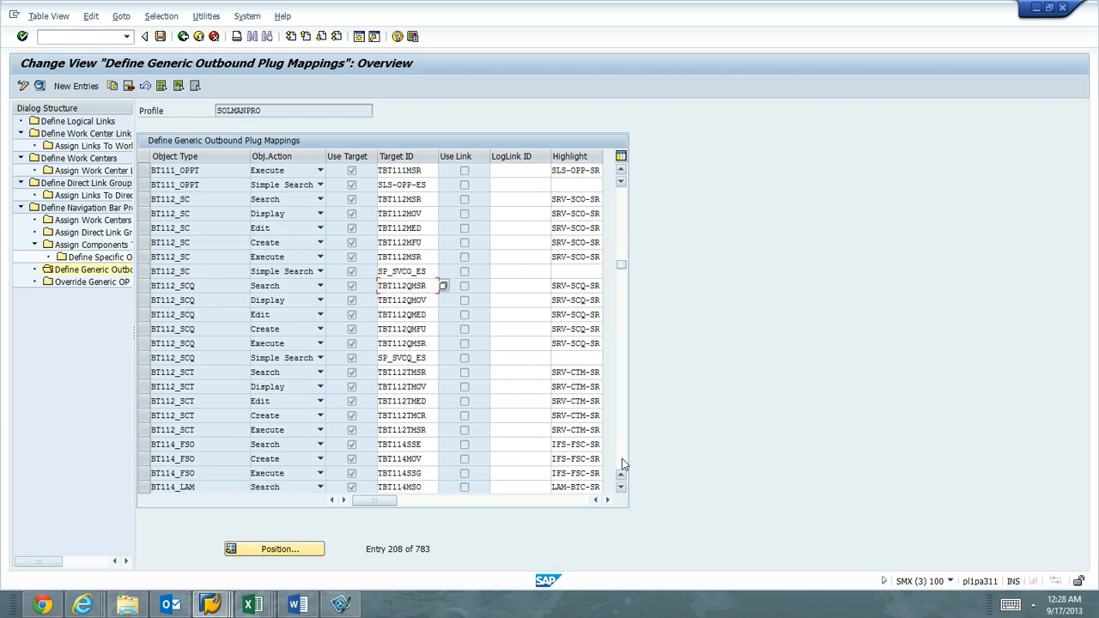
left_click(621, 458)
left_click(622, 458)
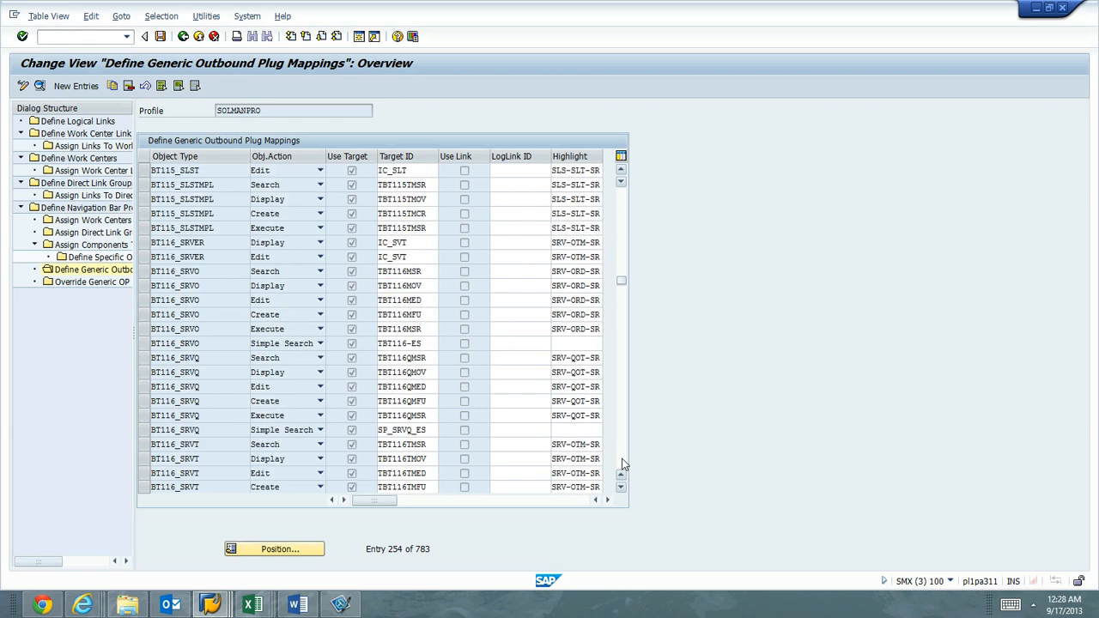
left_click(624, 464)
left_click(623, 463)
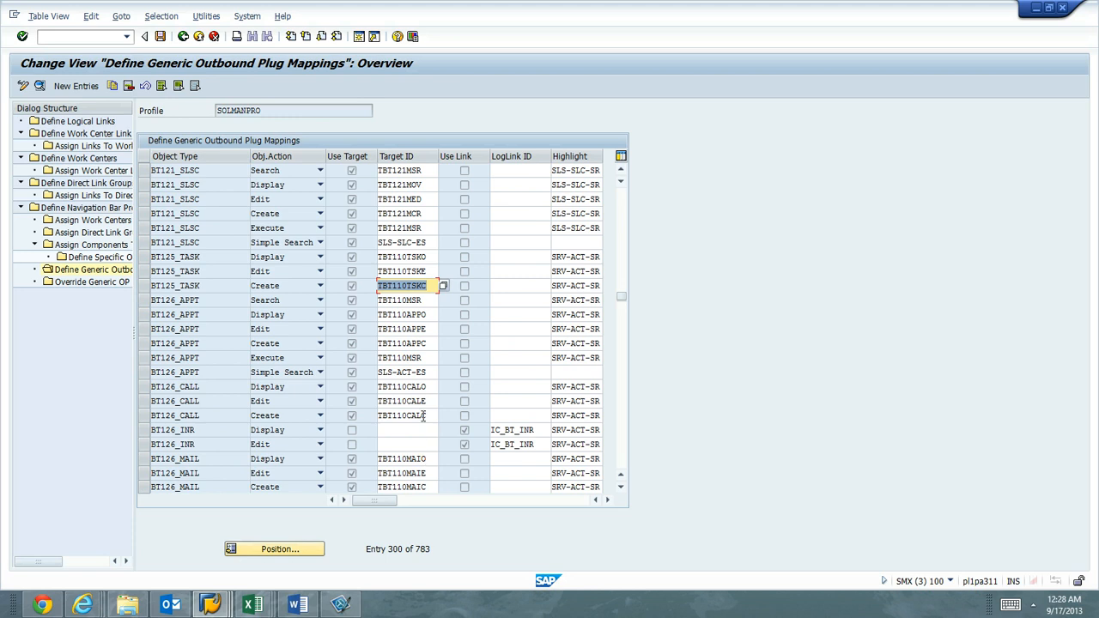
left_click(624, 463)
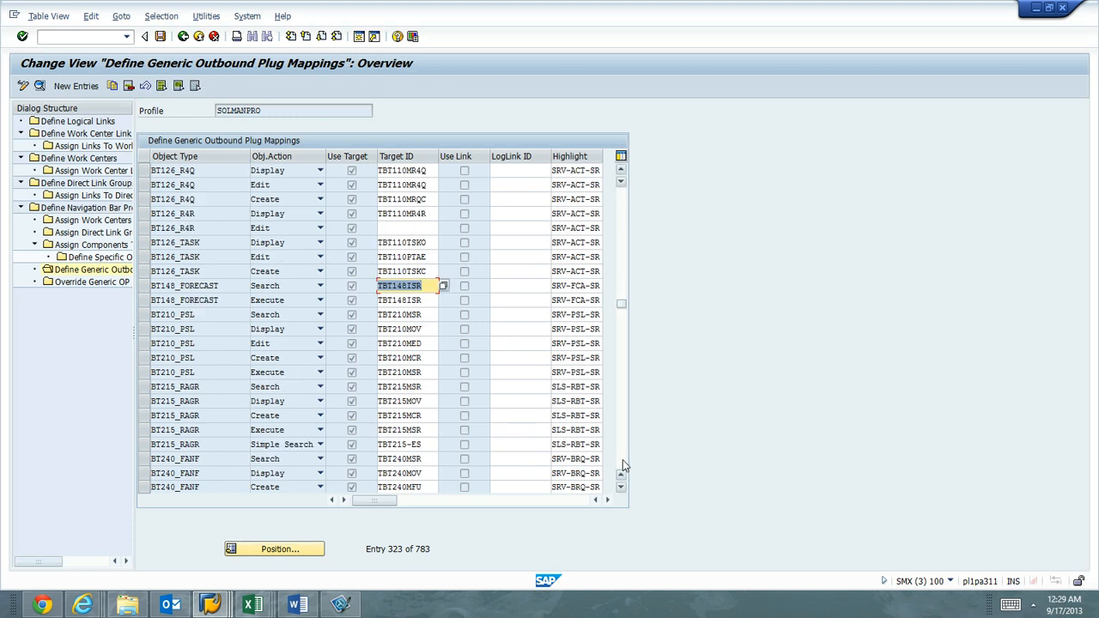
left_click(621, 459)
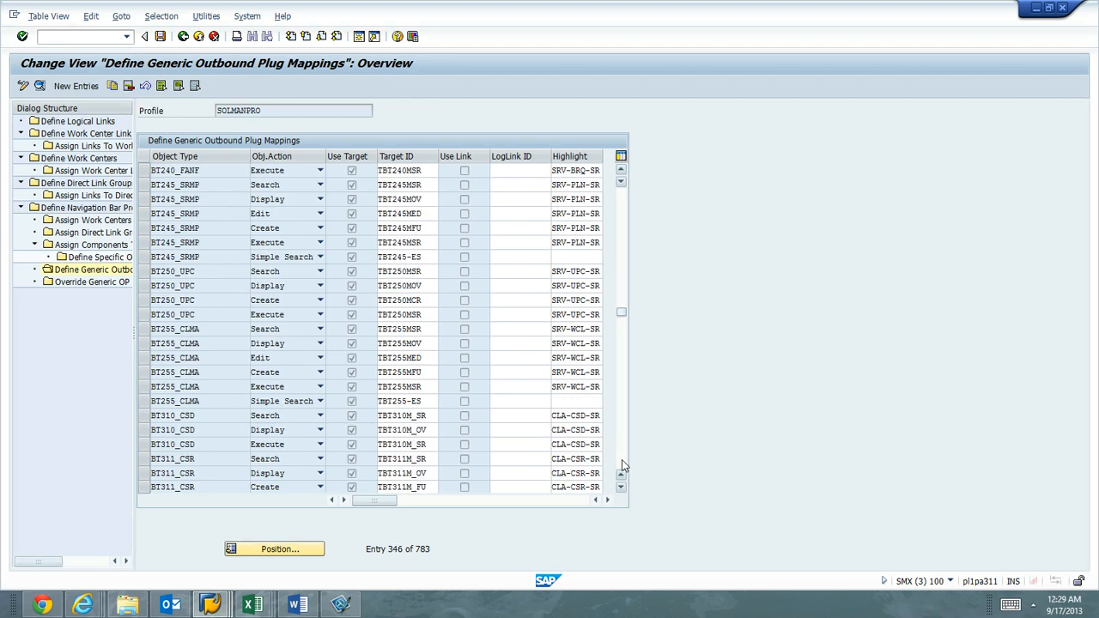
left_click(622, 459)
left_click(621, 460)
left_click(622, 459)
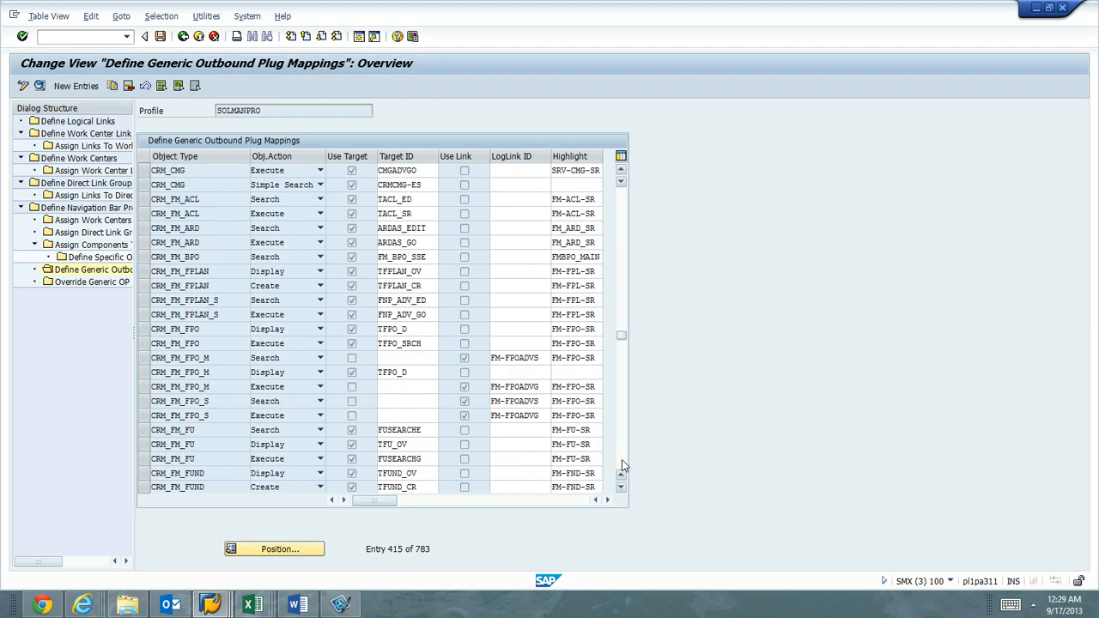
left_click(621, 460)
left_click(622, 459)
left_click(622, 459)
left_click(621, 459)
left_click(622, 459)
left_click(621, 459)
left_click(622, 459)
left_click(622, 459)
left_click(621, 459)
left_click(621, 460)
left_click(621, 459)
left_click(622, 459)
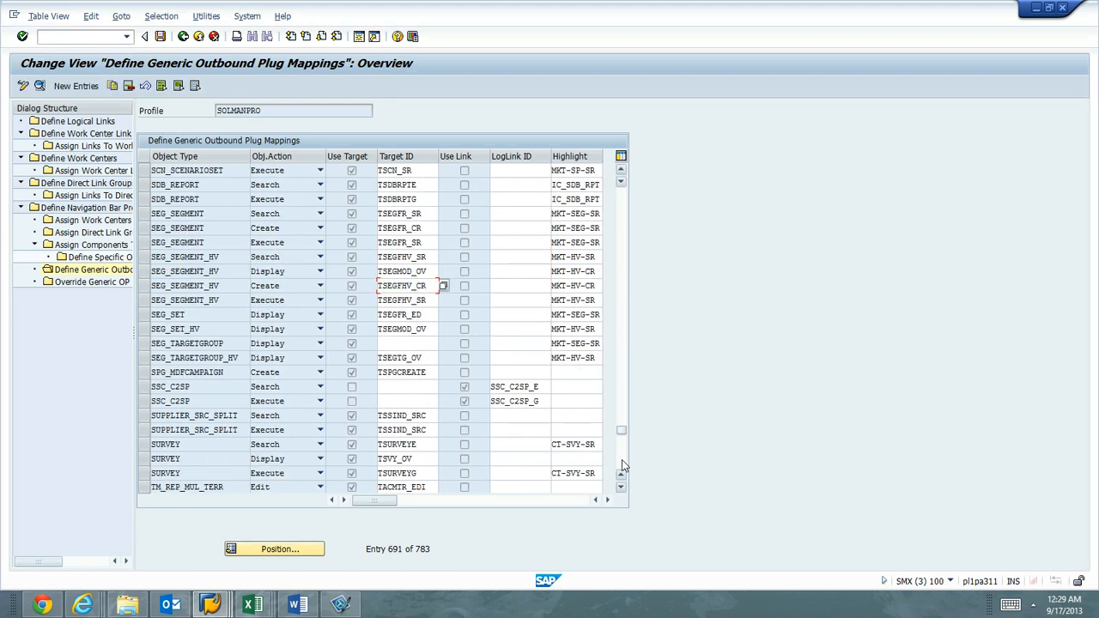
left_click(621, 459)
left_click(622, 460)
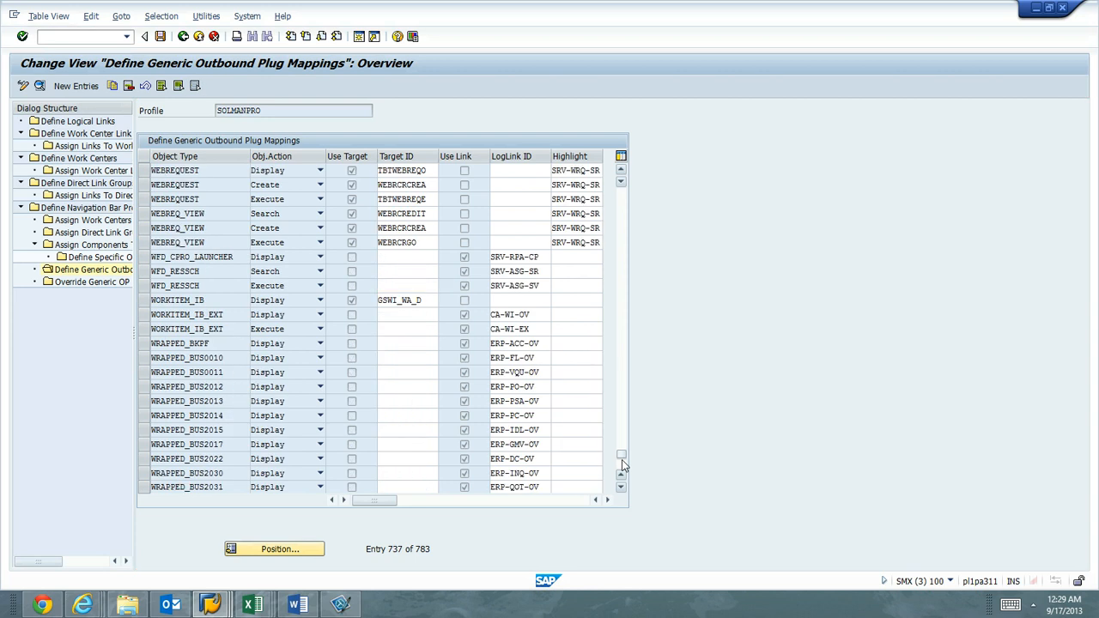
left_click(621, 459)
left_click(623, 463)
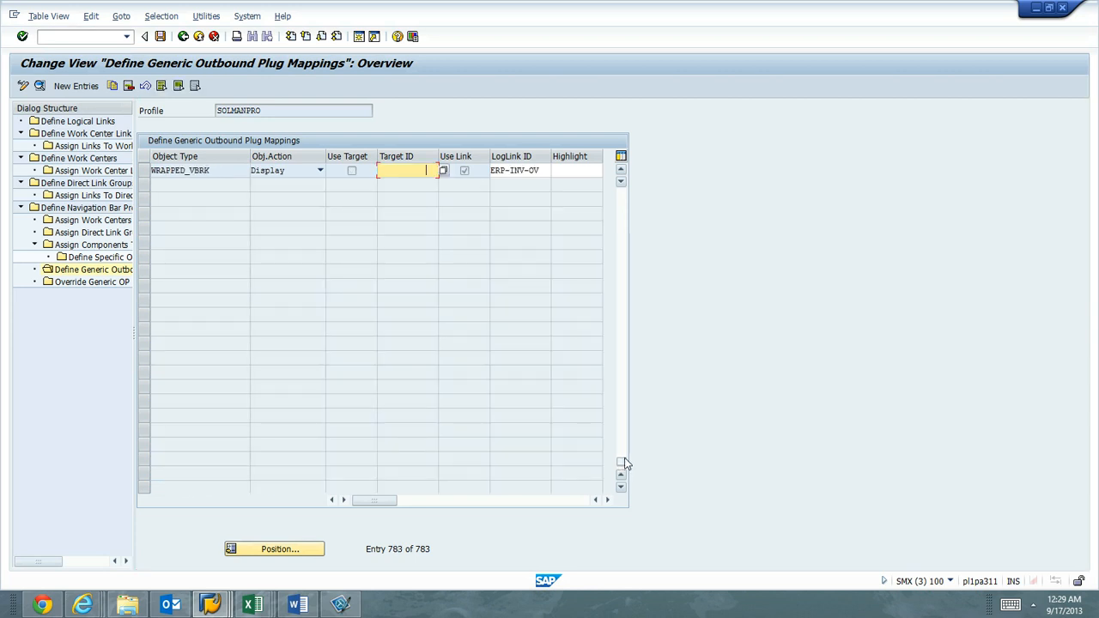
left_click(623, 196)
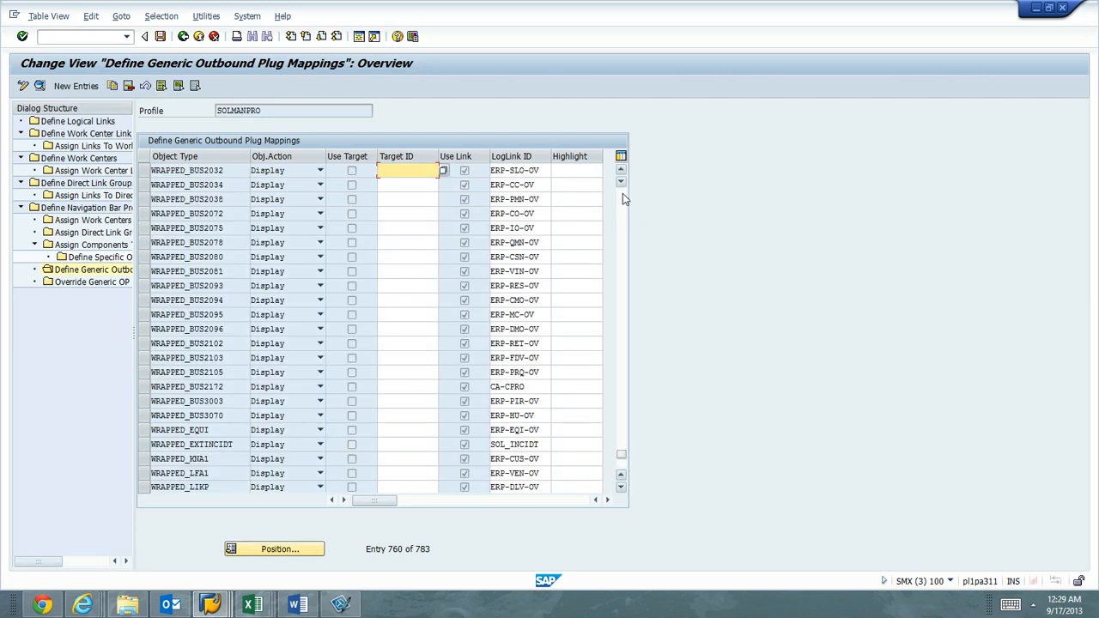
left_click(623, 196)
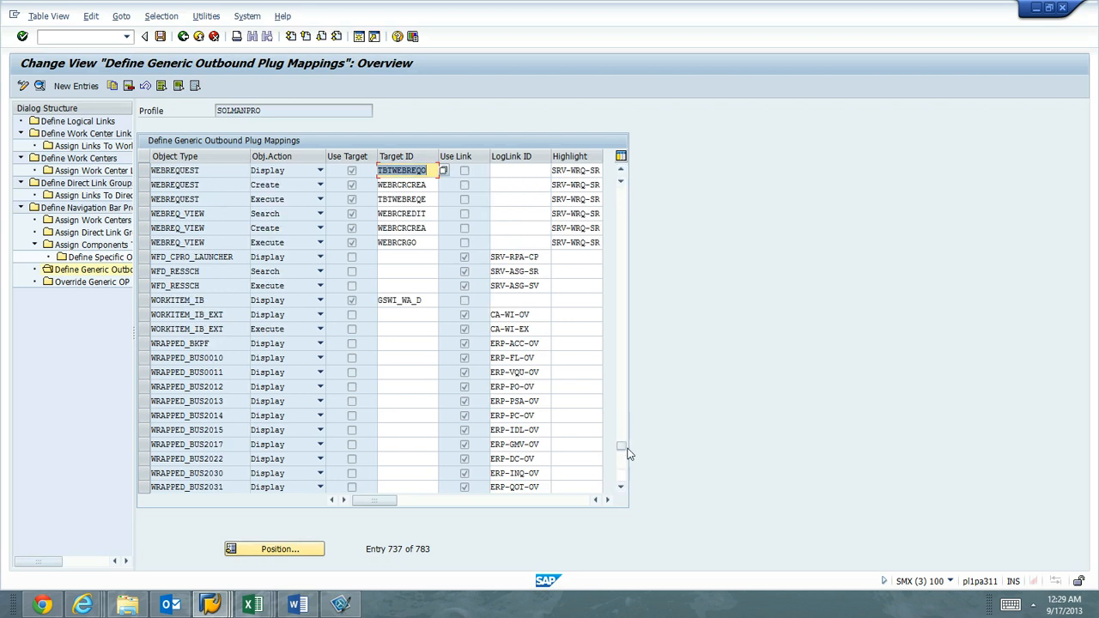
left_click_drag(621, 445, 624, 174)
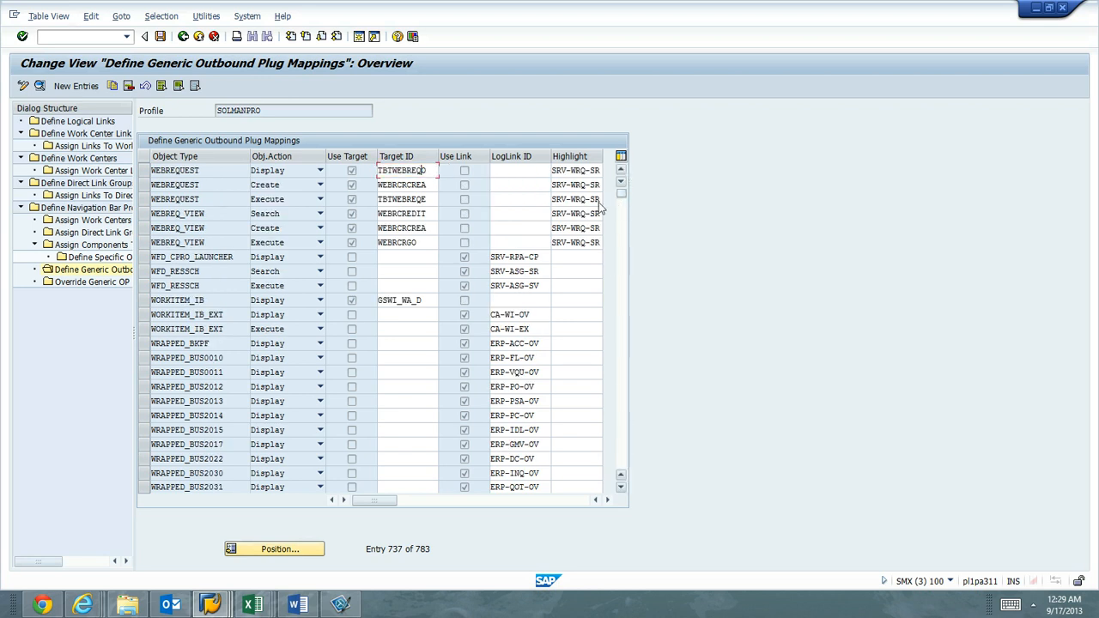
Start the SPRO transaction in a new session and return to the session with the outbound plug mappings.
left_click(85, 34)
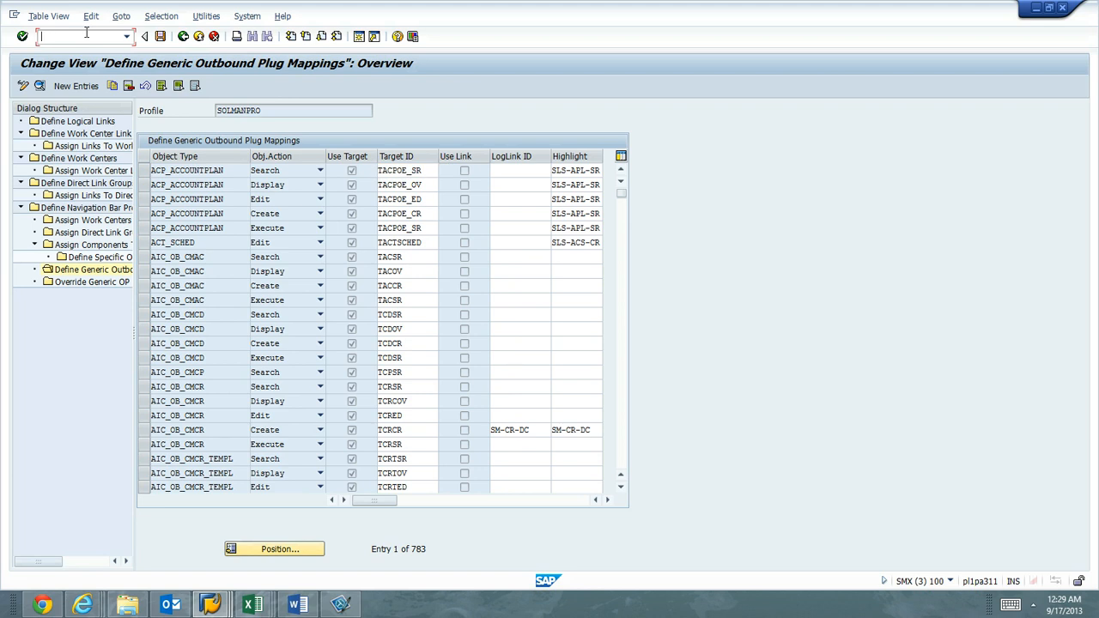
type("/ospro")
key("Return")
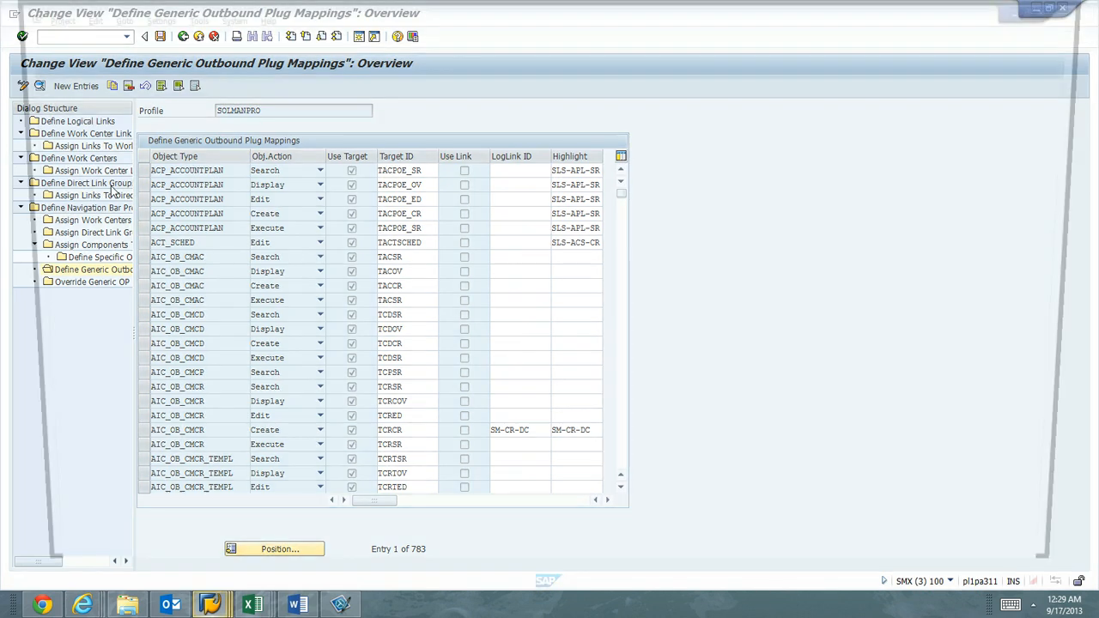
key("alt+Tab")
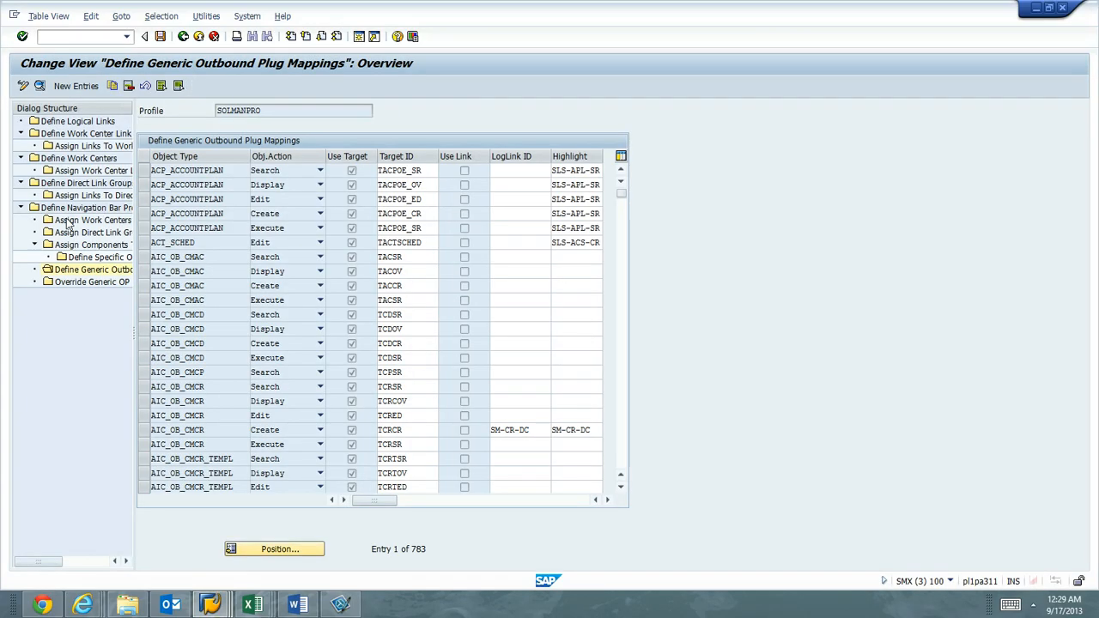
Try to copy the SOLMANPRO navigation bar profile under the name ZSOLMANPRO.
double_click(99, 209)
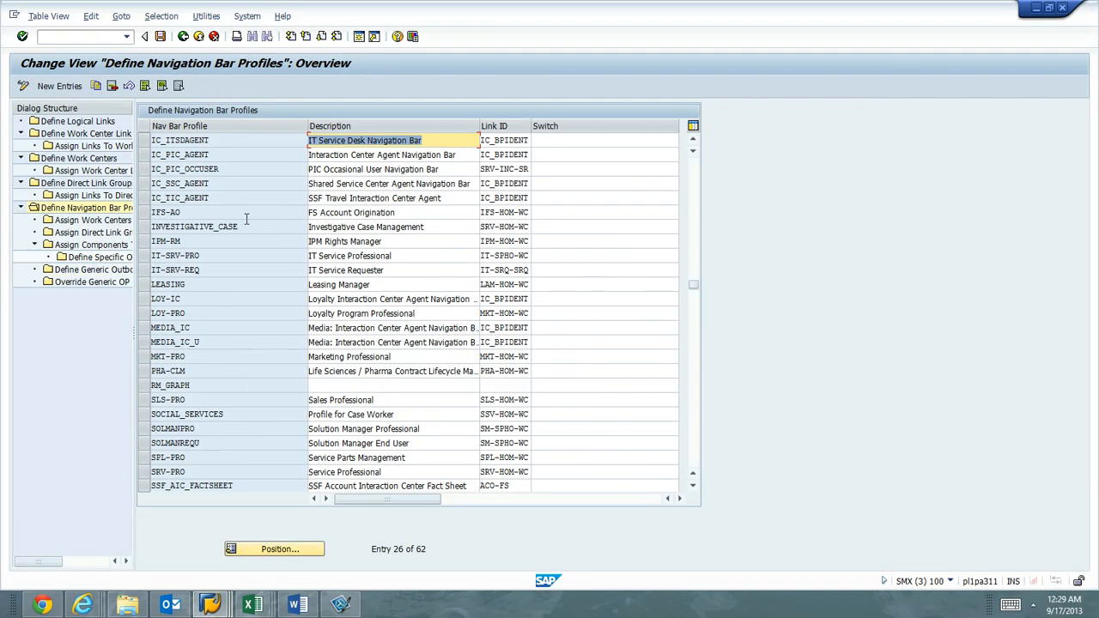
left_click(145, 431)
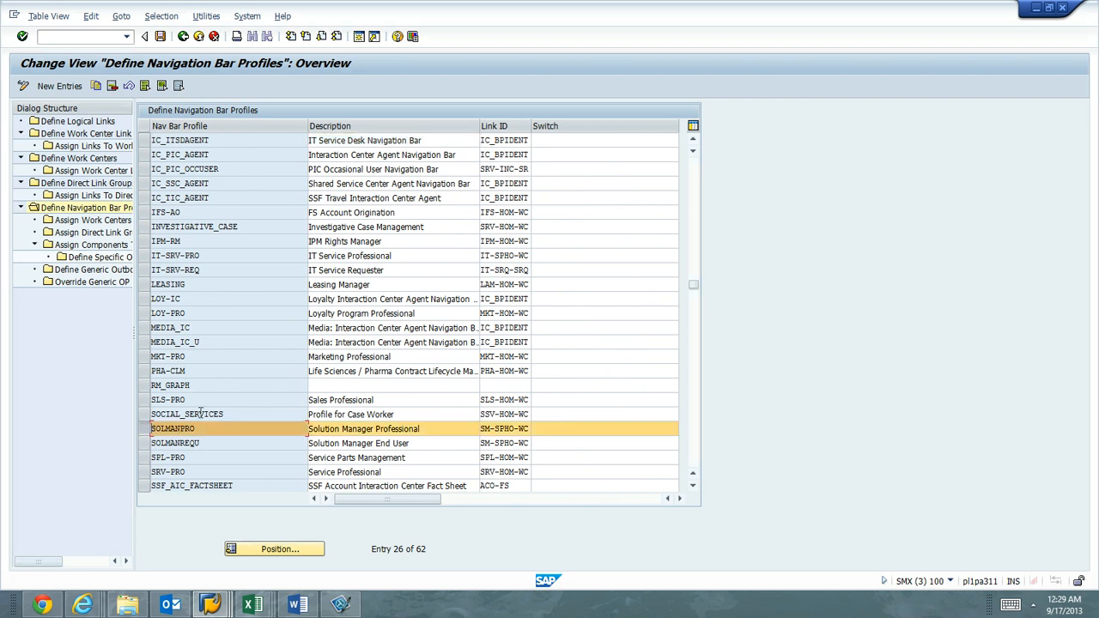
left_click(94, 87)
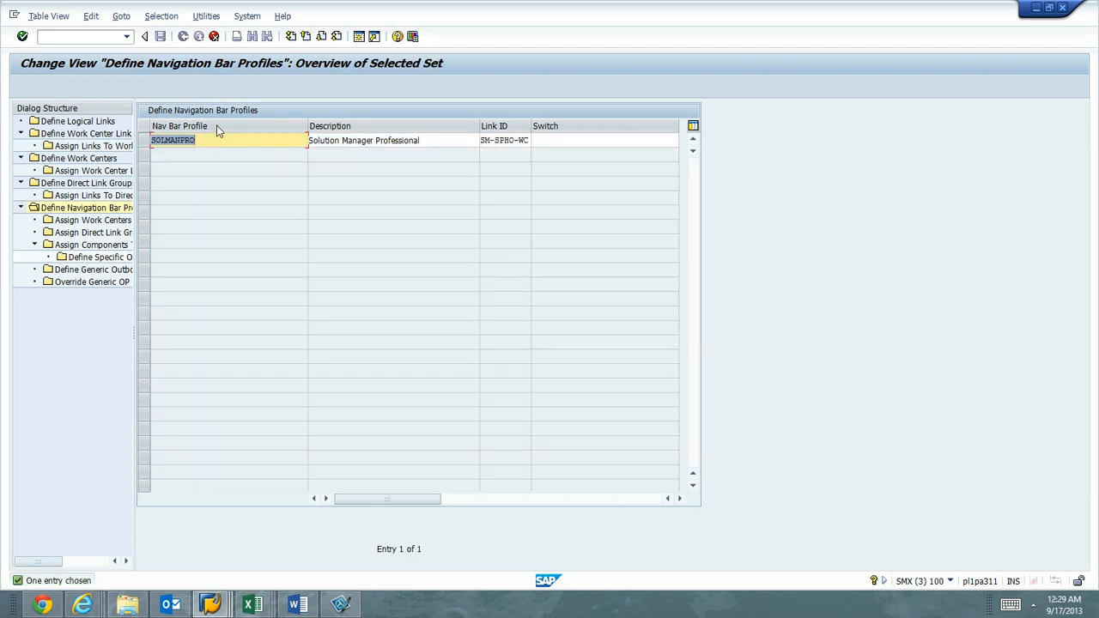
type("Z")
key("Return")
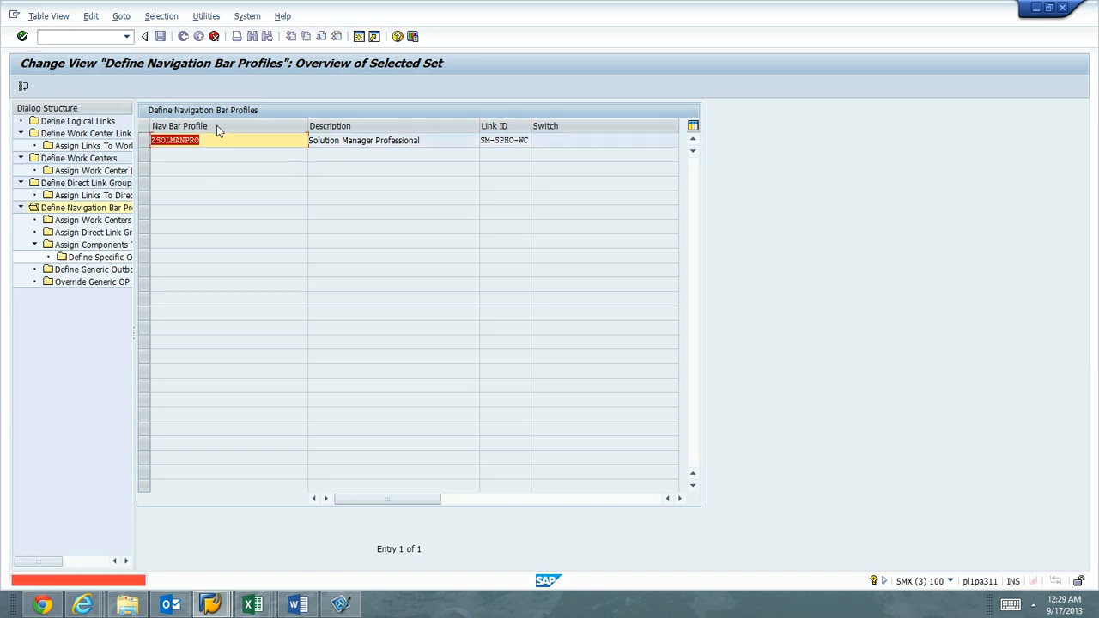
Copy the SOLMANPRO navigation bar profile under the new name ZSOLMANPRO2.
left_click(209, 143)
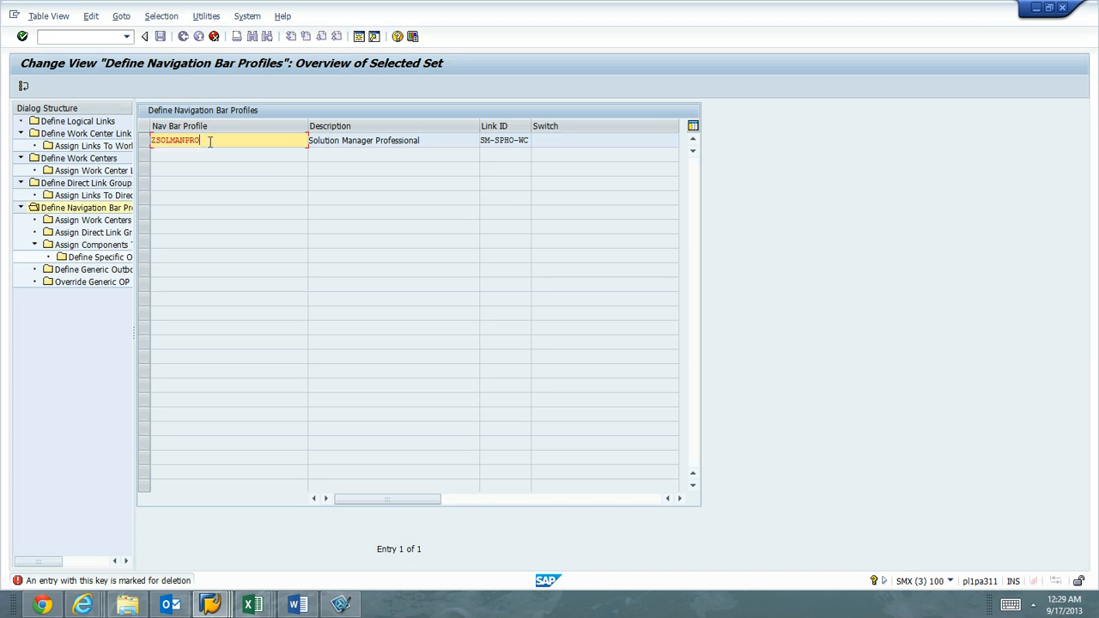
key("Return")
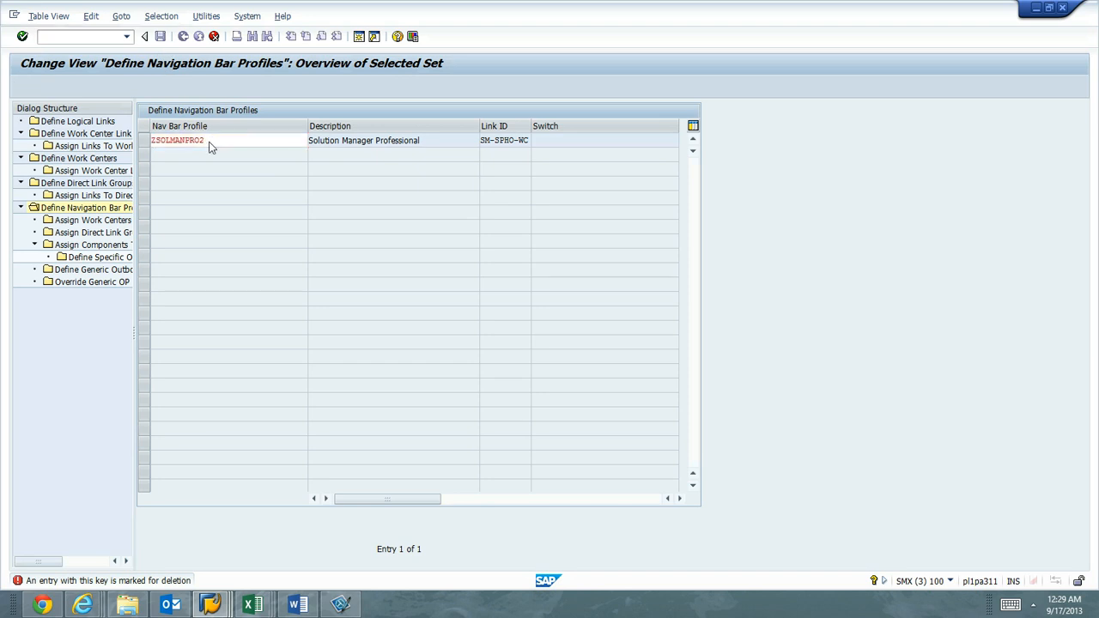
left_click(356, 225)
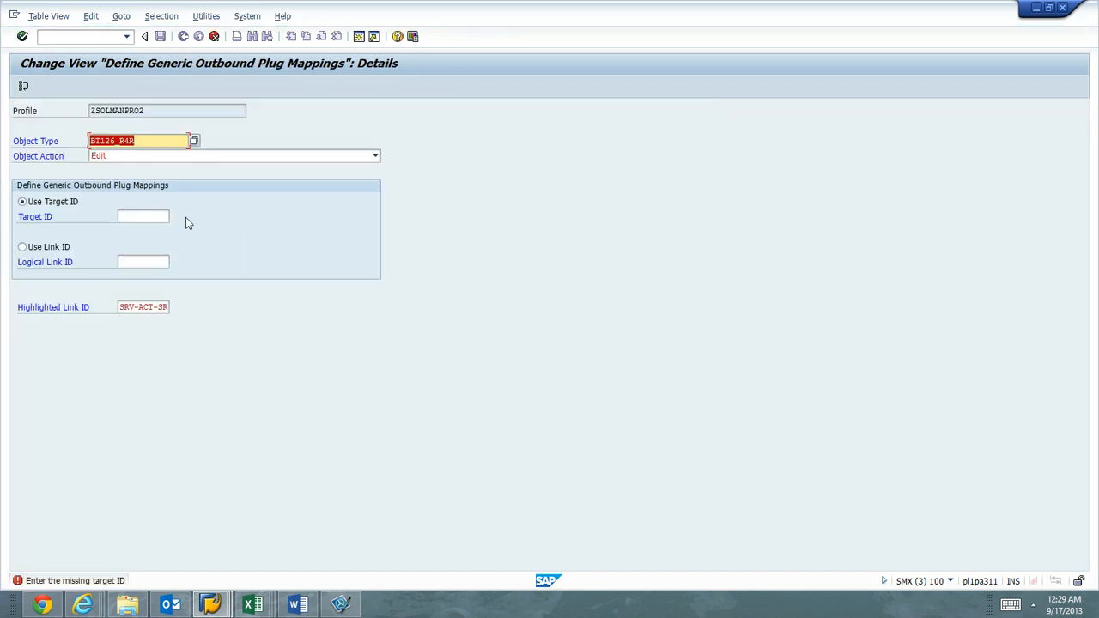
Switch to the second session, open the SAP Reference IMG and expand Customer Relationship Management.
left_click(144, 217)
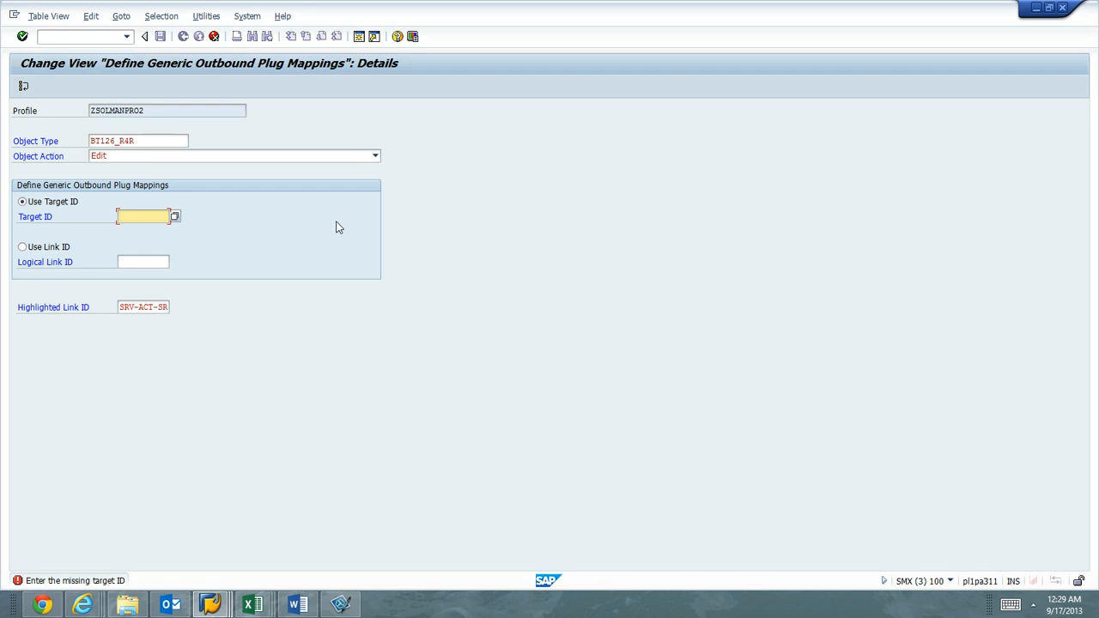
left_click(171, 144)
key("F10")
key("Down")
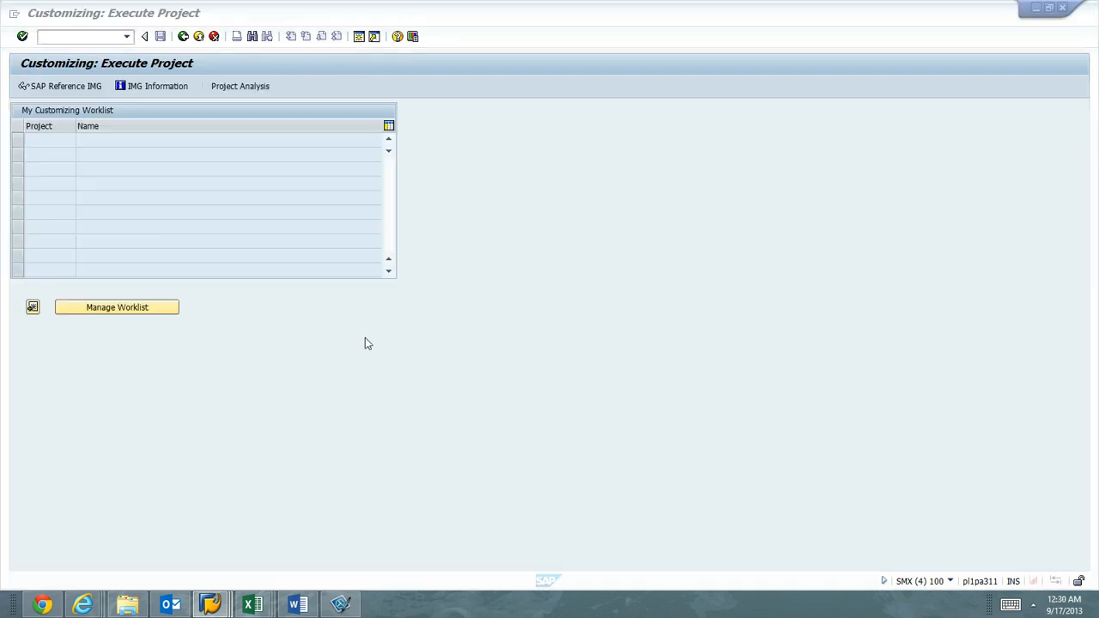
left_click(75, 86)
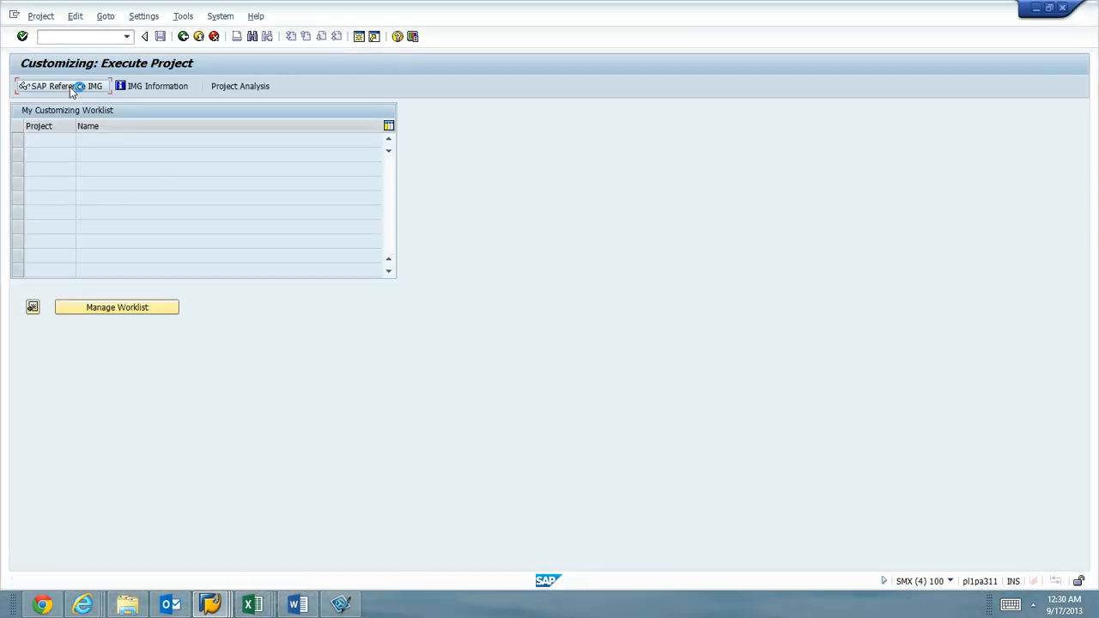
left_click(32, 160)
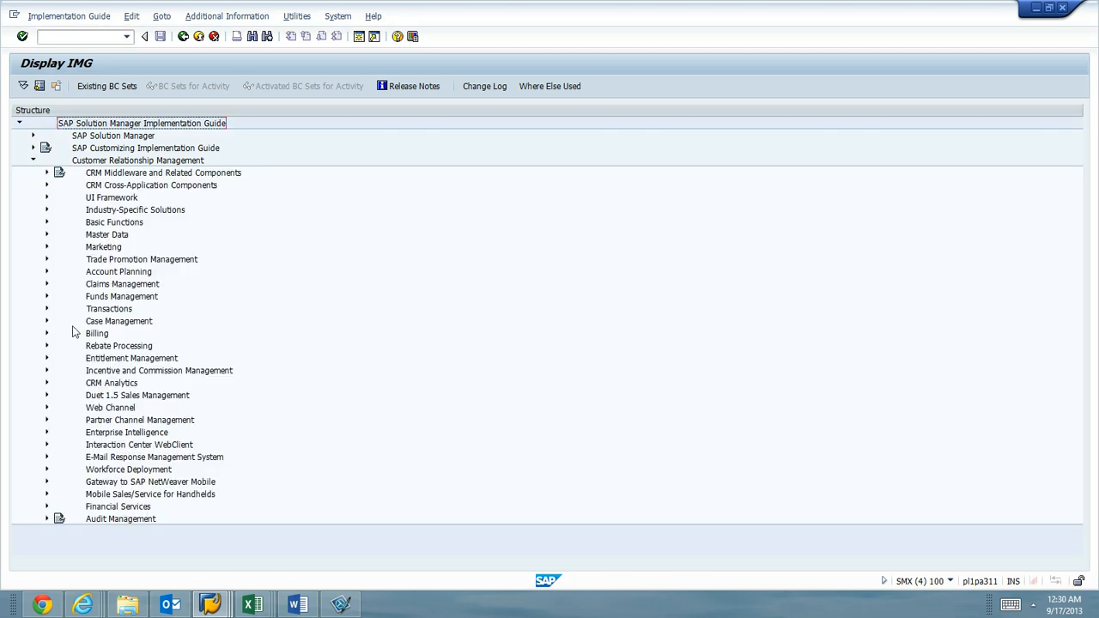
key("alt+Tab")
Open Define Navigation Bar Profile under UI Framework, Technical Role Definition, and accept displaying the locked data.
left_click(47, 197)
left_click(60, 222)
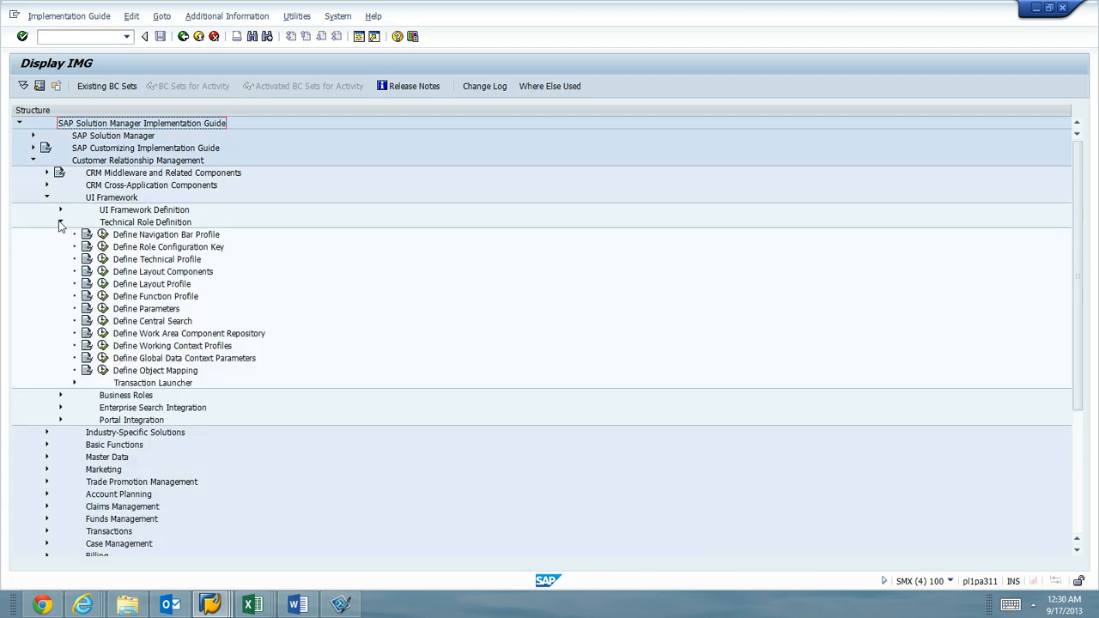
left_click(102, 234)
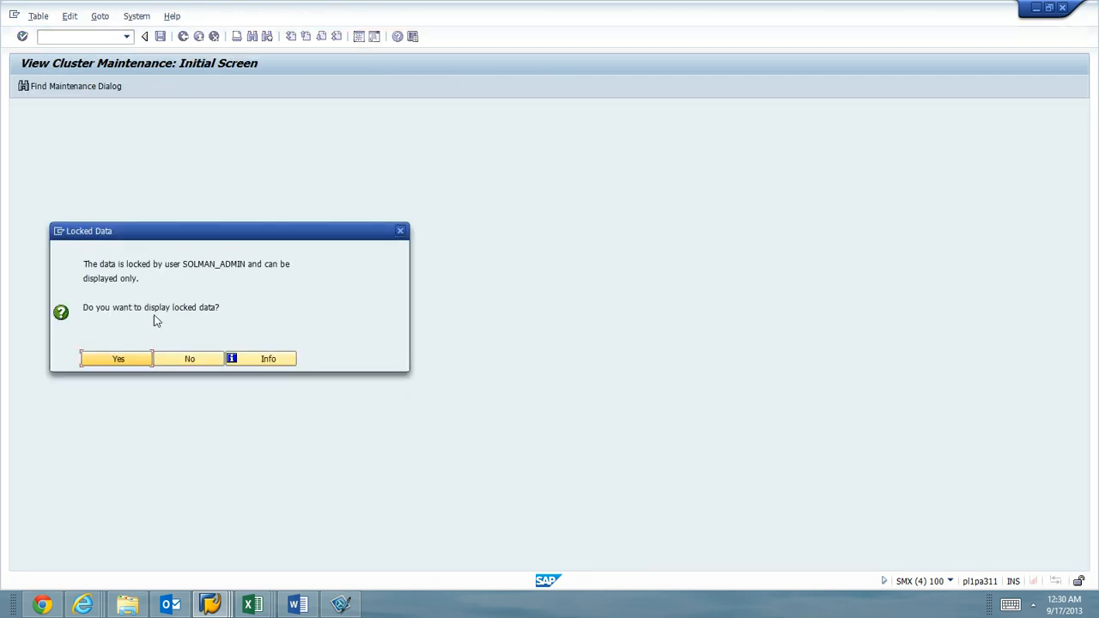
left_click(139, 359)
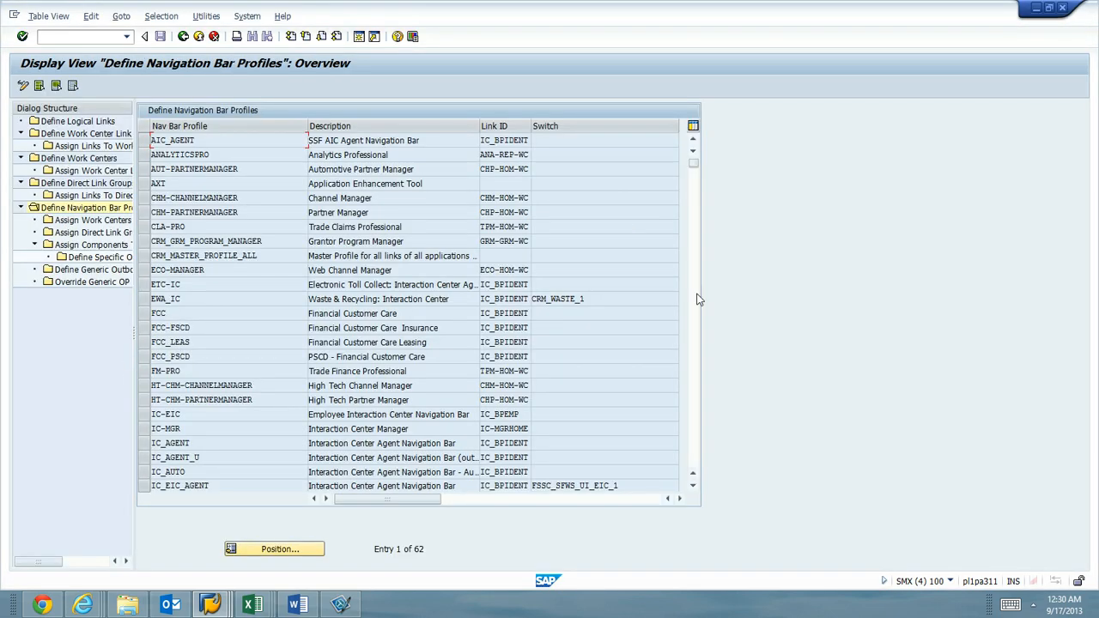
Select the SOLMANPRO navigation bar profile in display mode and open its generic outbound plug mappings.
left_click(695, 397)
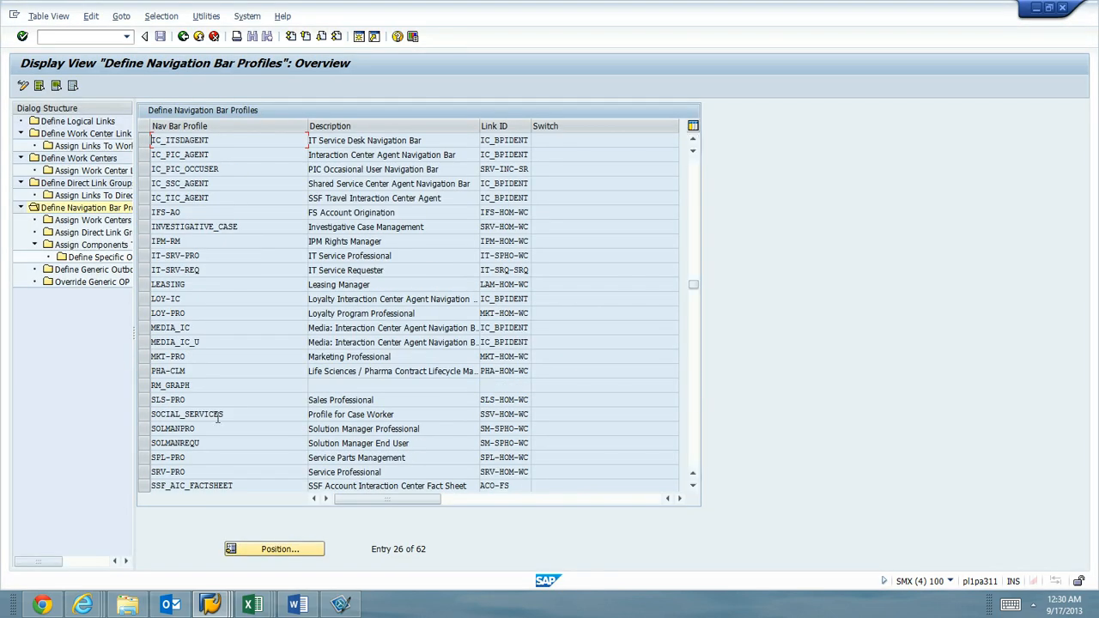
left_click(143, 429)
double_click(100, 272)
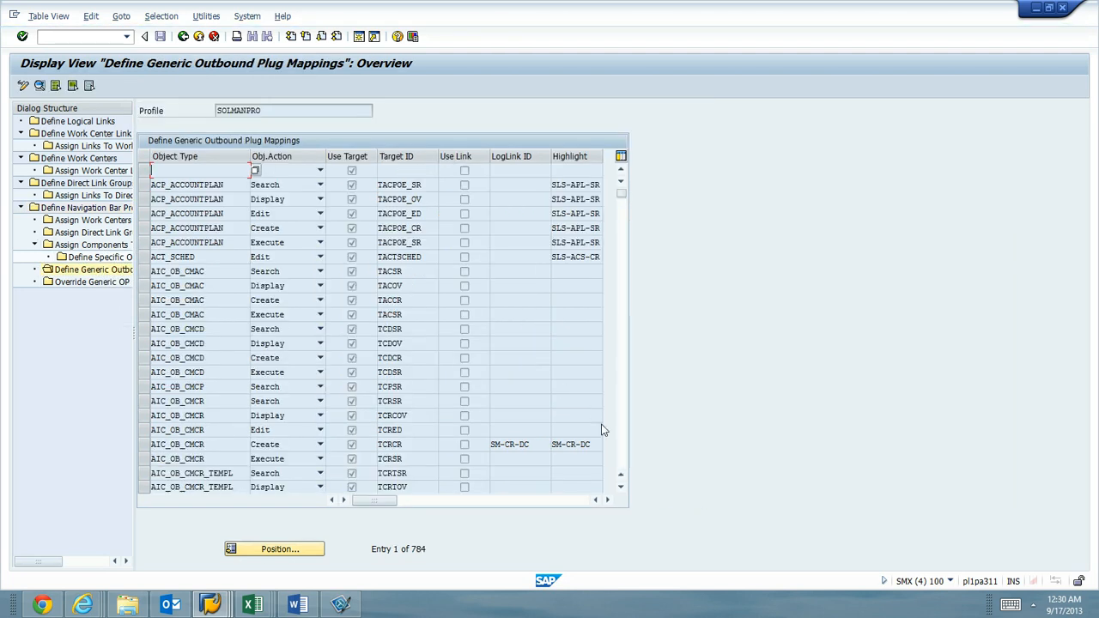
Look through the SOLMANPRO generic outbound plug mappings for the BT126_R4R entries.
left_click(620, 440)
left_click(621, 446)
left_click(622, 446)
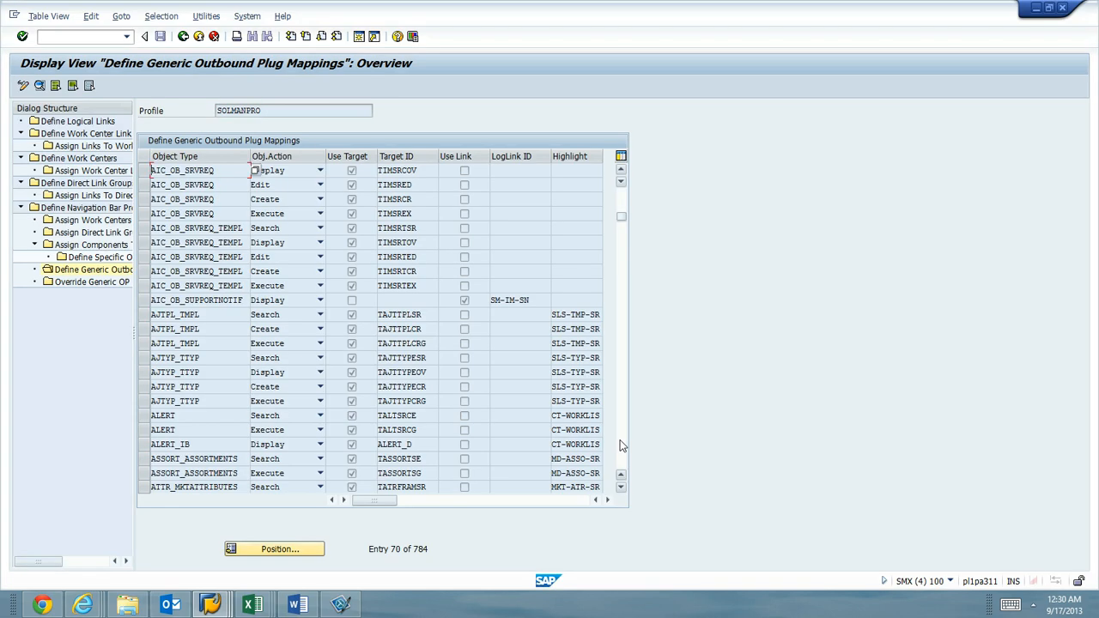
left_click(622, 446)
left_click(622, 445)
left_click(622, 445)
left_click(621, 445)
left_click(621, 446)
left_click(622, 445)
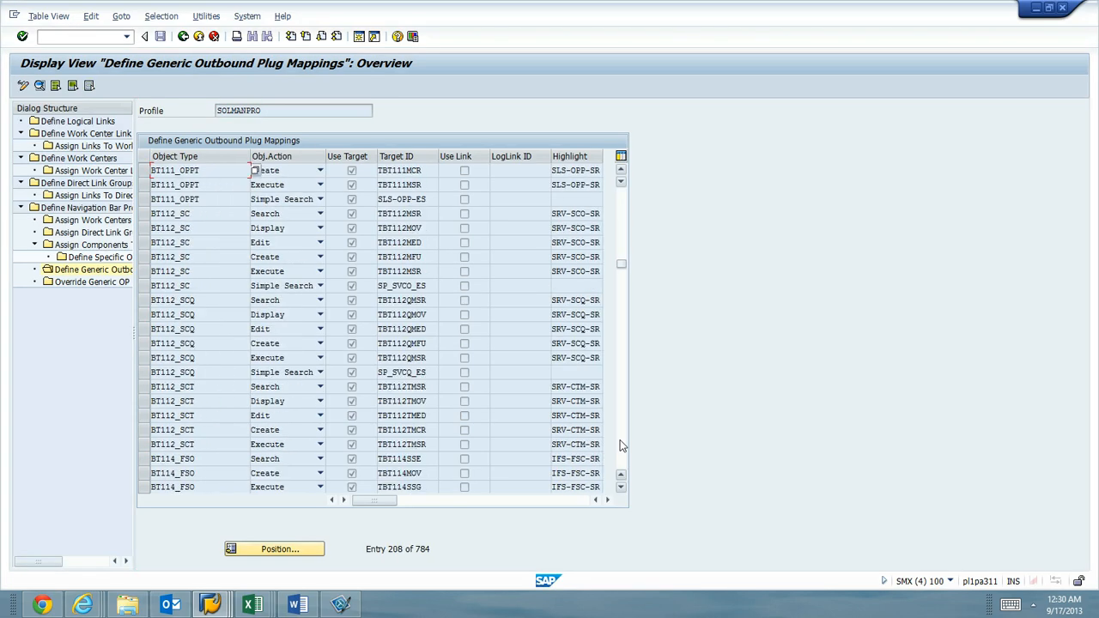
left_click(622, 446)
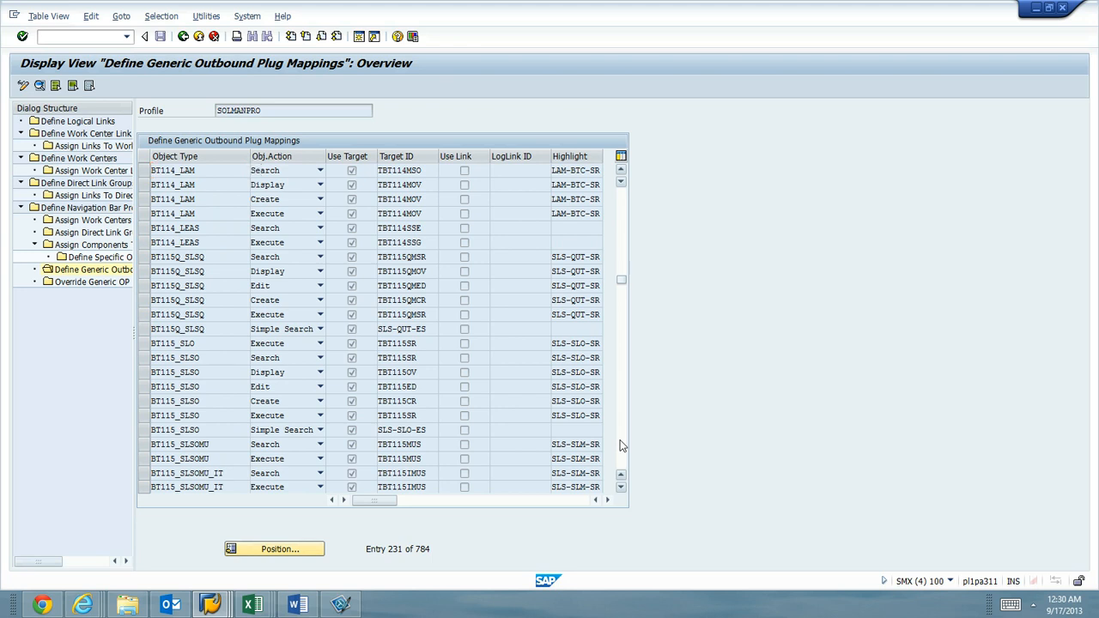
left_click(621, 445)
left_click(622, 446)
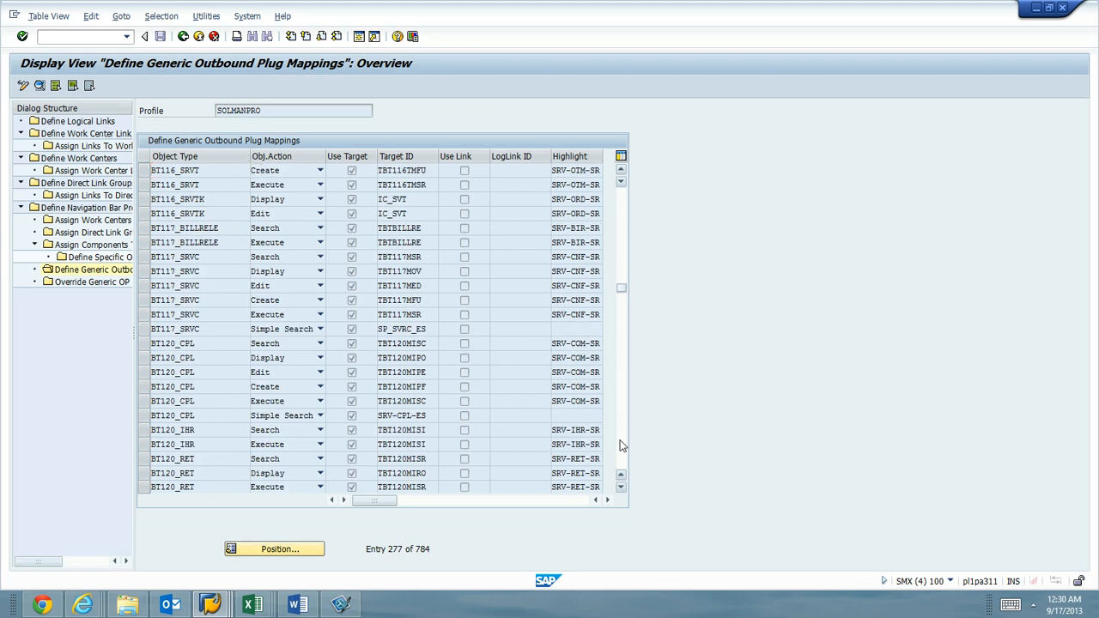
left_click(622, 446)
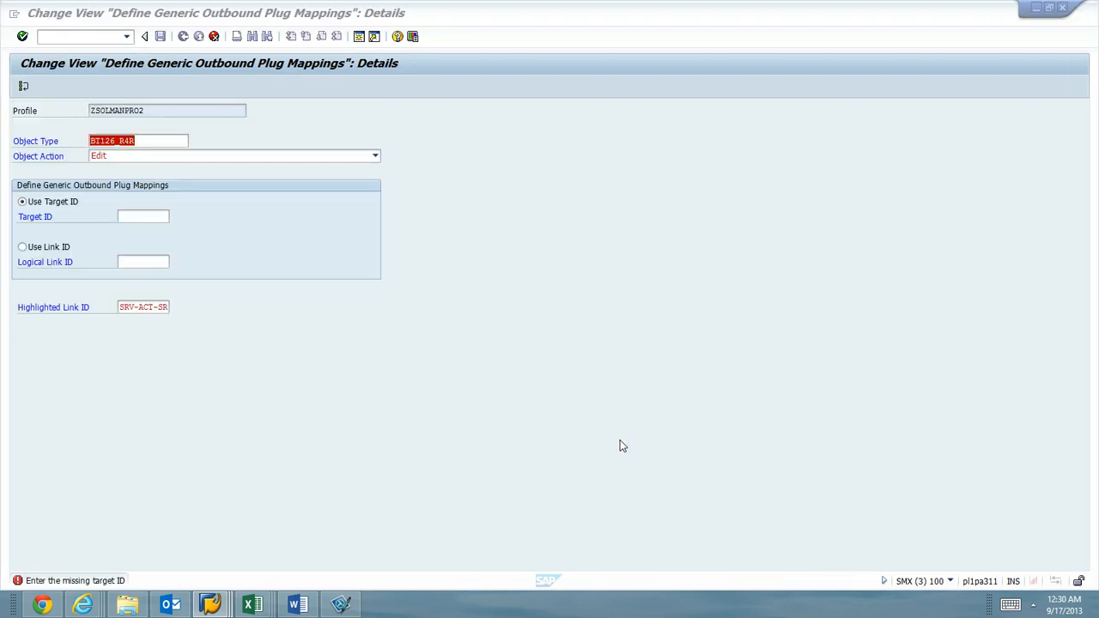
key("alt+Tab")
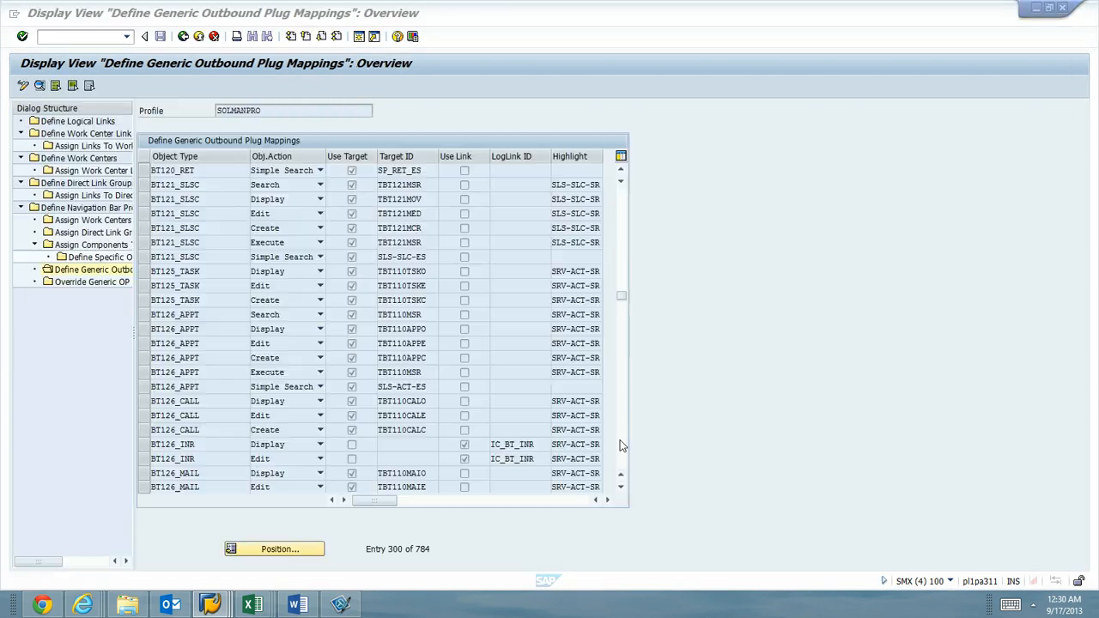
left_click(621, 443)
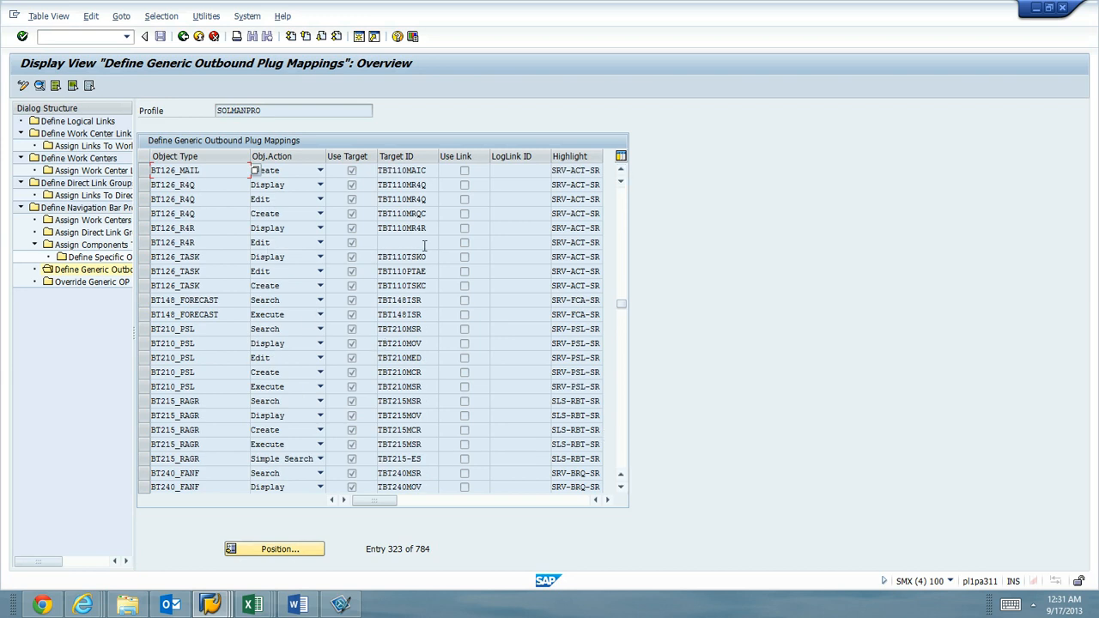
Copy target ID TBT110MR4R from the BT126_R4R Display entry into the ZSOLMANPRO2 mapping for BT126_R4R Edit.
left_click_drag(429, 228, 332, 228)
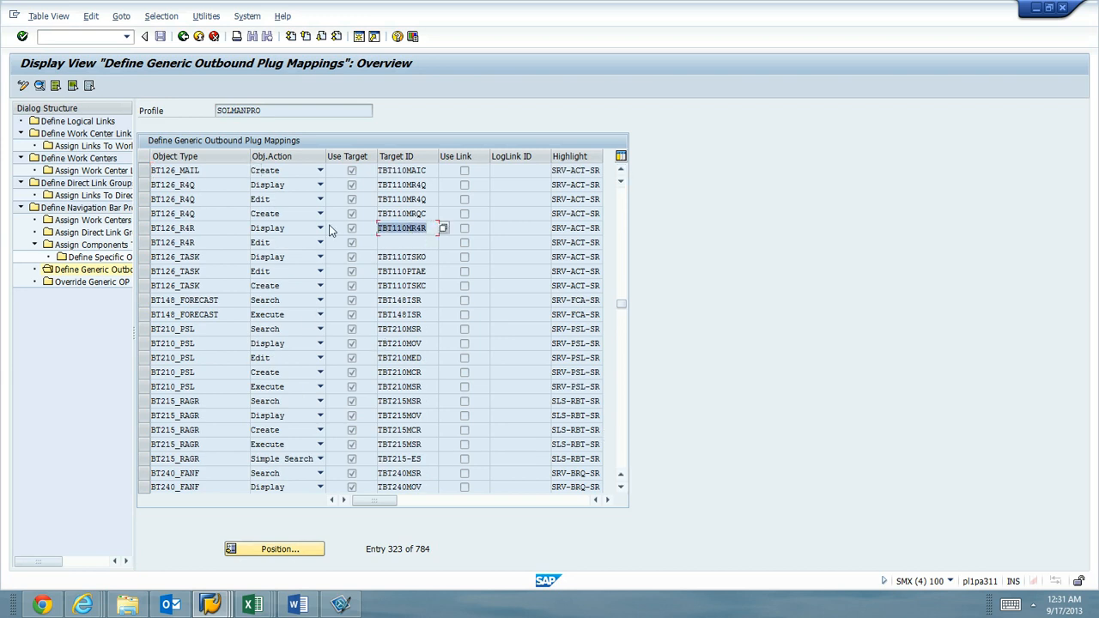
key("F10")
key("Down")
key("Escape")
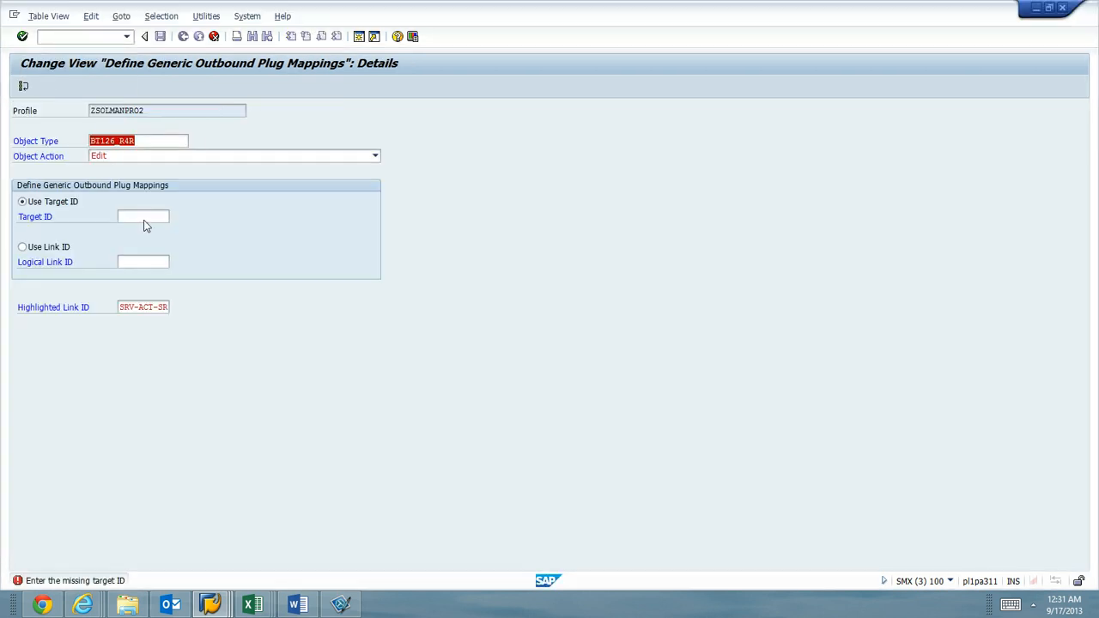
left_click(146, 216)
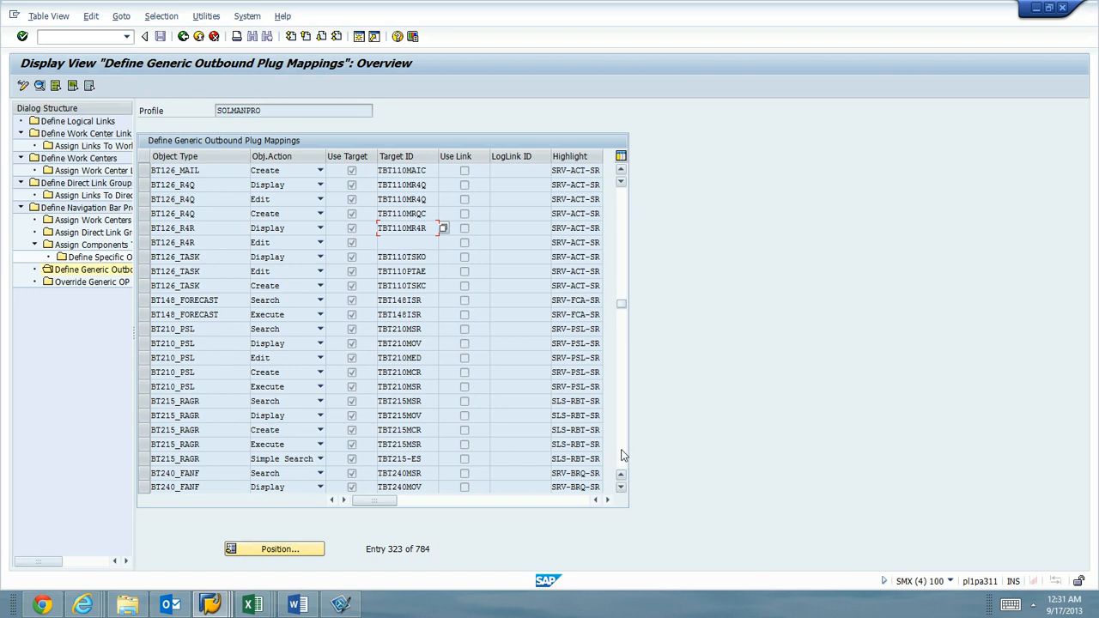
Look up the CRM_OR_REPORTS entry that has no object action in the SOLMANPRO outbound plug mappings.
left_click(623, 454)
left_click(623, 455)
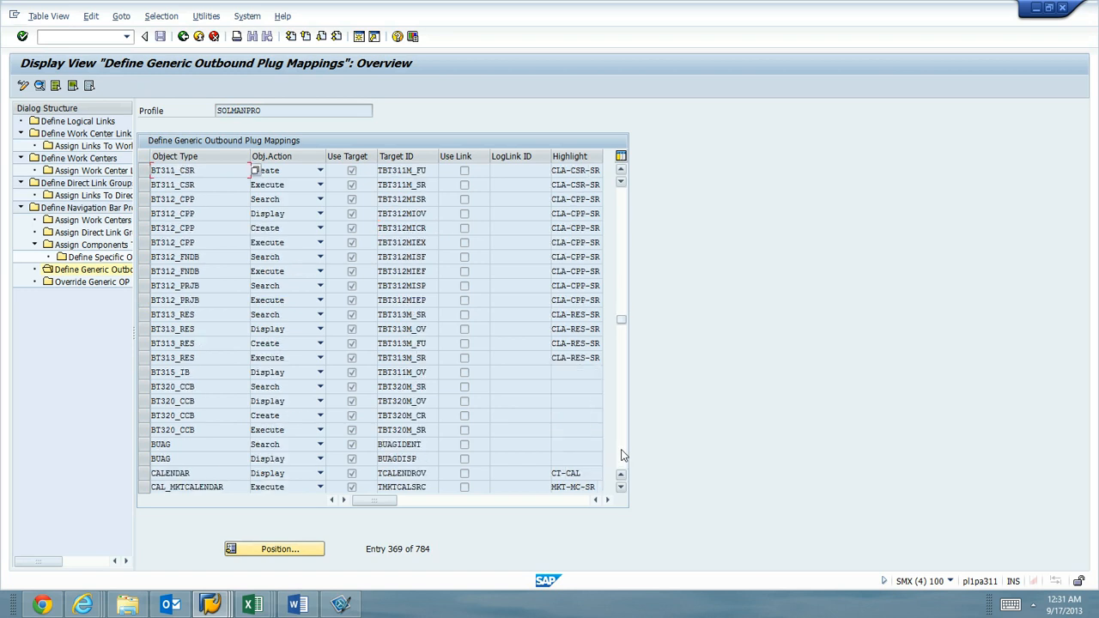
left_click(623, 455)
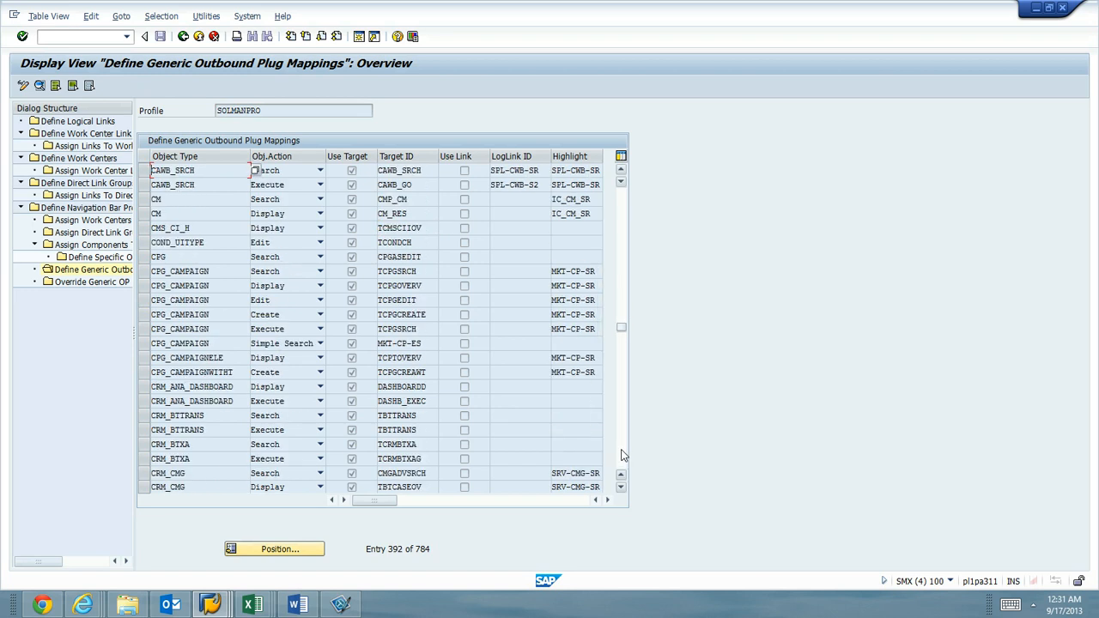
left_click(623, 455)
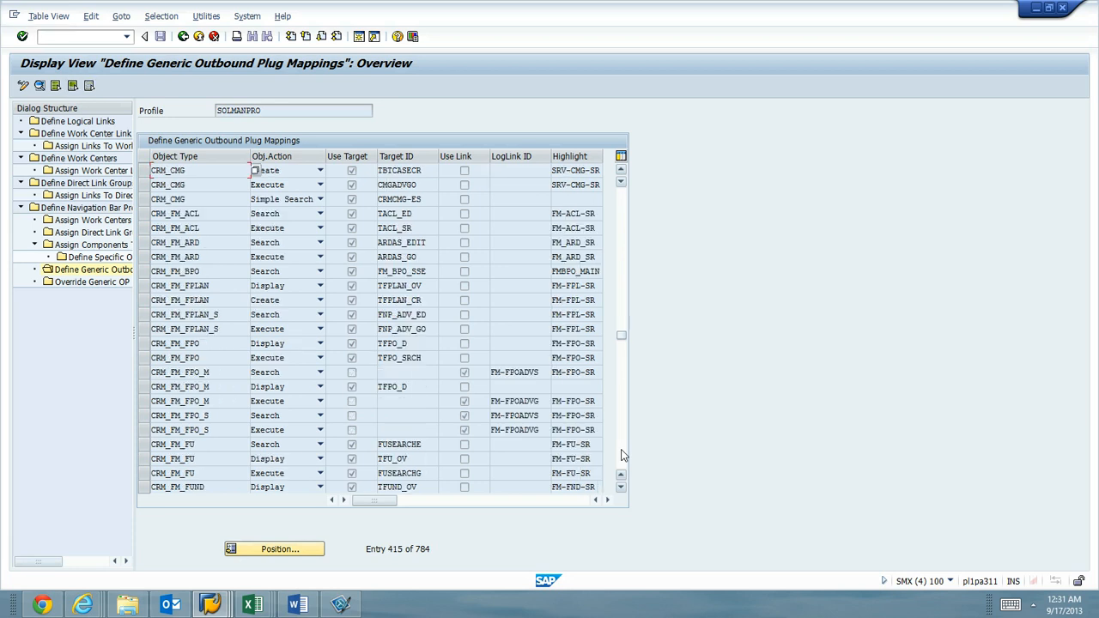
left_click(623, 455)
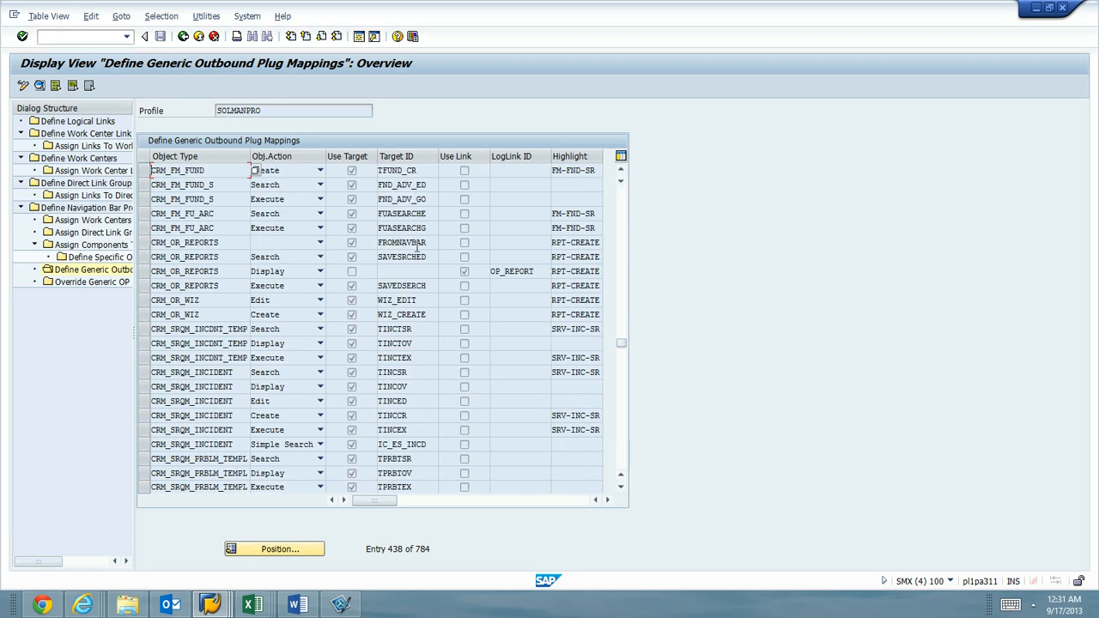
double_click(286, 244)
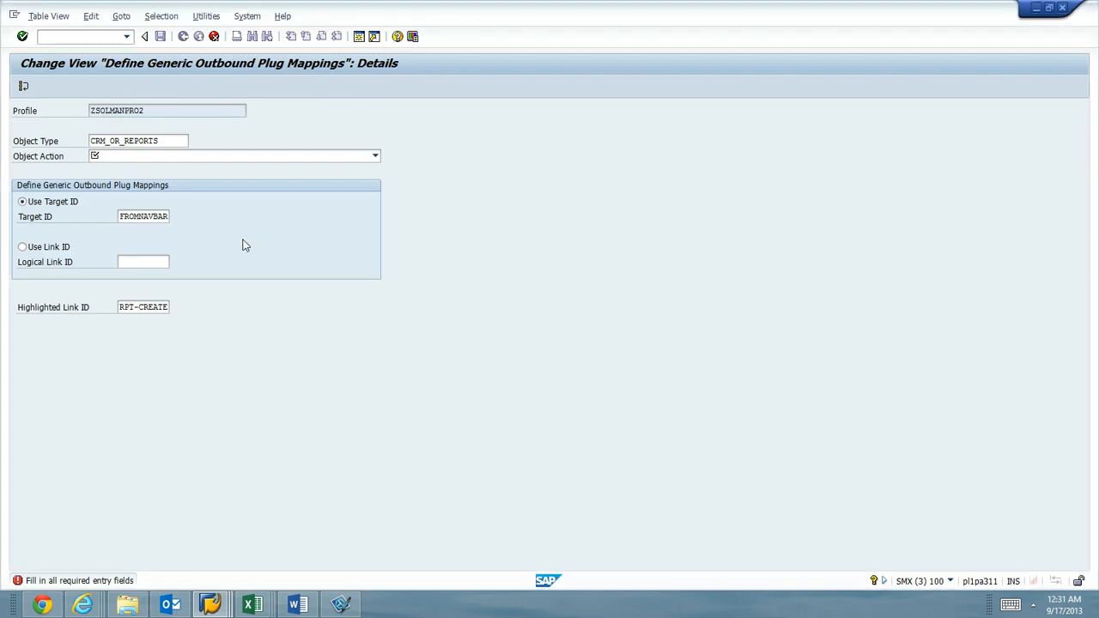
Set the object action of the ZSOLMANPRO2 mapping for CRM_OR_REPORTS with target FROMNAVBAR to Create and continue the copy.
left_click(206, 162)
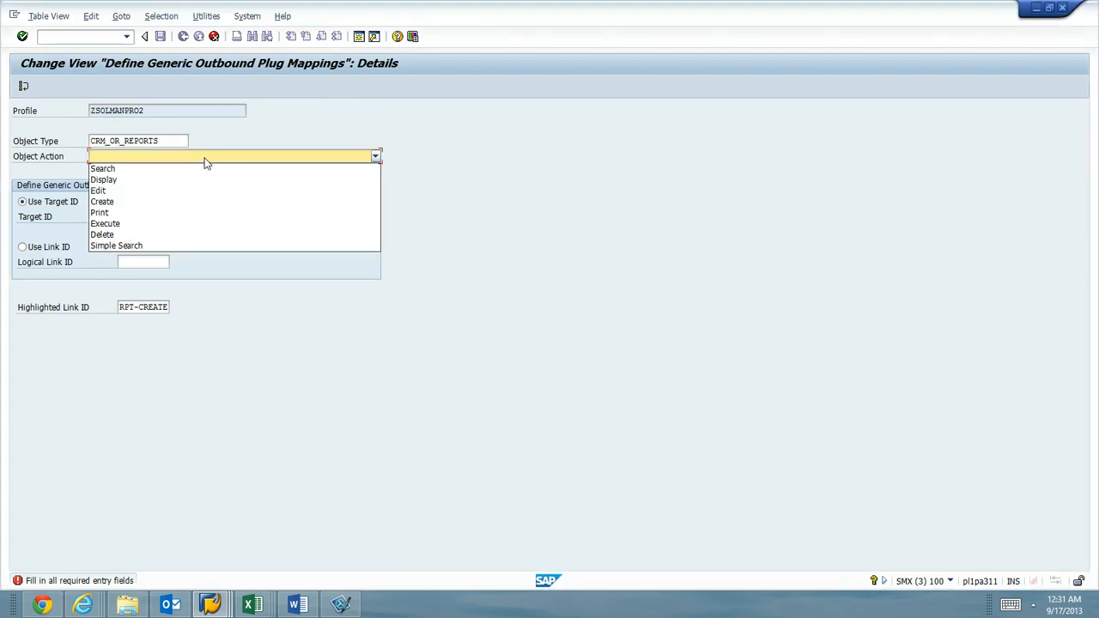
left_click(178, 203)
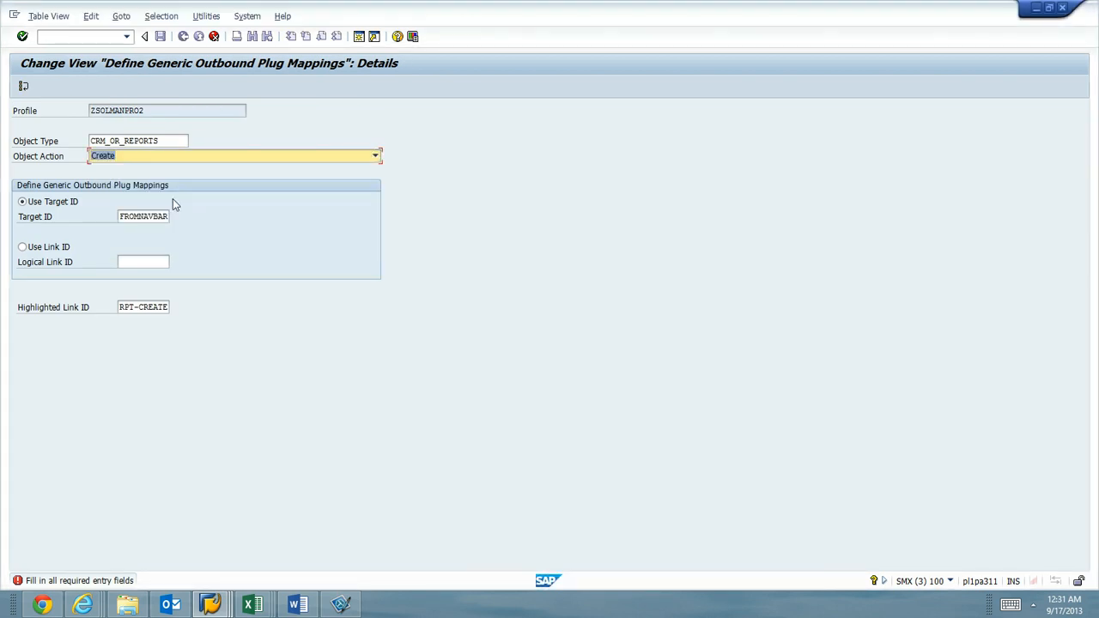
key("F3")
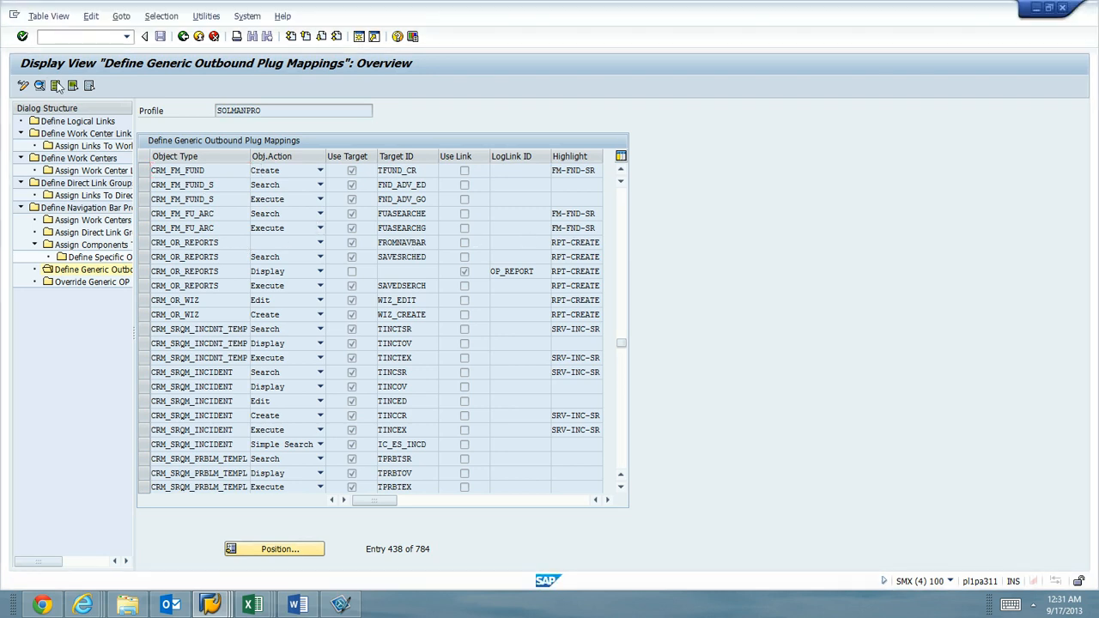
left_click(22, 86)
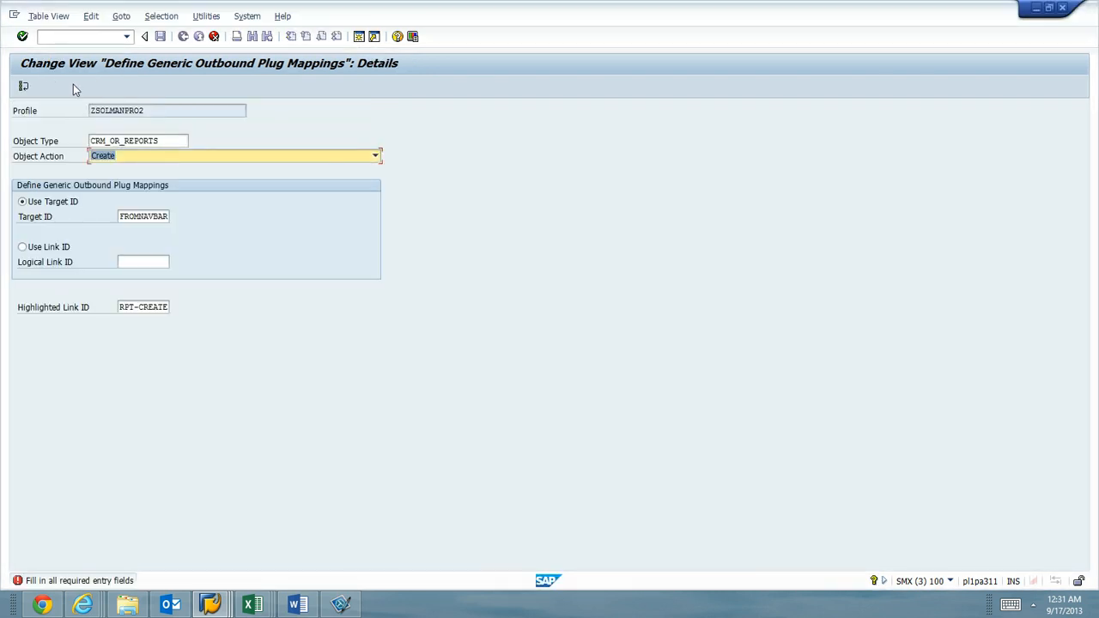
key("Return")
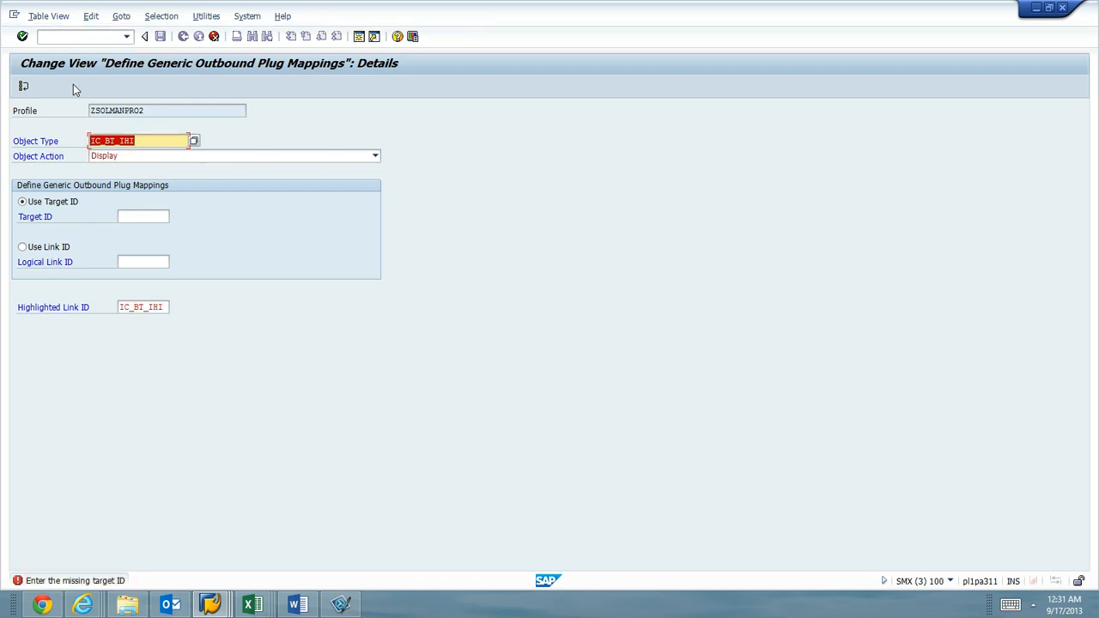
Look up the IC_BT_IHI entry in the SOLMANPRO outbound plug mappings in the other session.
key("F3")
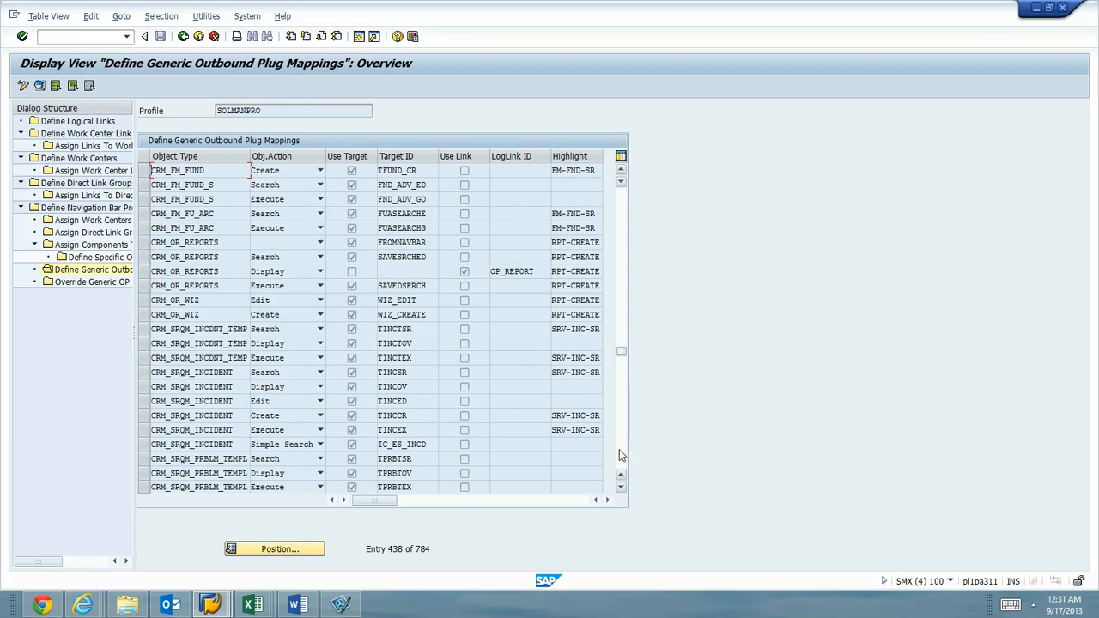
left_click(619, 449)
left_click(619, 449)
left_click(619, 449)
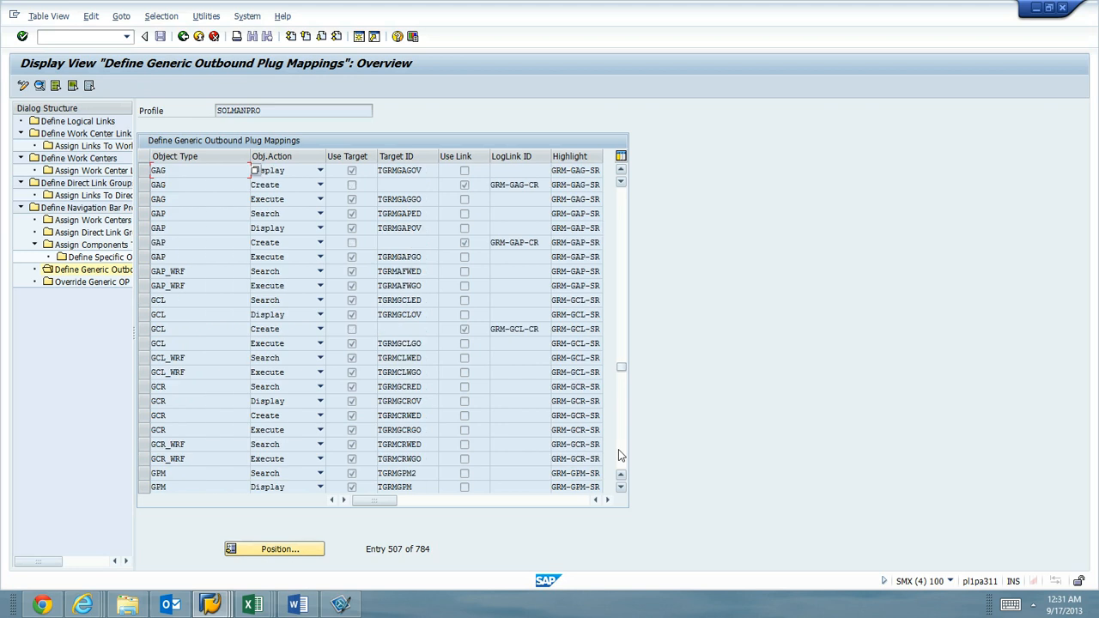
left_click(619, 449)
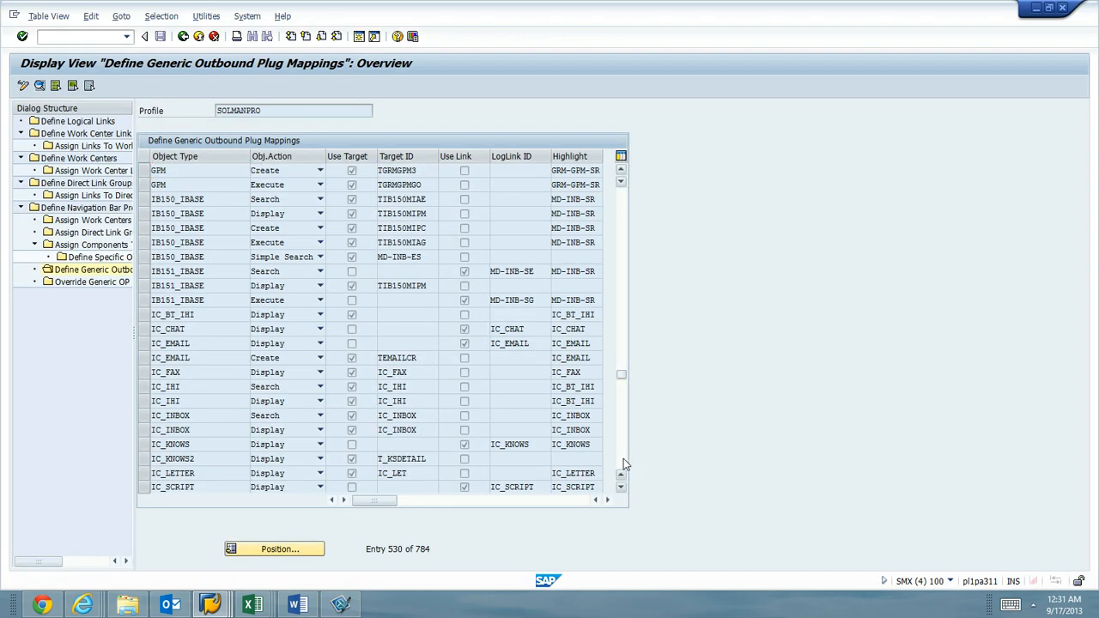
Finish the copy to ZSOLMANPRO2, skipping the remaining incomplete outbound plug mappings, and save the profile to customizing request SMXK900018.
left_click(623, 458)
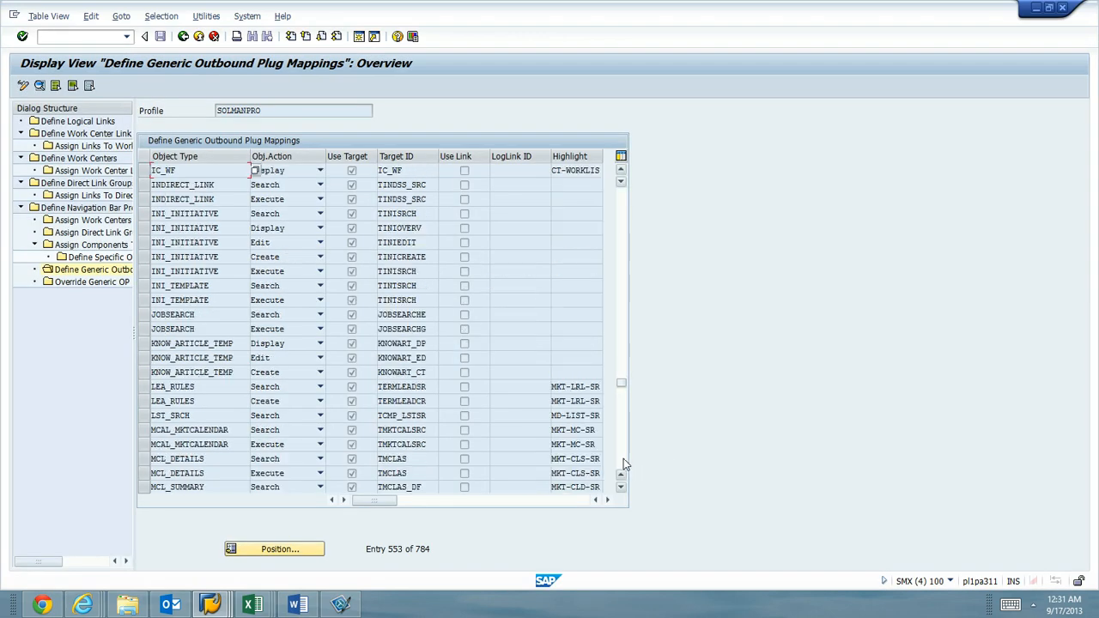
left_click(625, 246)
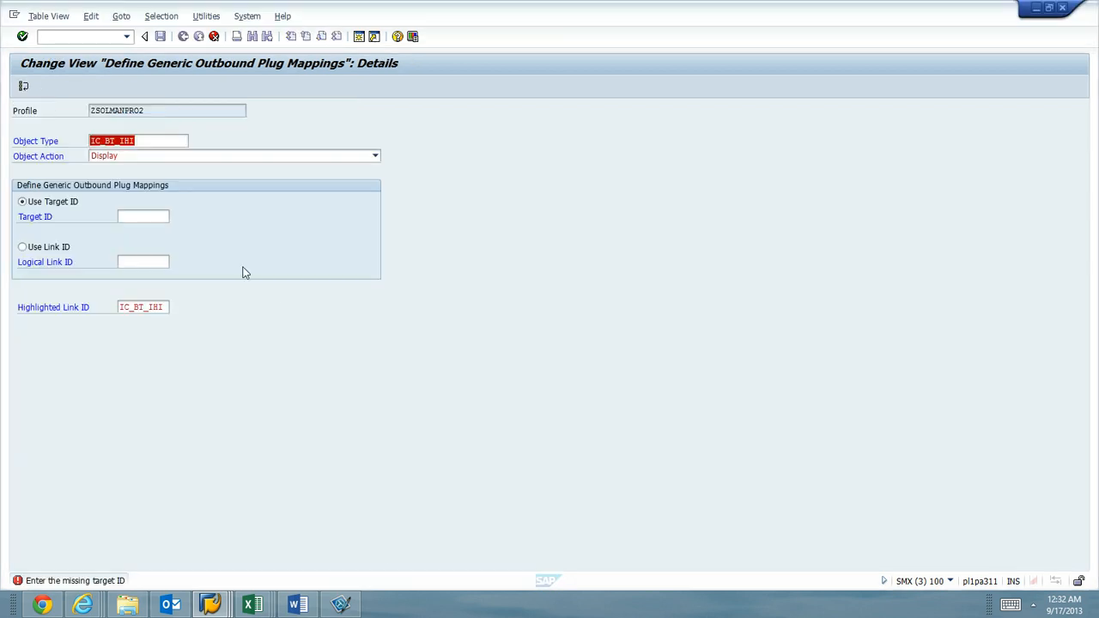
left_click(24, 86)
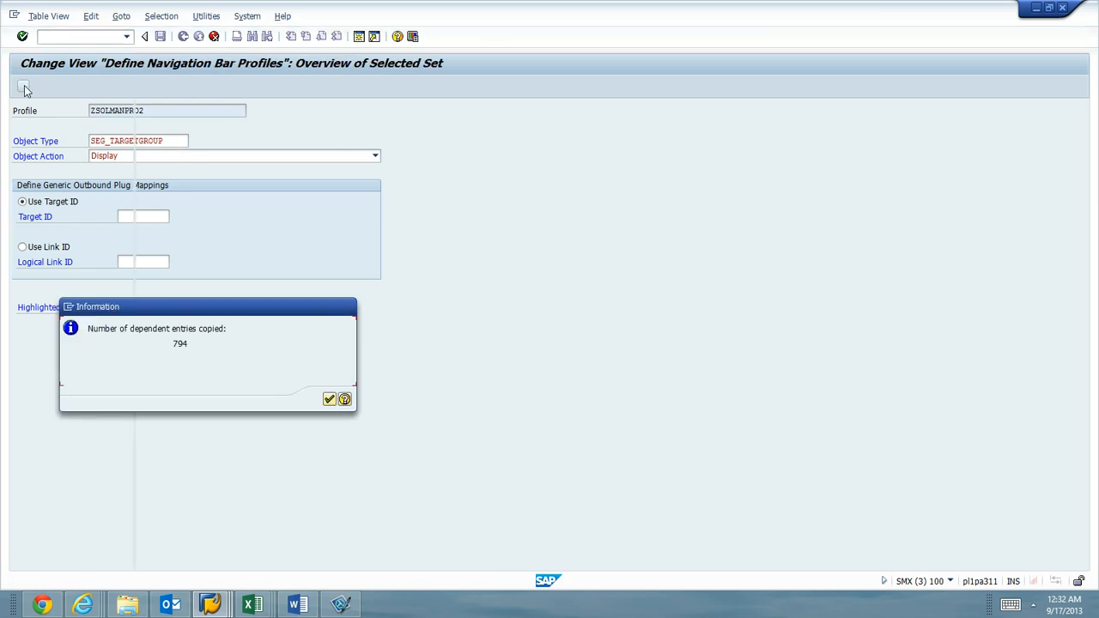
left_click(330, 400)
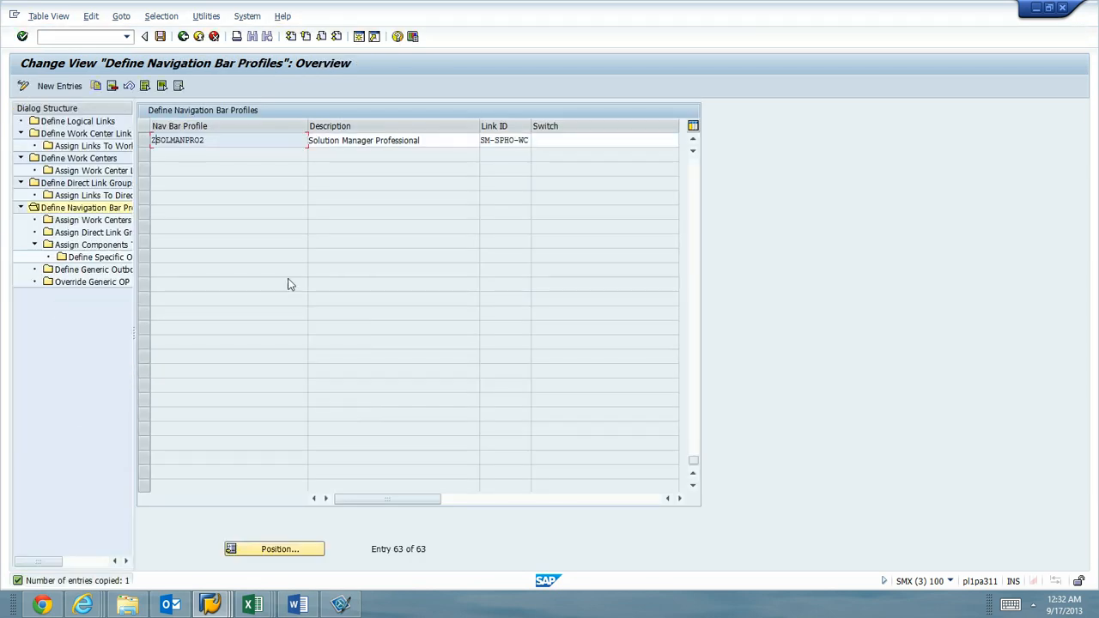
left_click(160, 37)
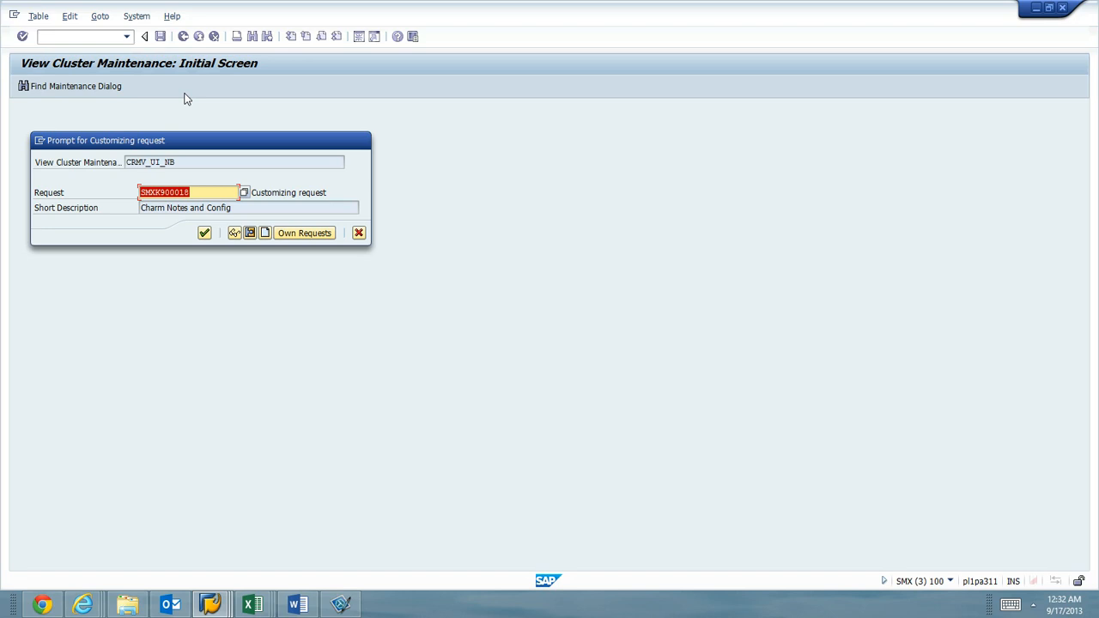
left_click(206, 235)
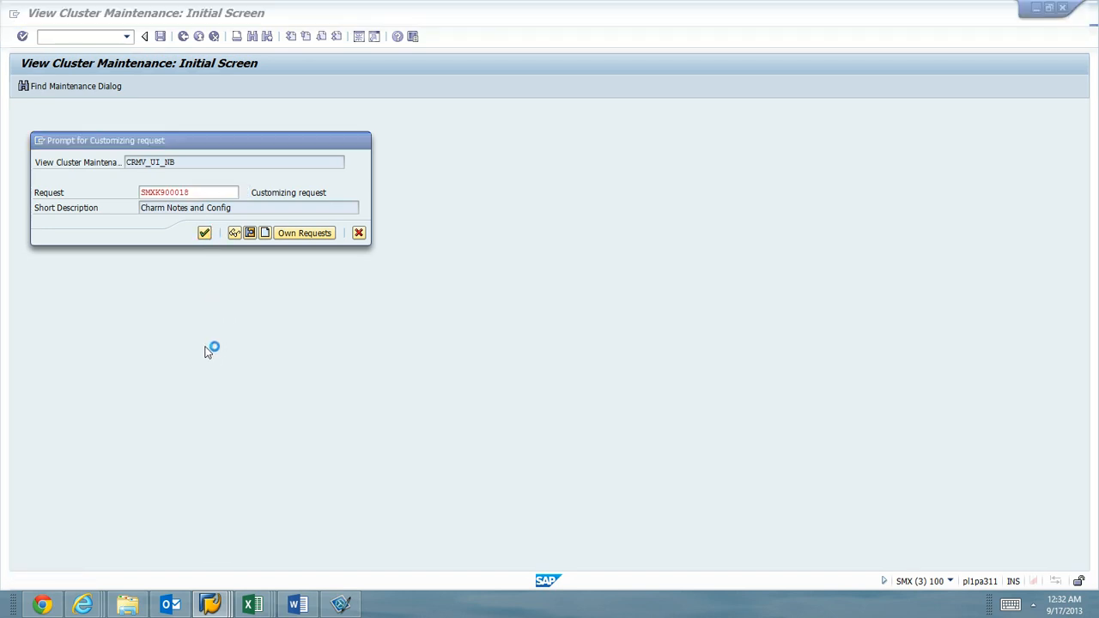
Check the layout profile assigned to business role SOLMANPRO, then open the layout profile definitions in the other session.
key("alt+Tab")
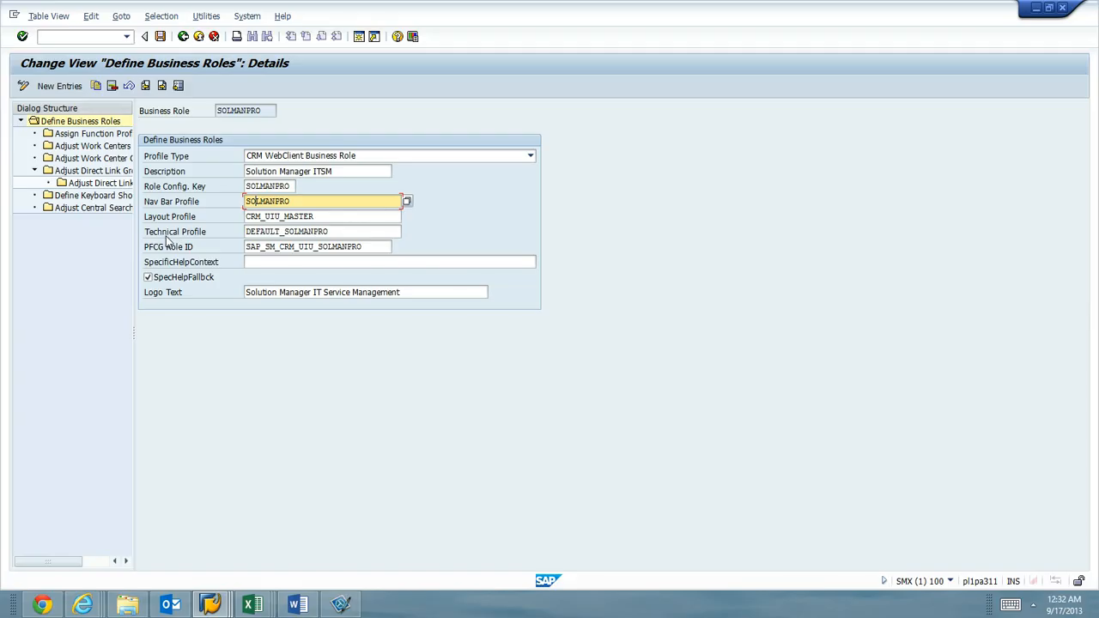
left_click(318, 217)
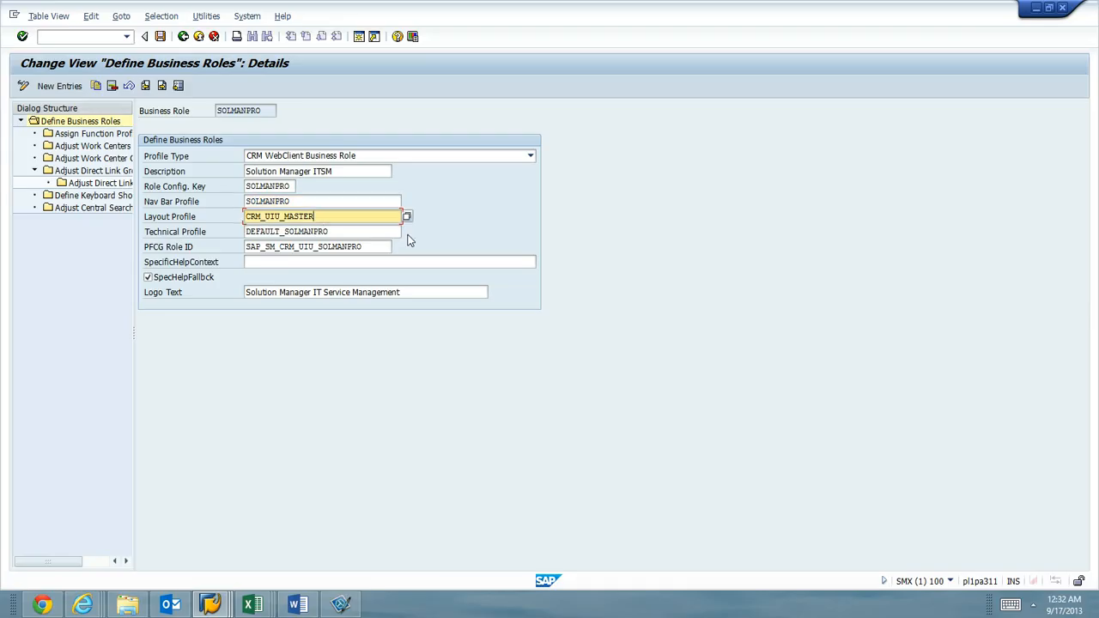
key("alt+Tab")
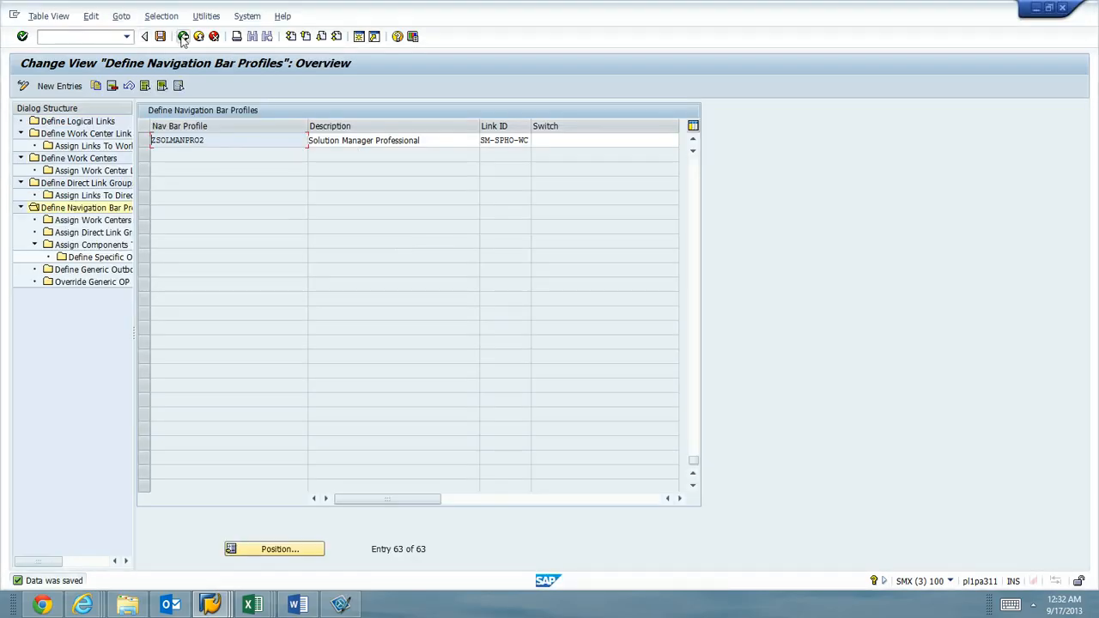
left_click(182, 38)
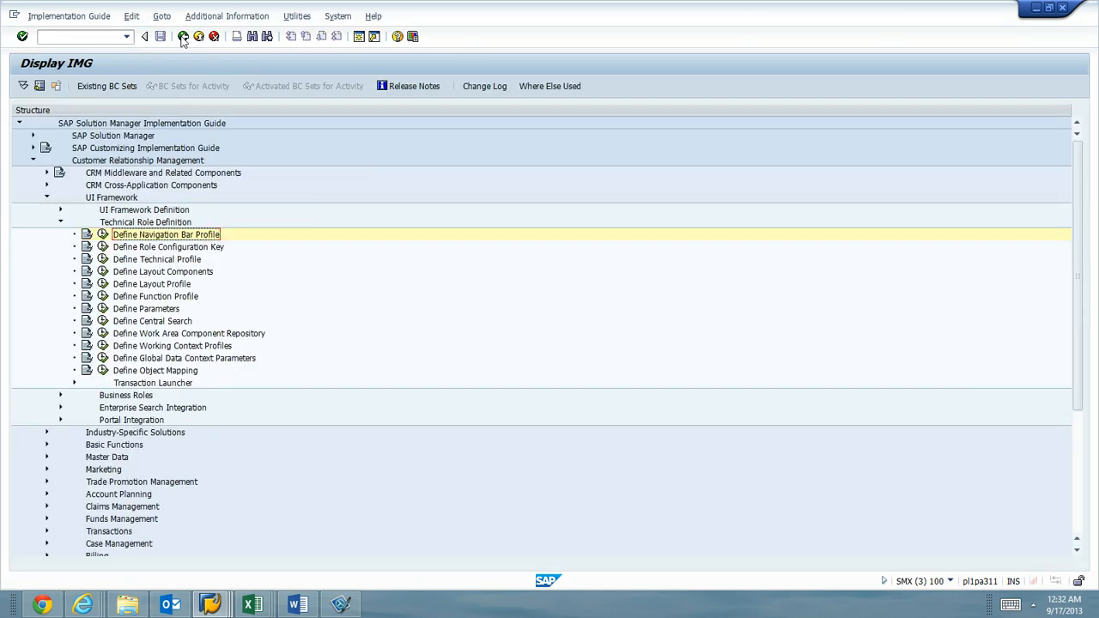
left_click(103, 285)
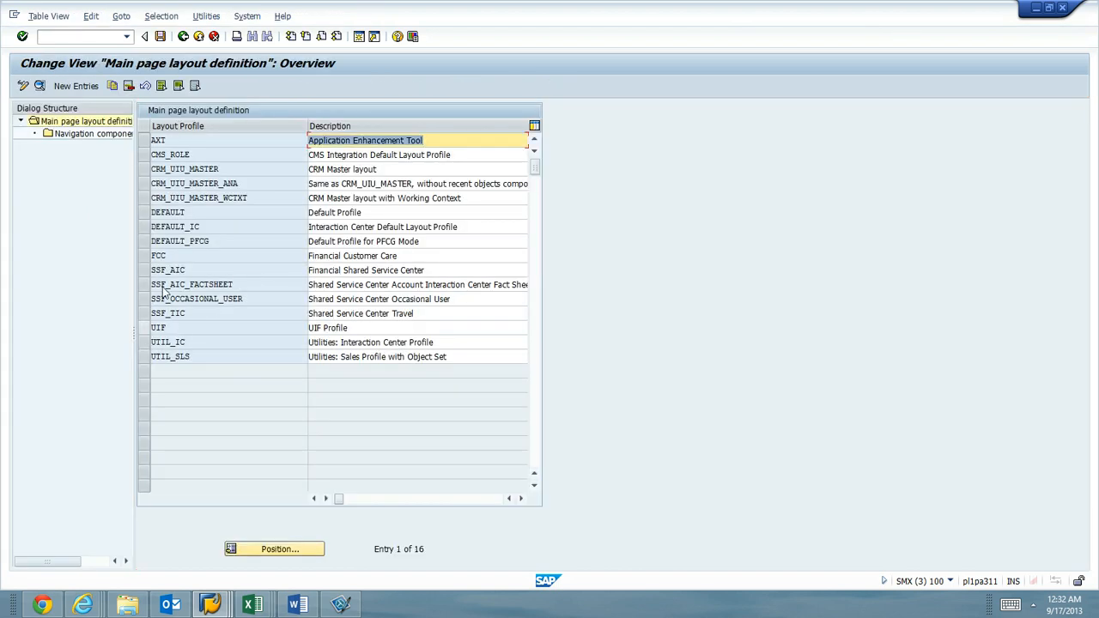
Examine the navigation components defined for layout profile CRM_UIU_MASTER, comparing the profile with the one in the SOLMANPRO business role.
left_click(144, 169)
key("F3")
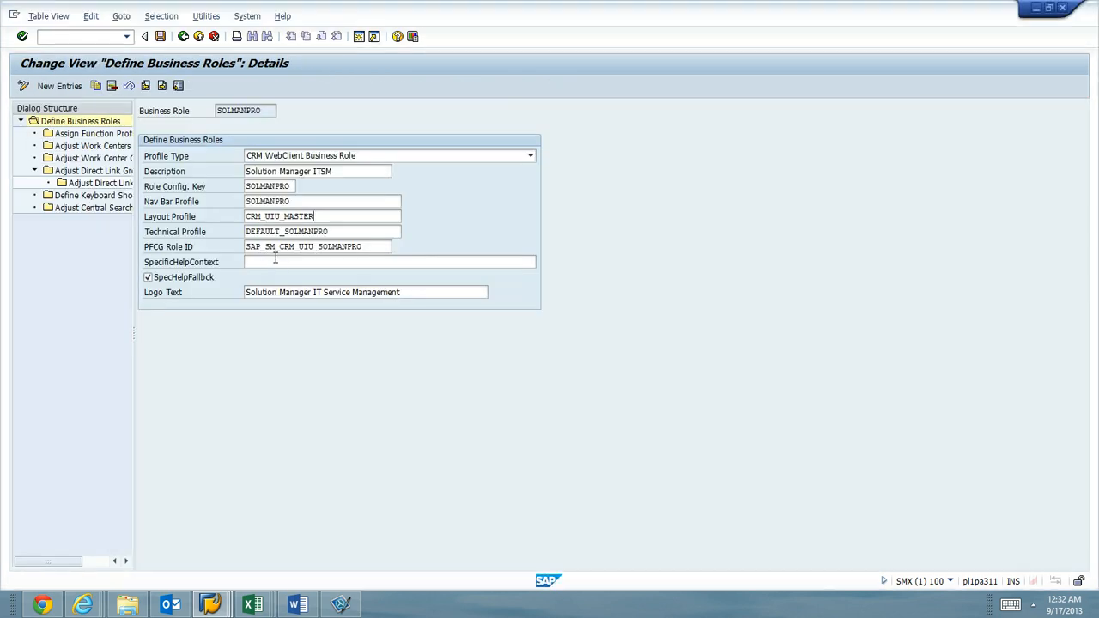
double_click(314, 221)
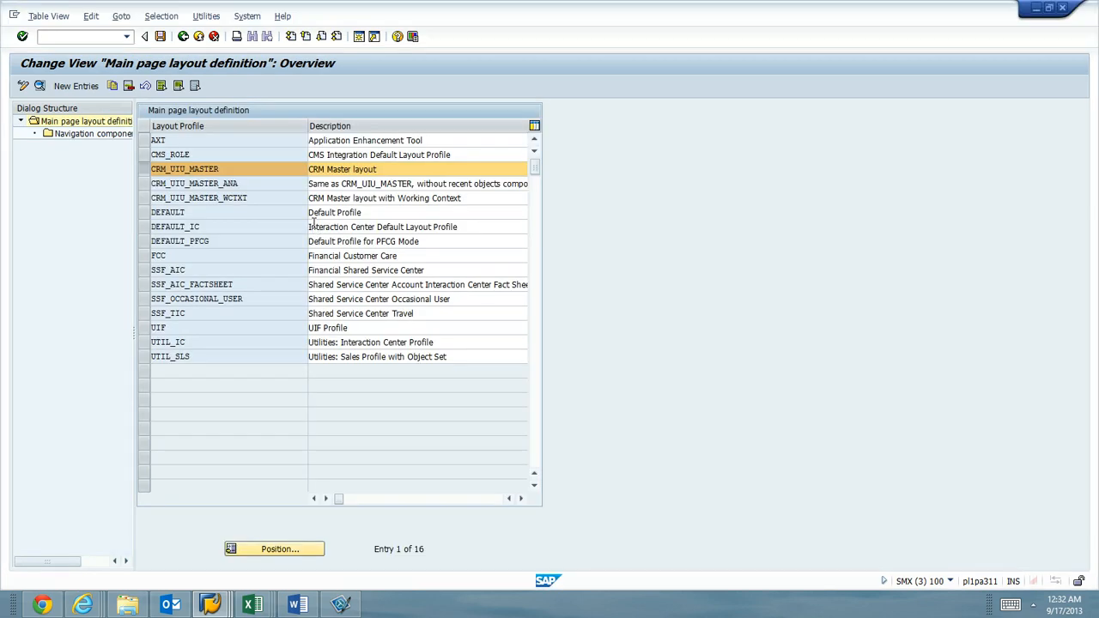
double_click(99, 134)
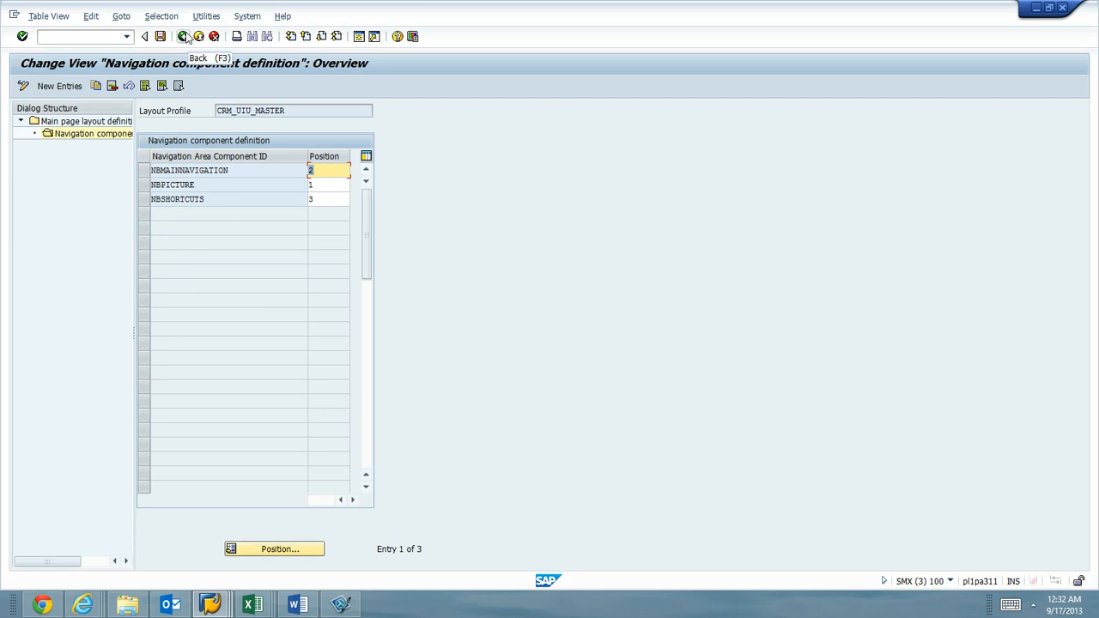
left_click(183, 36)
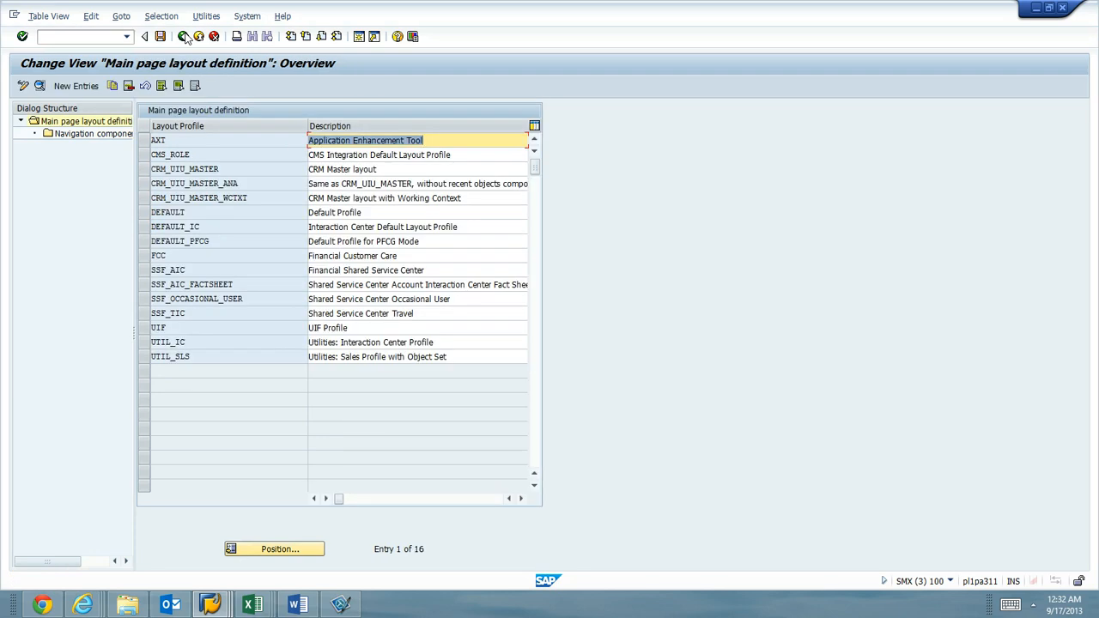
left_click(184, 36)
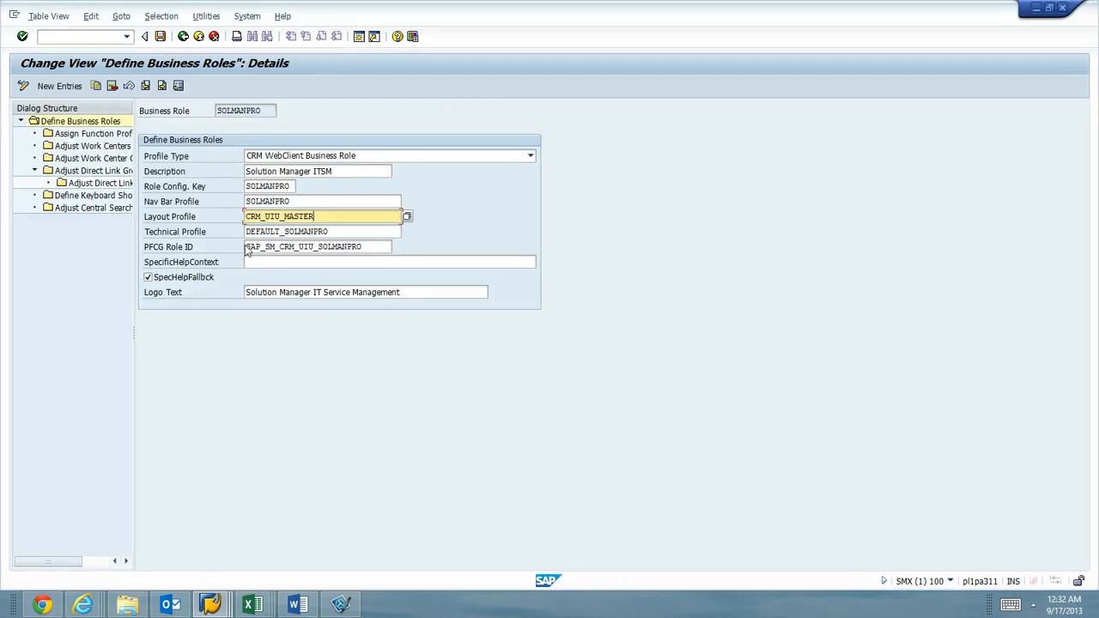
Check the technical profile assigned to business role SOLMANPRO and open the technical profile definitions in the other session.
left_click(331, 236)
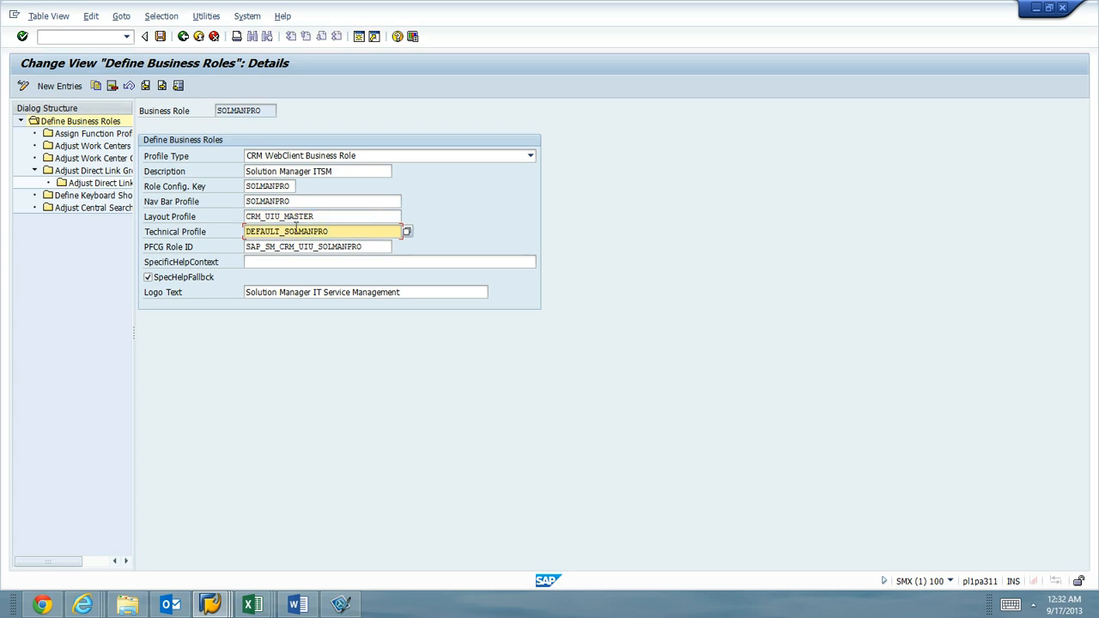
left_click(182, 36)
left_click(182, 36)
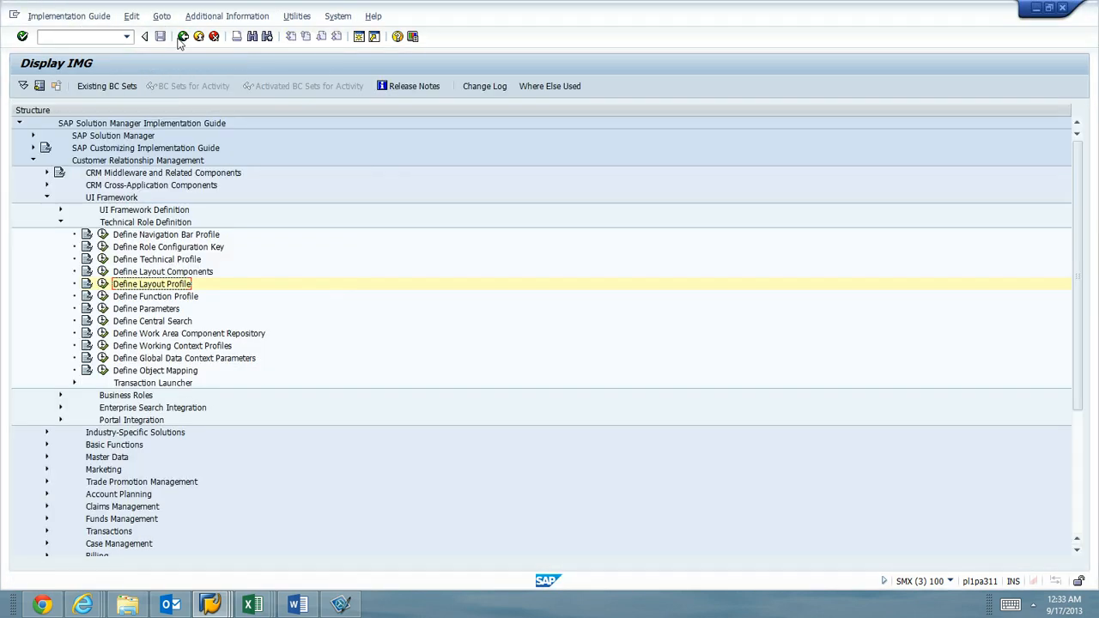
left_click(103, 260)
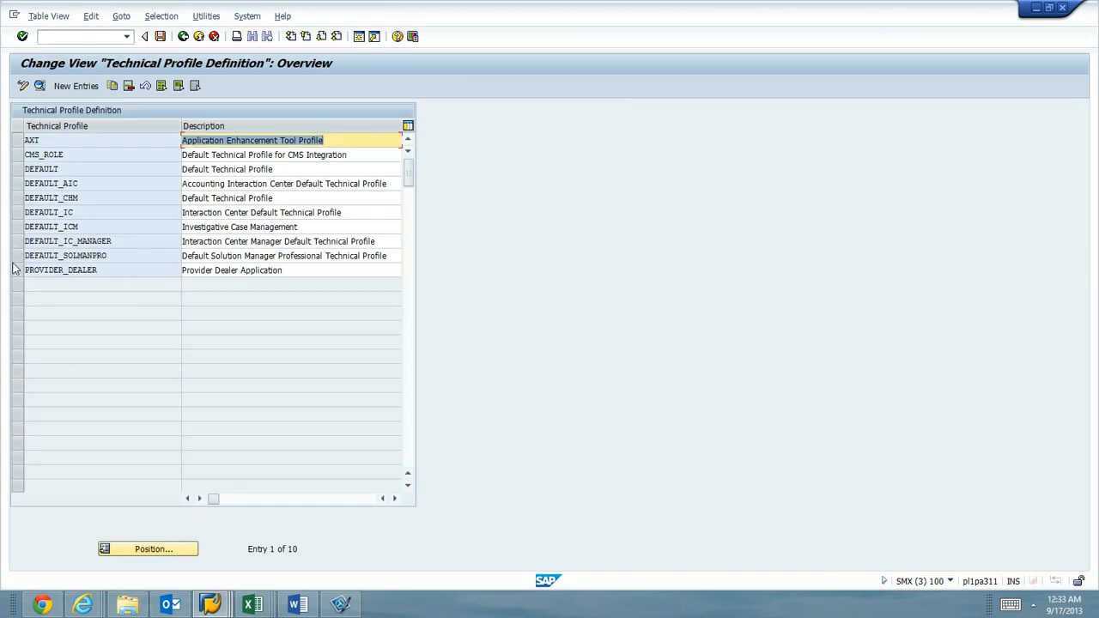
Copy the DEFAULT_SOLMANPRO technical profile under the name ZDEFAULT_SOLMANPRO.
left_click(137, 259)
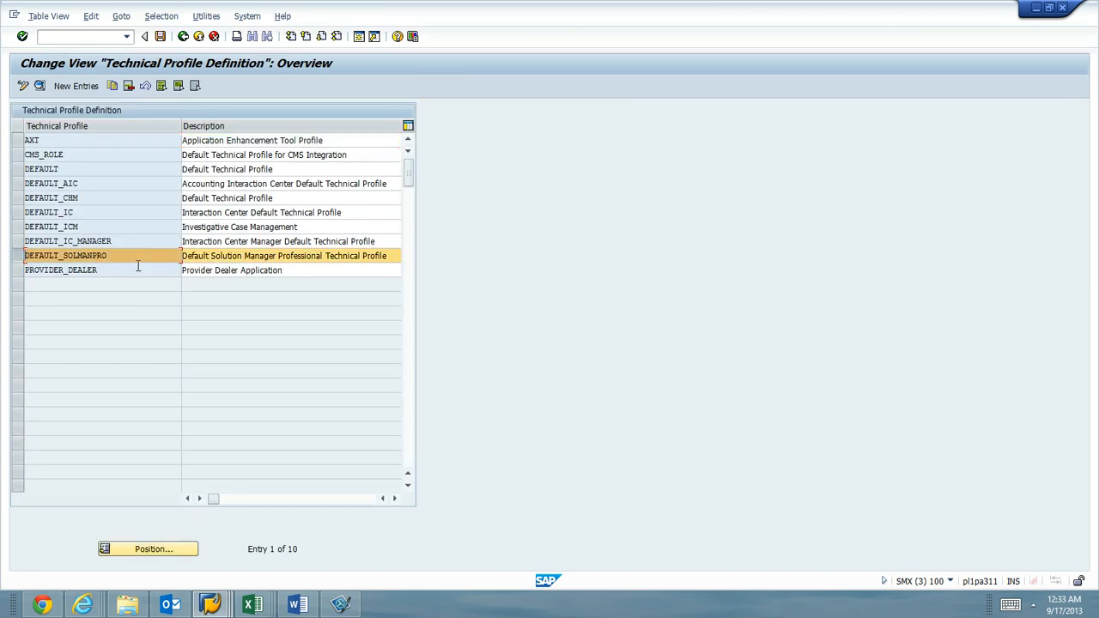
key("alt+Tab")
key("alt+Tab")
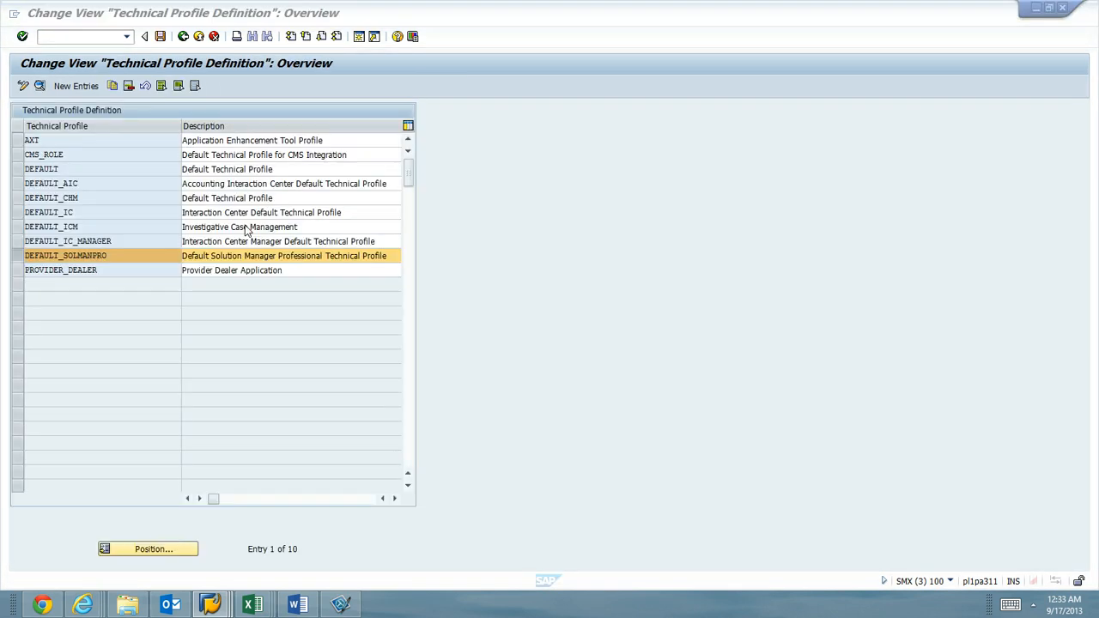
key("F6")
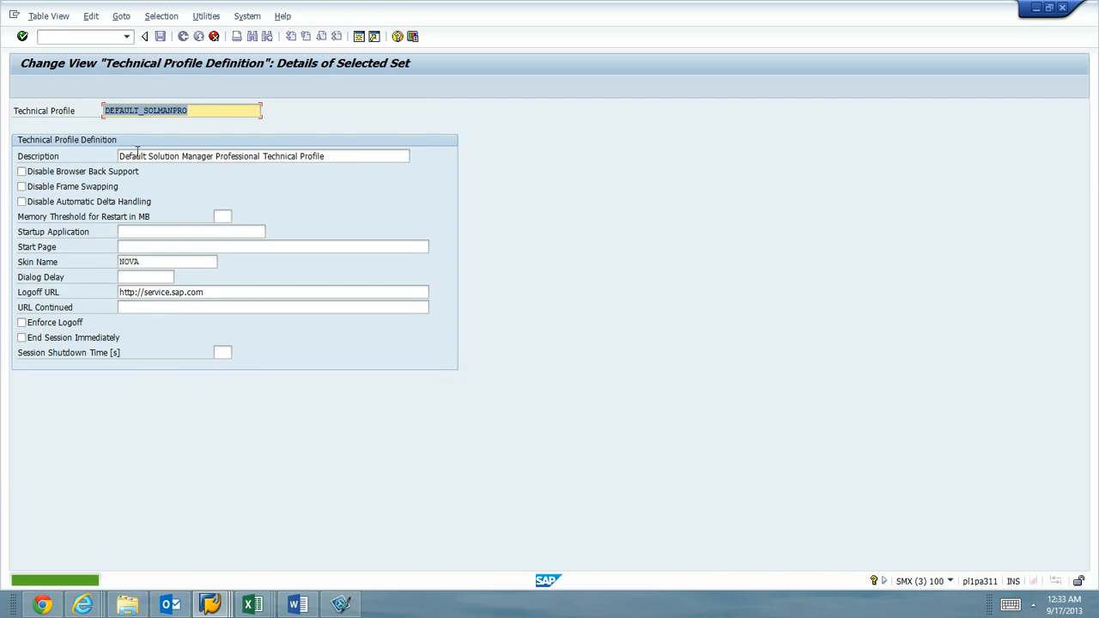
key("Home")
type("Z")
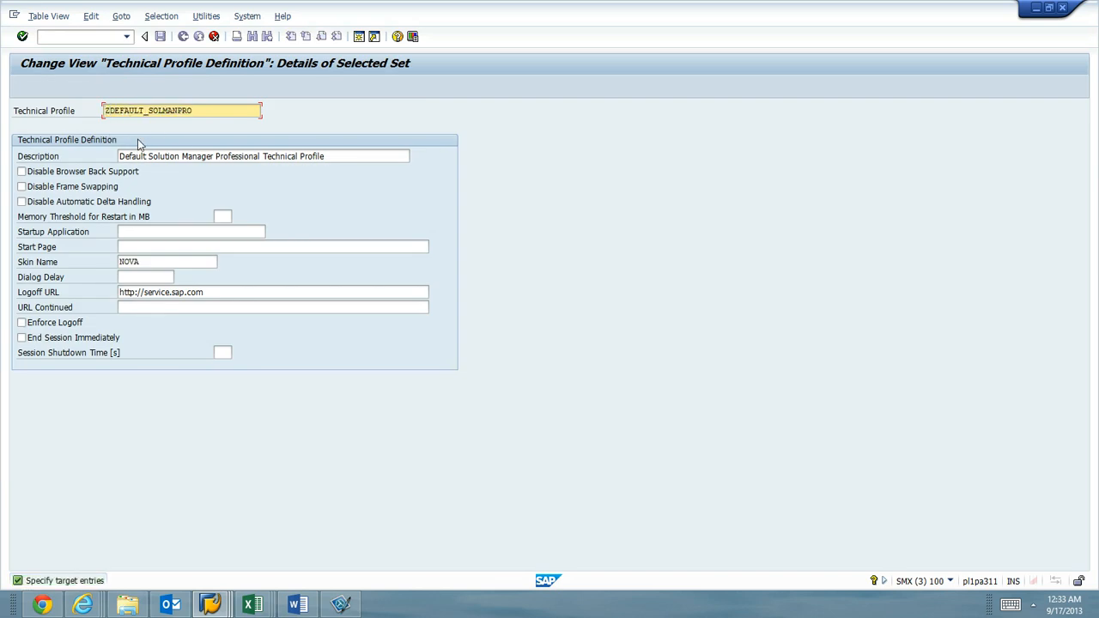